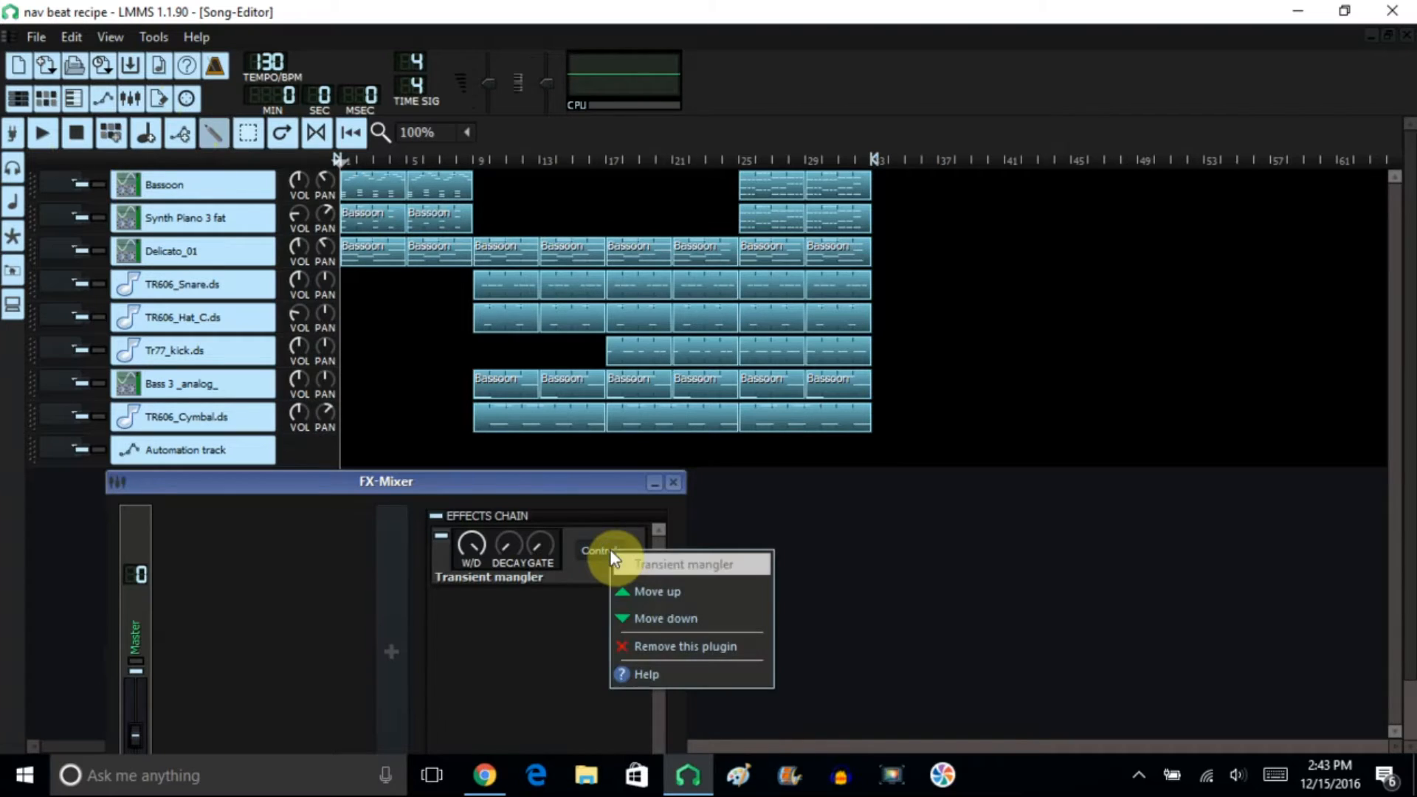
- Replace the Transient mangler effect on the master channel with the TapeStop VST effect
{"action": "left_click", "coordinate": [632, 645]}
{"action": "left_click_drag", "start_coordinate": [581, 483], "coordinate": [1020, 352]}
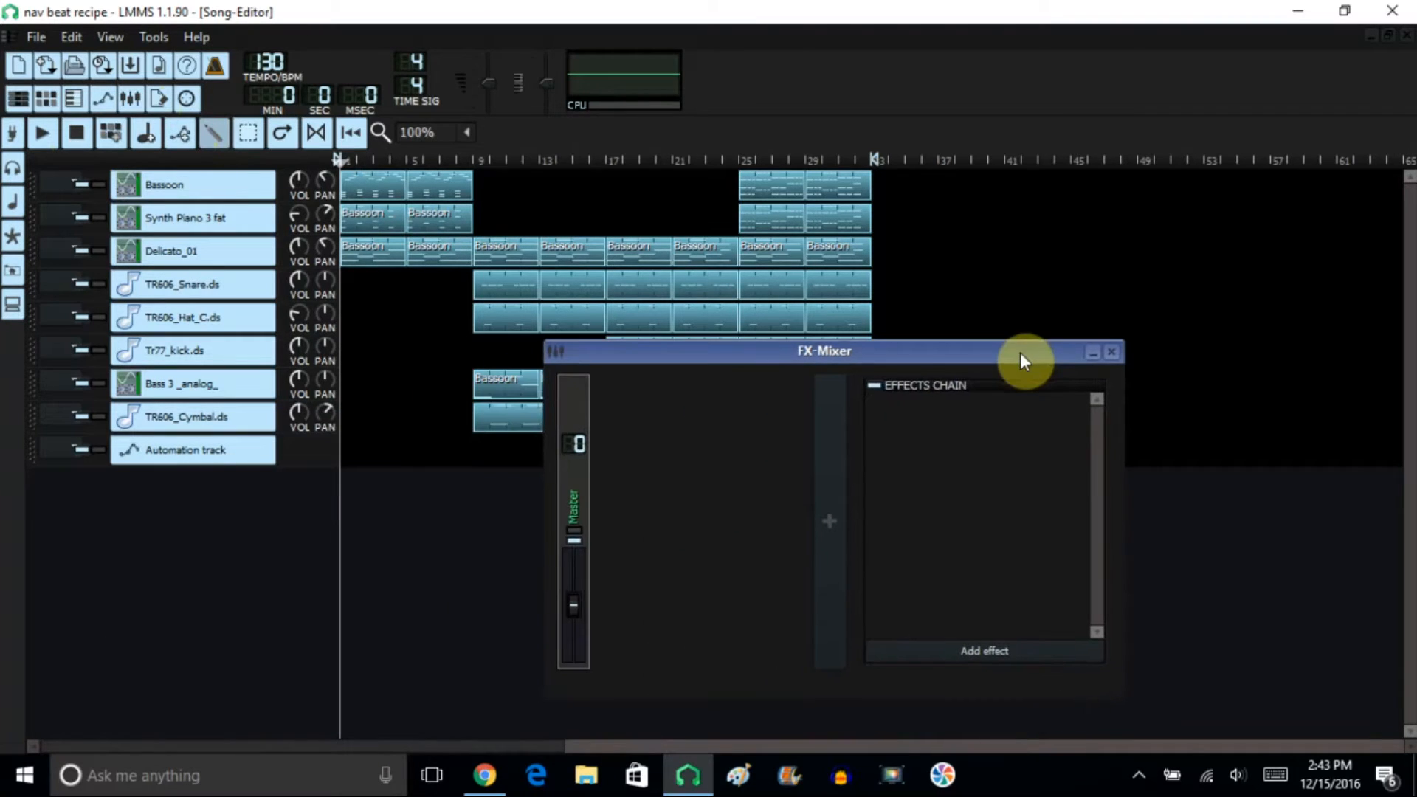
{"action": "left_click", "coordinate": [964, 652]}
{"action": "scroll", "coordinate": [990, 208], "scroll_direction": "down", "scroll_amount": 10}
{"action": "left_click_drag", "start_coordinate": [993, 199], "coordinate": [993, 220]}
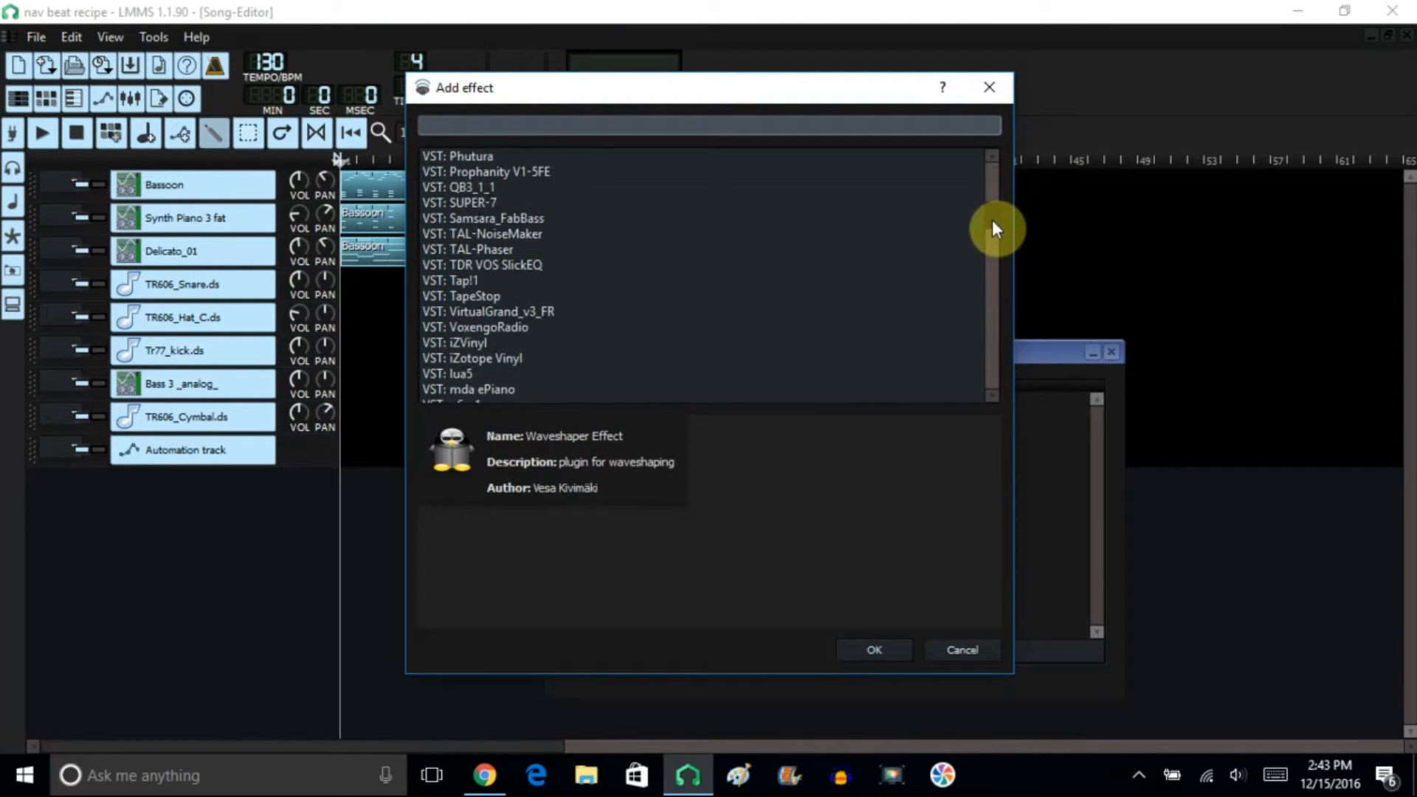
{"action": "left_click", "coordinate": [480, 295]}
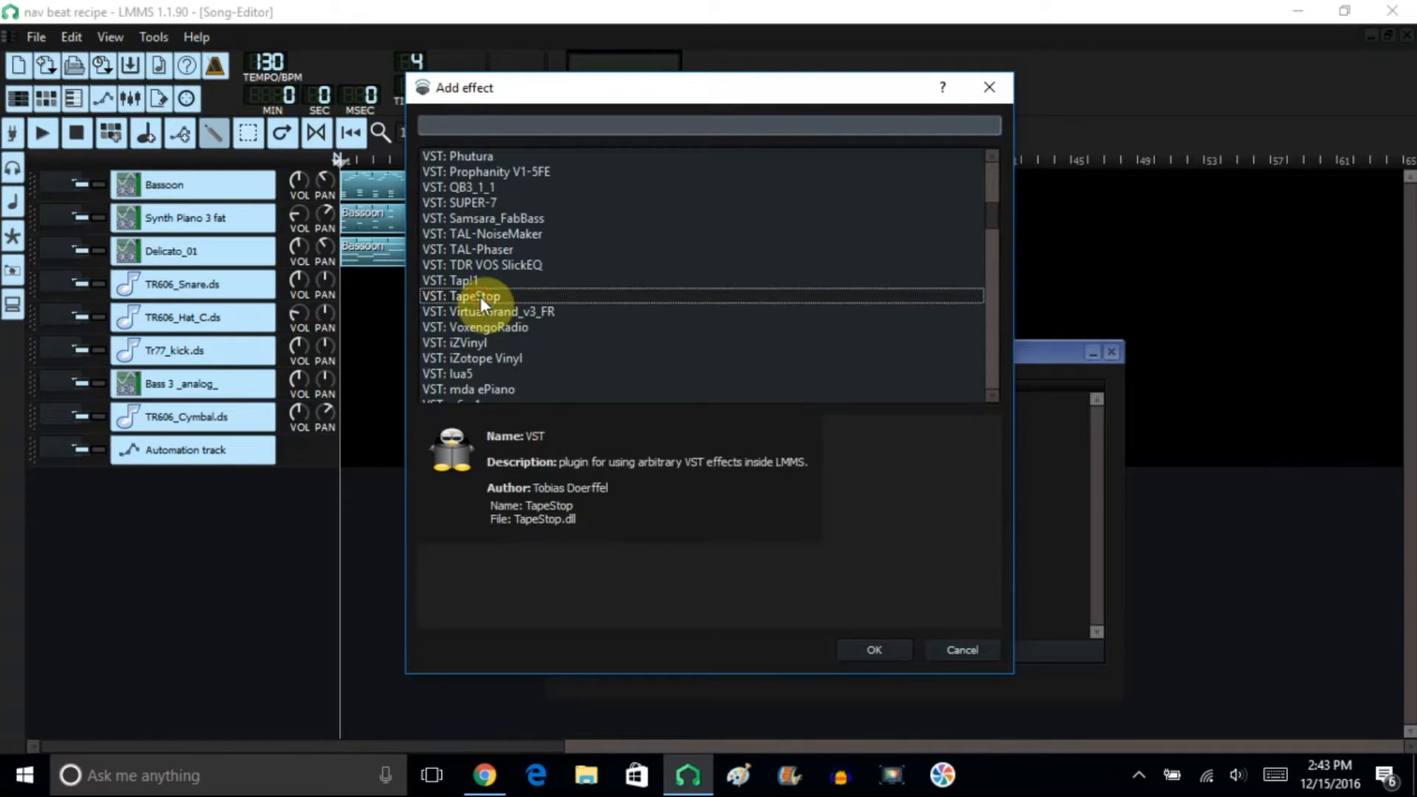
{"action": "left_click", "coordinate": [874, 650]}
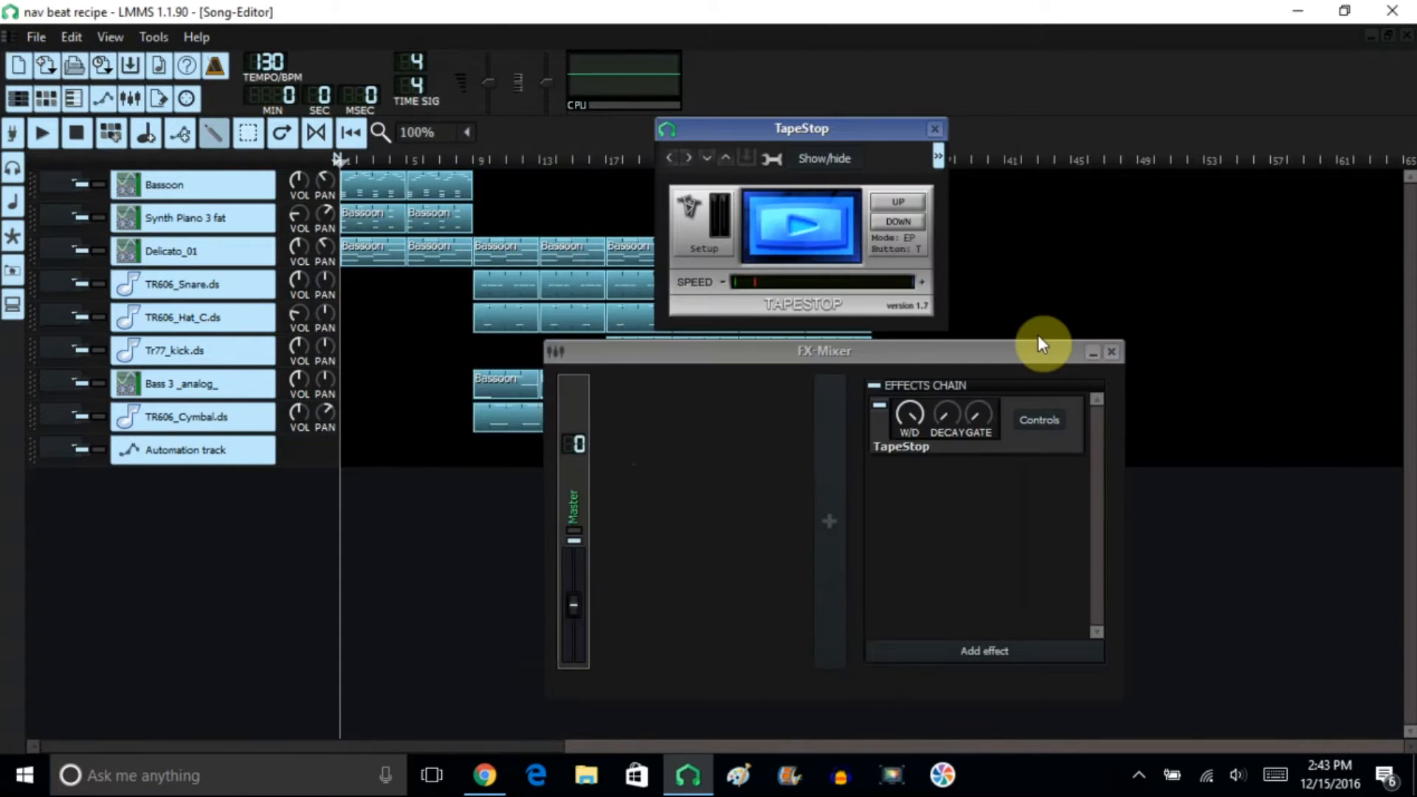
- Add an empty automation segment at the start of the Automation track and close its editor
{"action": "left_click_drag", "start_coordinate": [990, 352], "coordinate": [993, 440]}
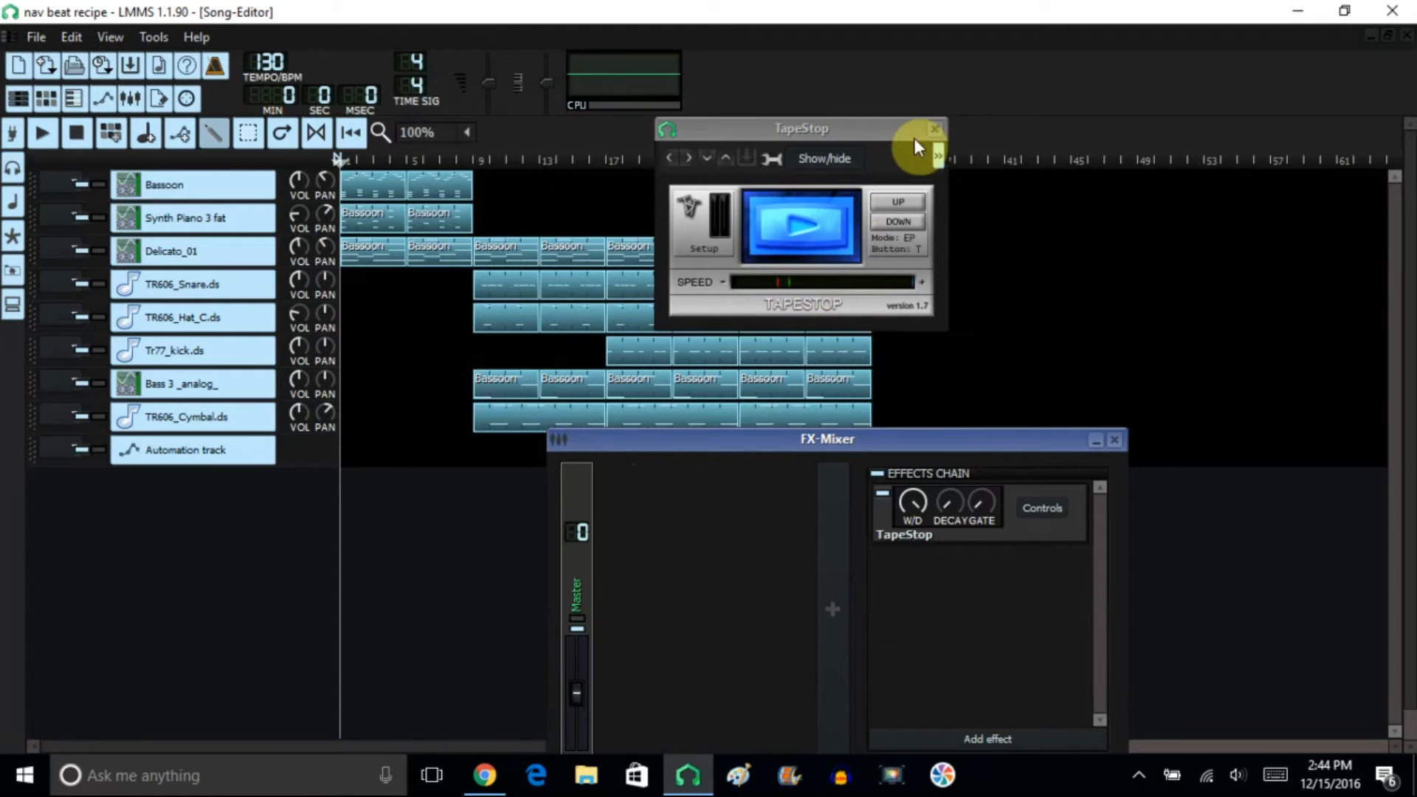
{"action": "left_click_drag", "start_coordinate": [886, 131], "coordinate": [1145, 176]}
{"action": "left_click_drag", "start_coordinate": [1145, 176], "coordinate": [1165, 178]}
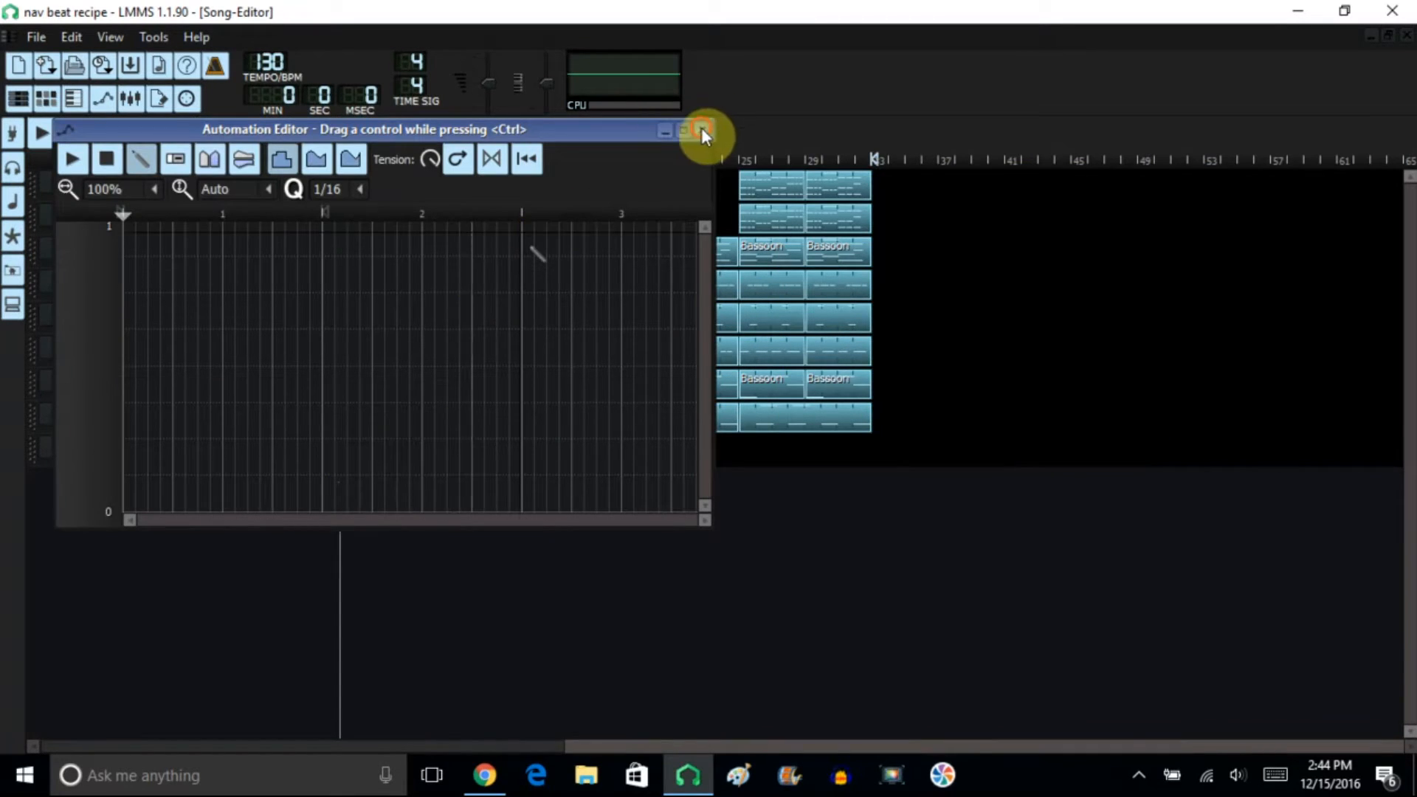
{"action": "left_click", "coordinate": [702, 133]}
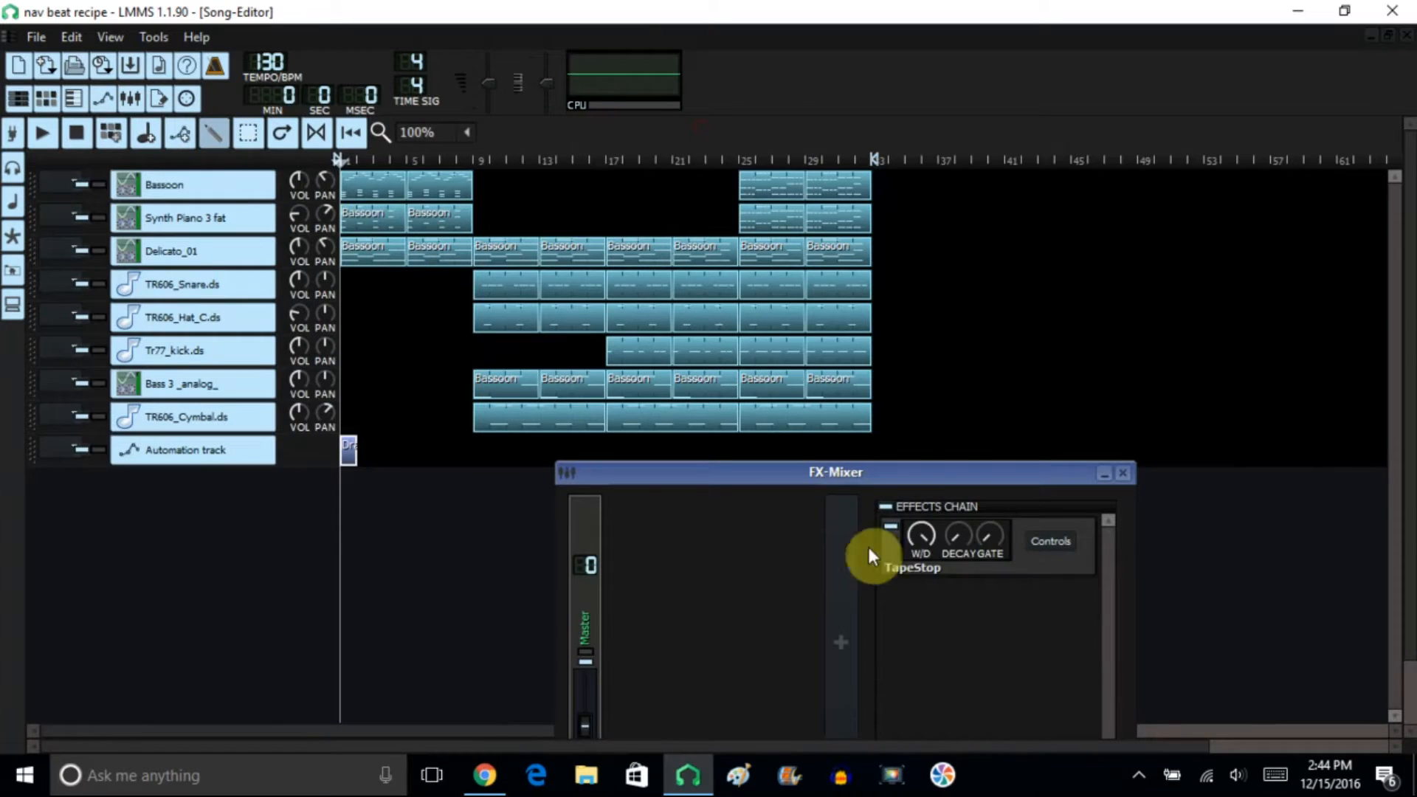
- Connect TapeStop's Stop/Play parameter to the automation segment at bar 1, and close the parameter and mixer windows
{"action": "left_click", "coordinate": [1042, 548]}
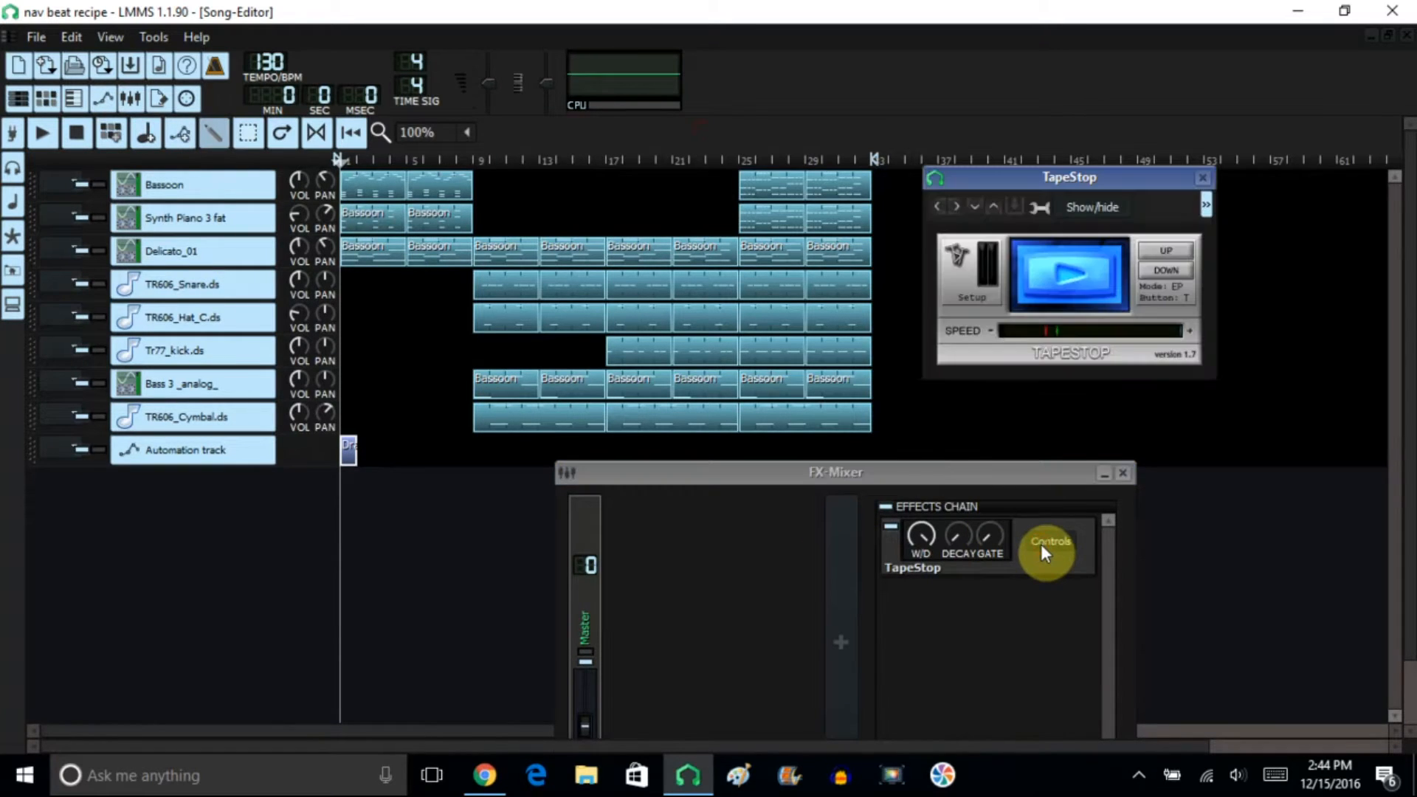
{"action": "left_click", "coordinate": [1041, 209]}
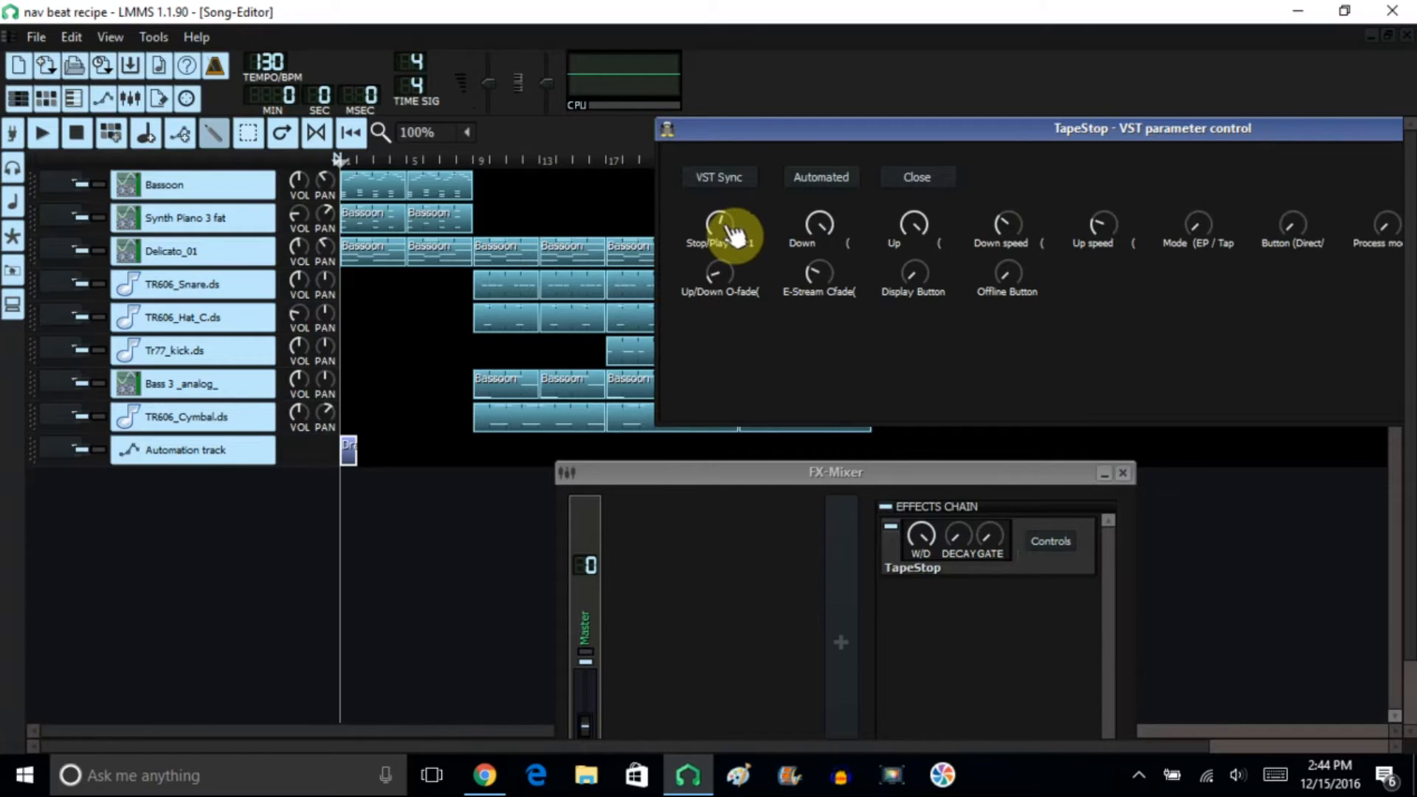
{"action": "left_click_drag", "start_coordinate": [726, 226], "coordinate": [358, 456]}
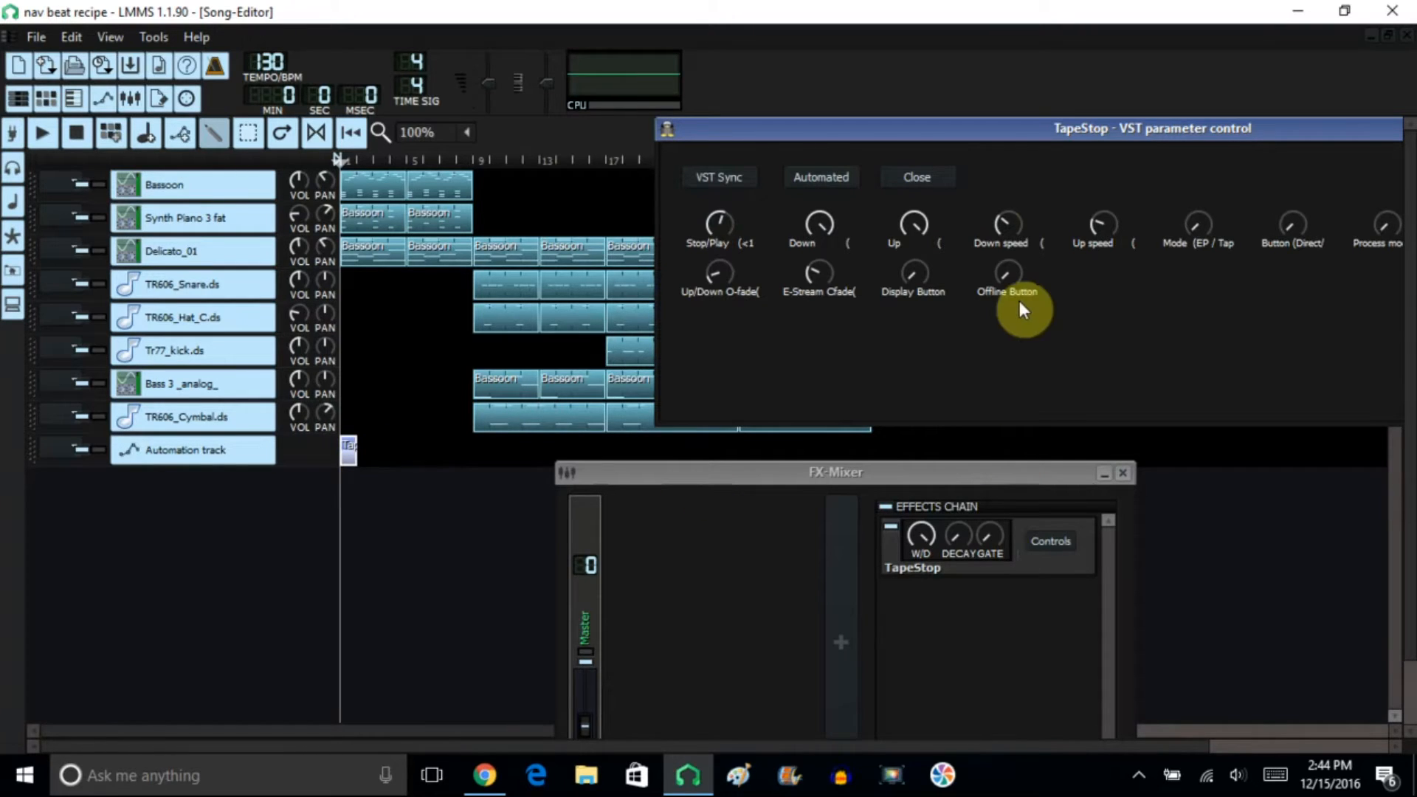
{"action": "left_click", "coordinate": [1051, 541]}
{"action": "left_click", "coordinate": [1051, 542]}
{"action": "left_click_drag", "start_coordinate": [1310, 133], "coordinate": [1055, 162]}
{"action": "left_click", "coordinate": [1376, 167]}
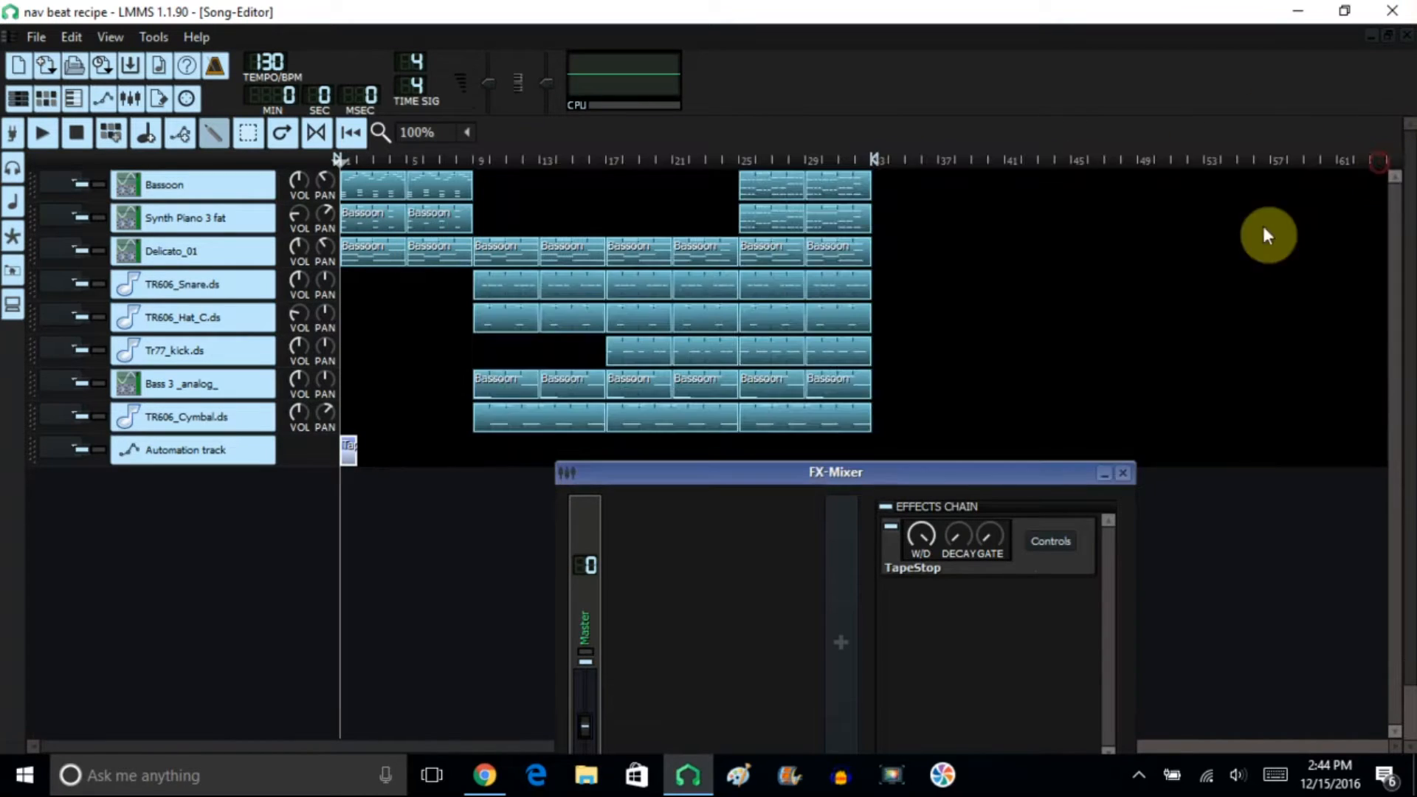
{"action": "left_click", "coordinate": [1123, 473]}
- Stretch the TapeStop automation segment to about 10 bars and add an automation point of about 0.57 near bar 4
{"action": "left_click_drag", "start_coordinate": [353, 450], "coordinate": [504, 445]}
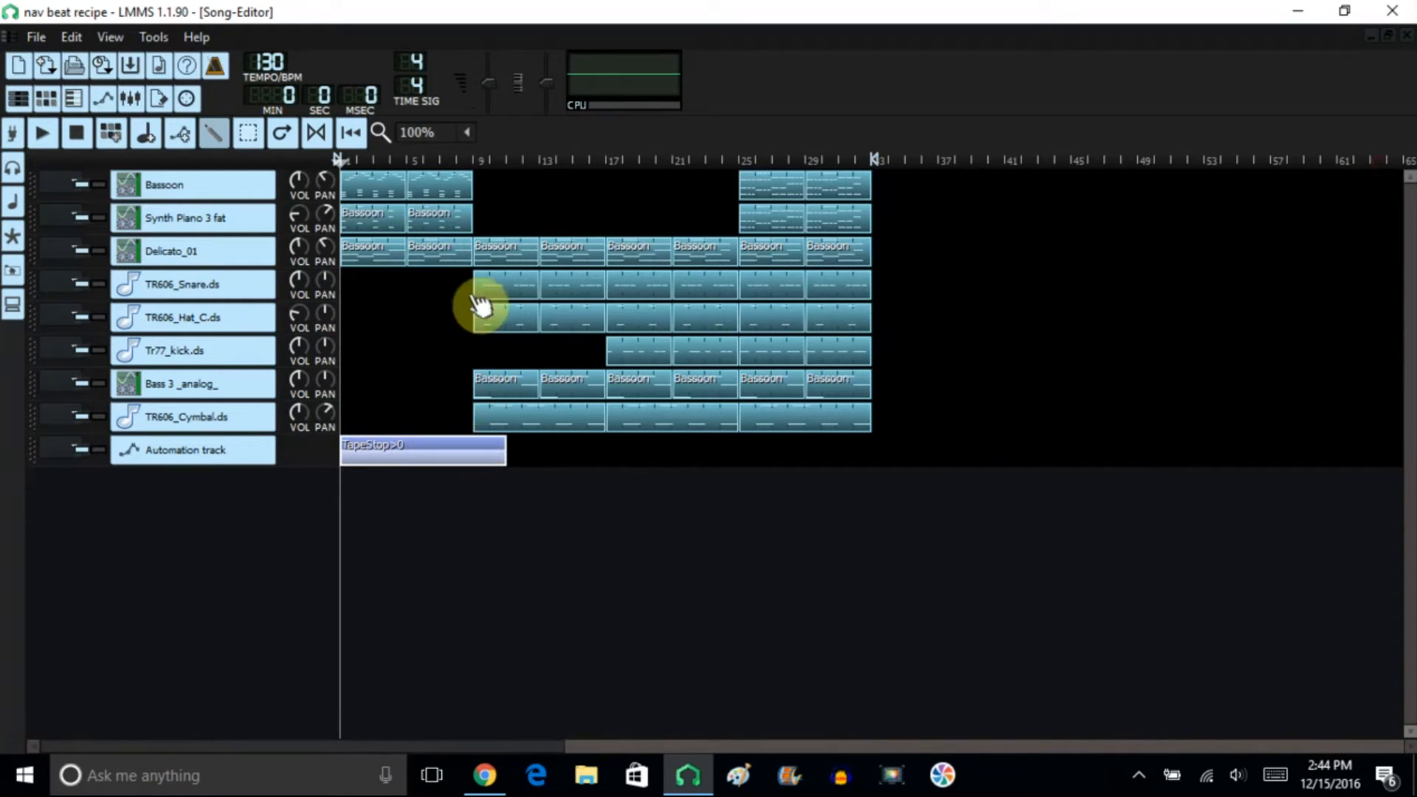
{"action": "double_click", "coordinate": [467, 448]}
{"action": "left_click_drag", "start_coordinate": [375, 520], "coordinate": [776, 531]}
{"action": "mouse_move", "coordinate": [652, 383]}
{"action": "left_mouse_down"}
{"action": "mouse_move", "coordinate": [638, 330]}
{"action": "mouse_move", "coordinate": [639, 347]}
{"action": "left_mouse_up"}
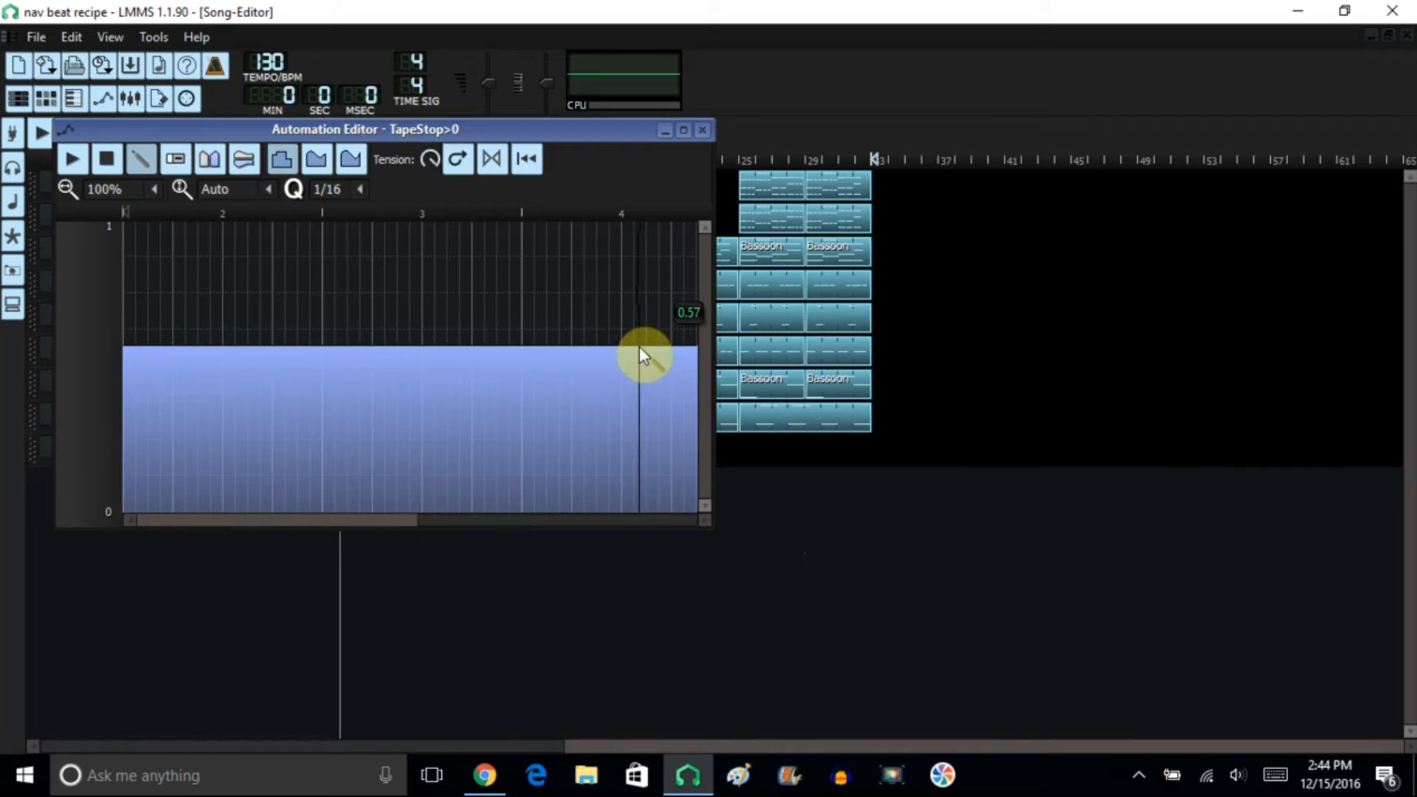
{"action": "left_click", "coordinate": [640, 347]}
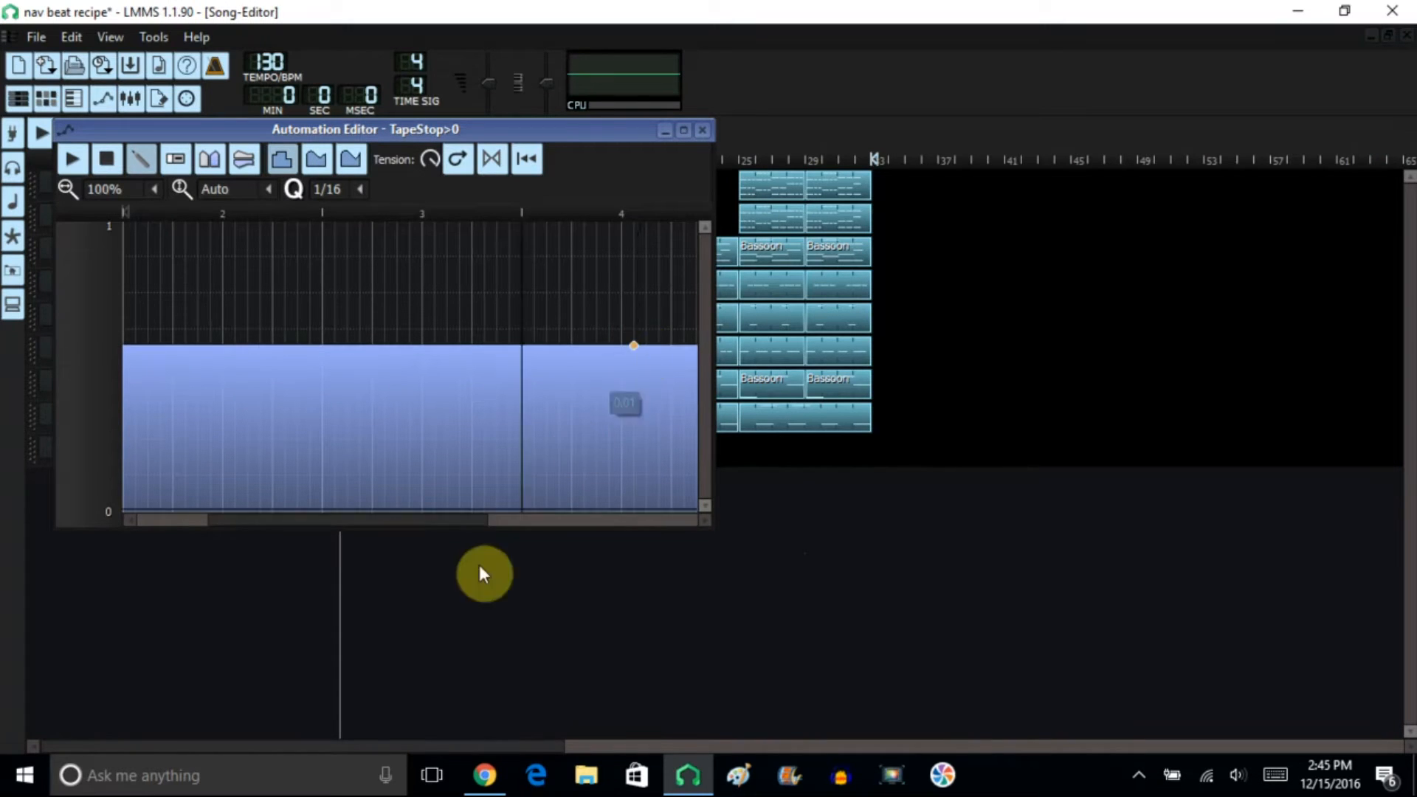
- Add automation points of about 0.57 at bars 7 and 8, and switch the curve to linear progression
{"action": "left_click_drag", "start_coordinate": [433, 521], "coordinate": [661, 517]}
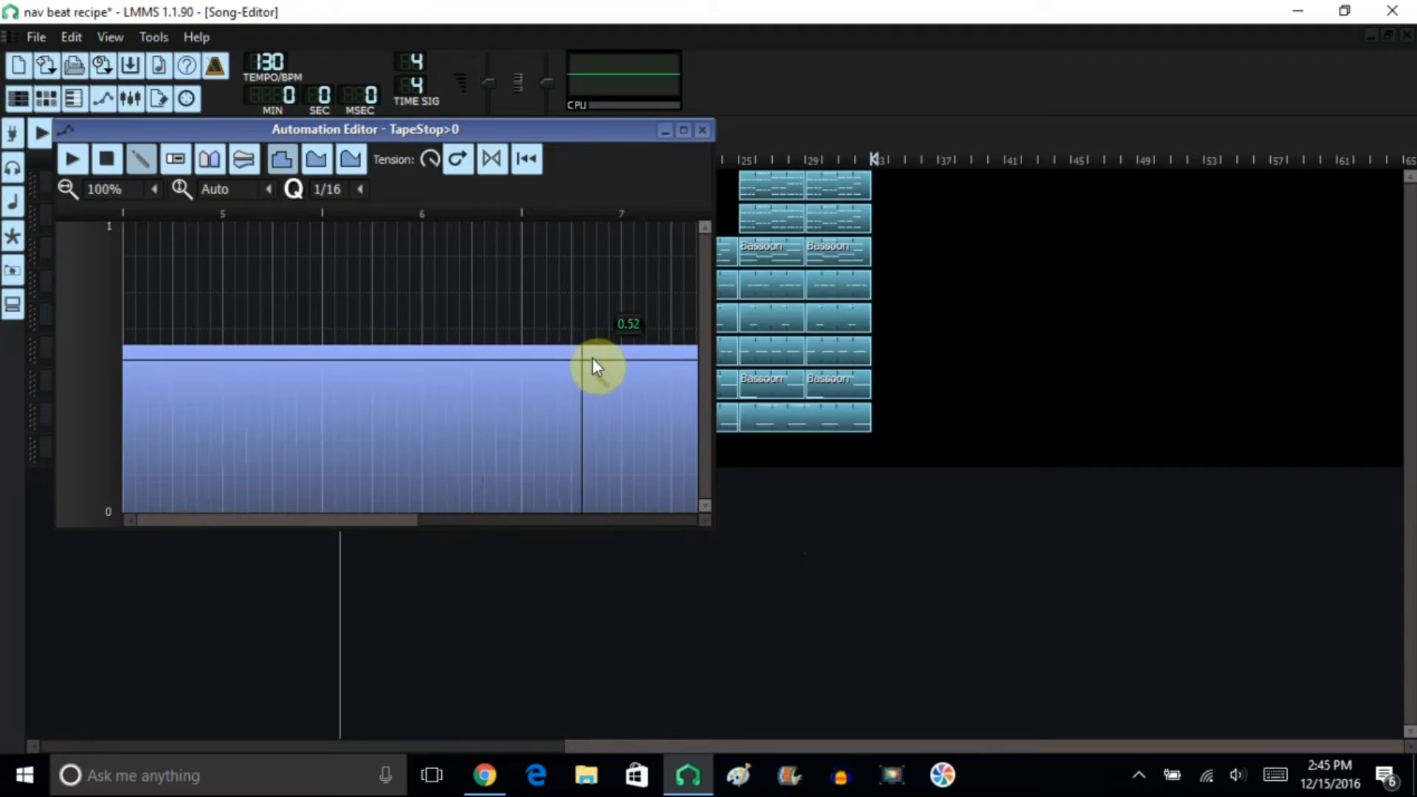
{"action": "left_click_drag", "start_coordinate": [621, 345], "coordinate": [622, 346]}
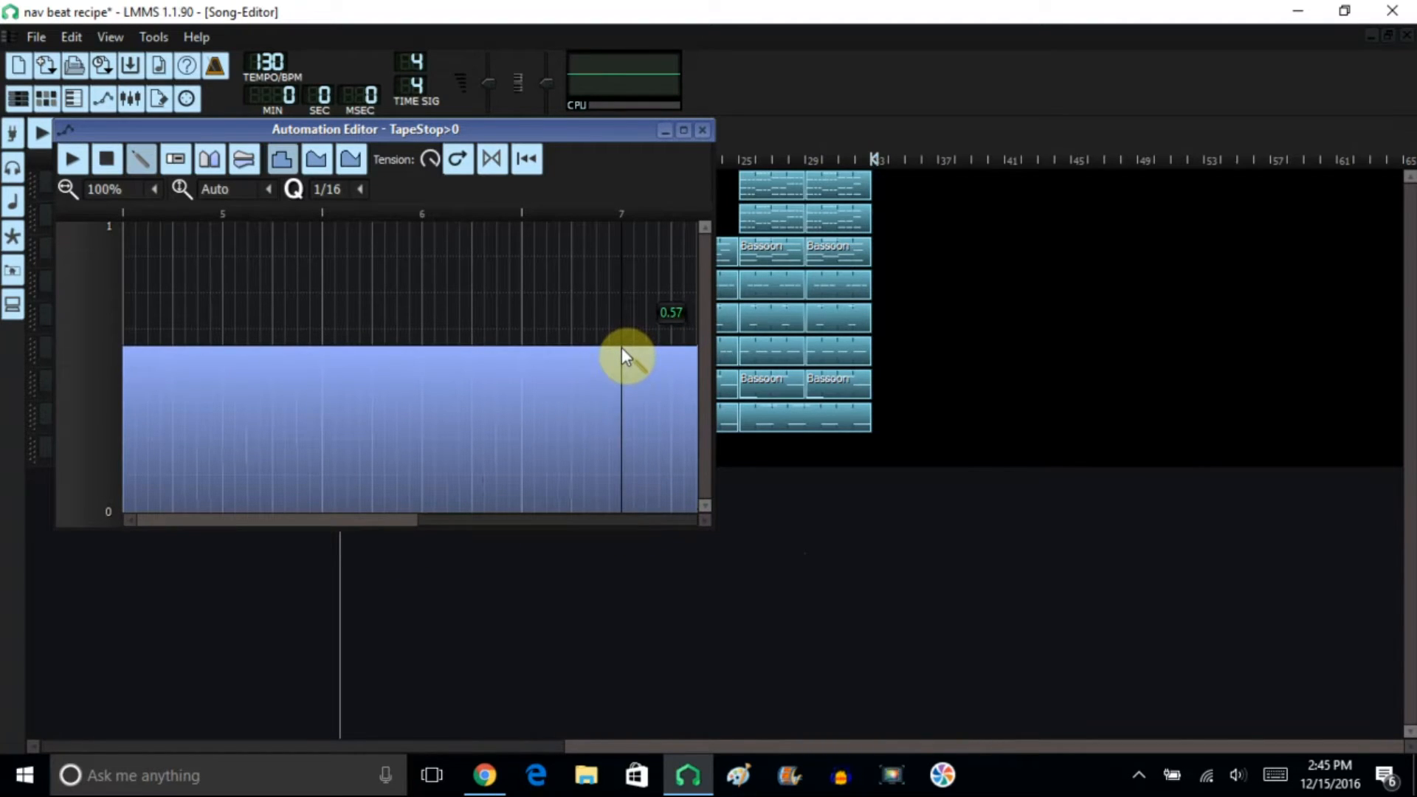
{"action": "left_click_drag", "start_coordinate": [543, 528], "coordinate": [617, 528]}
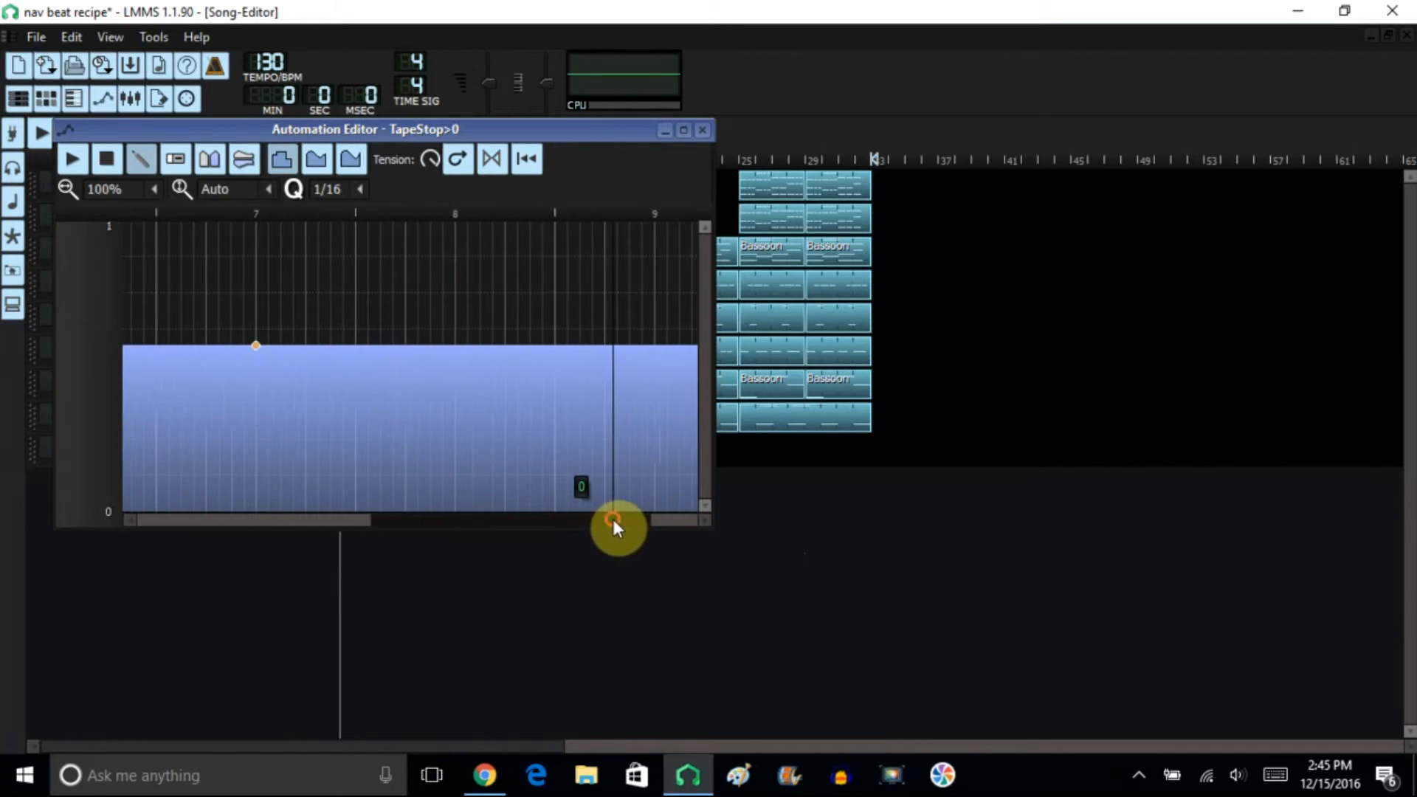
{"action": "left_click", "coordinate": [454, 344]}
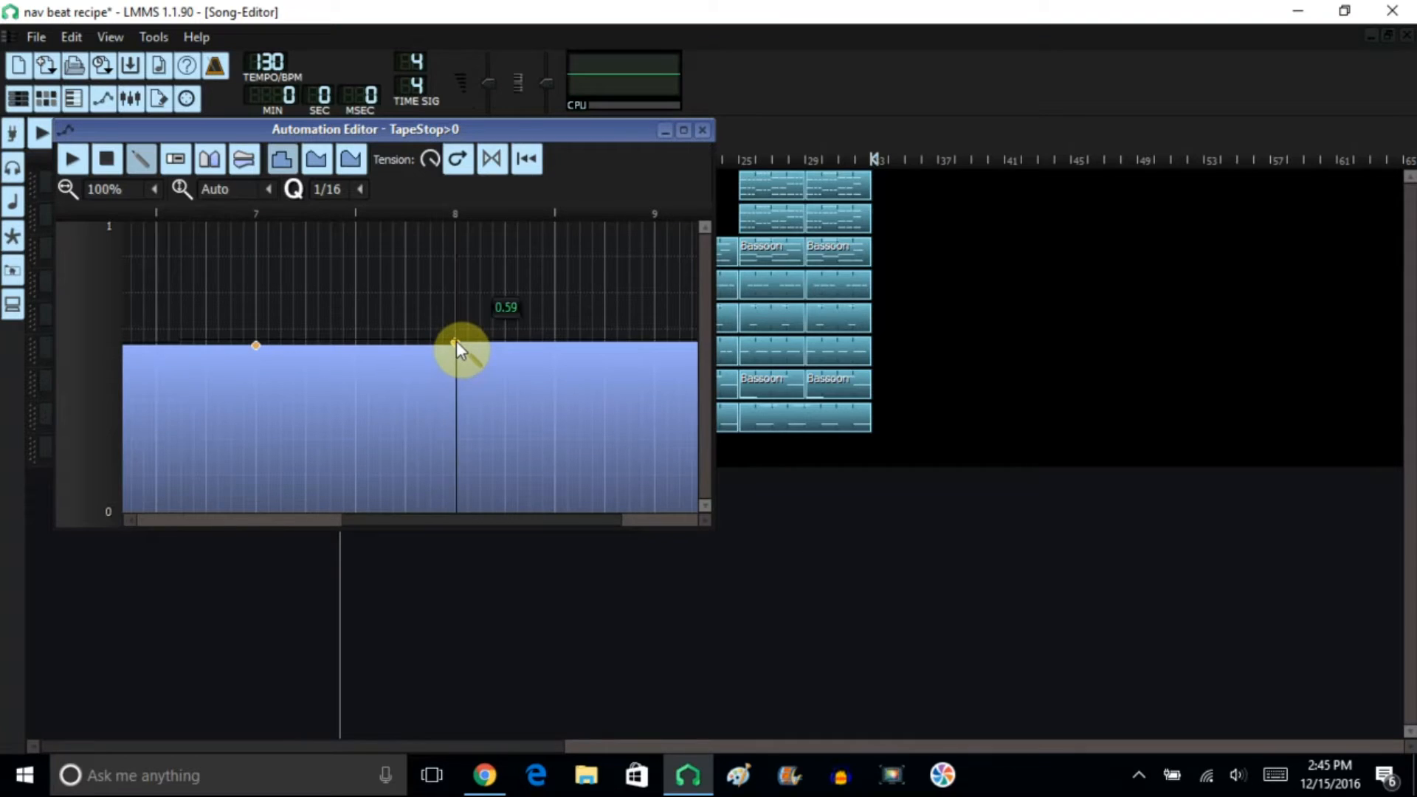
{"action": "left_click", "coordinate": [320, 166]}
{"action": "mouse_move", "coordinate": [455, 342]}
{"action": "left_mouse_down"}
{"action": "mouse_move", "coordinate": [465, 379]}
{"action": "mouse_move", "coordinate": [462, 344]}
{"action": "mouse_move", "coordinate": [477, 347]}
{"action": "left_mouse_up"}
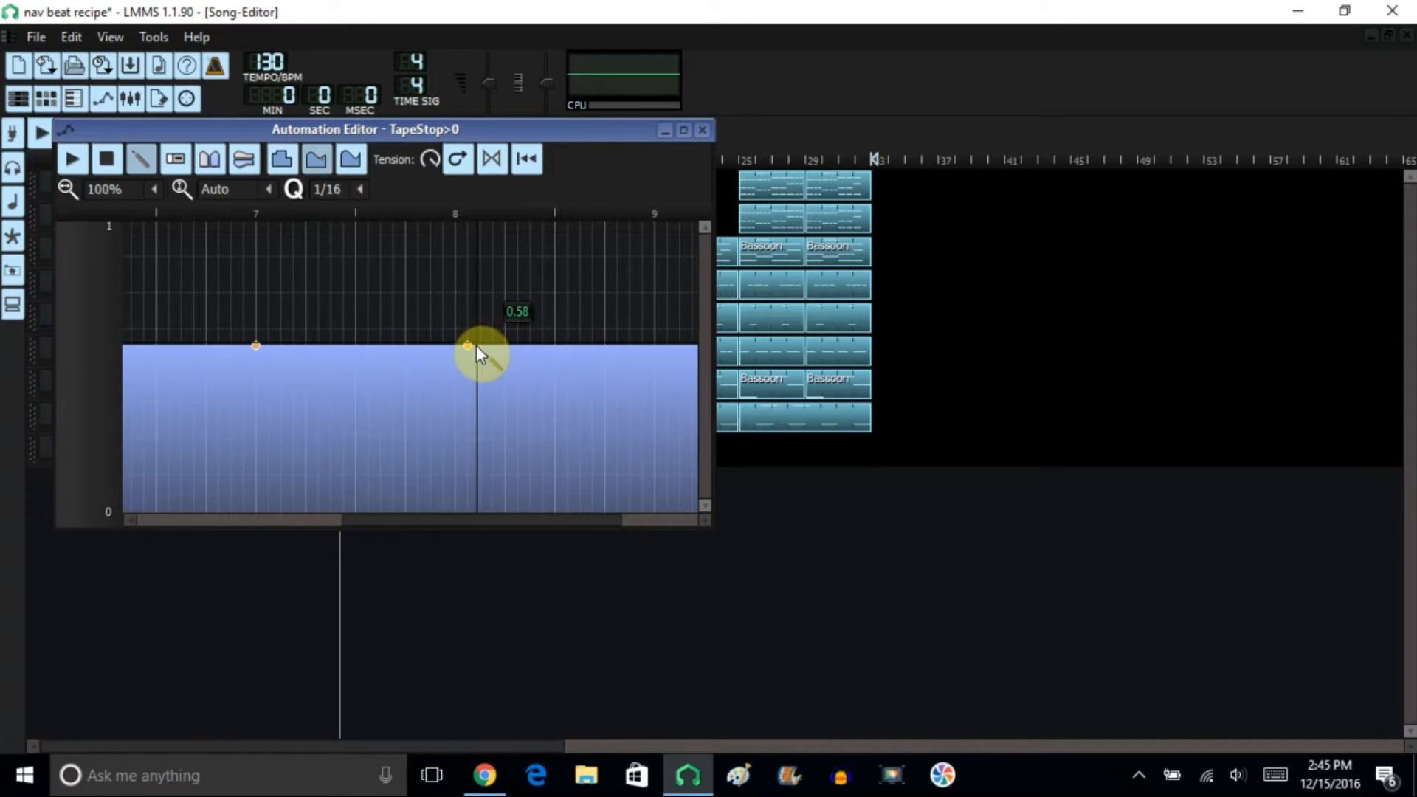
{"action": "left_click_drag", "start_coordinate": [468, 346], "coordinate": [454, 347]}
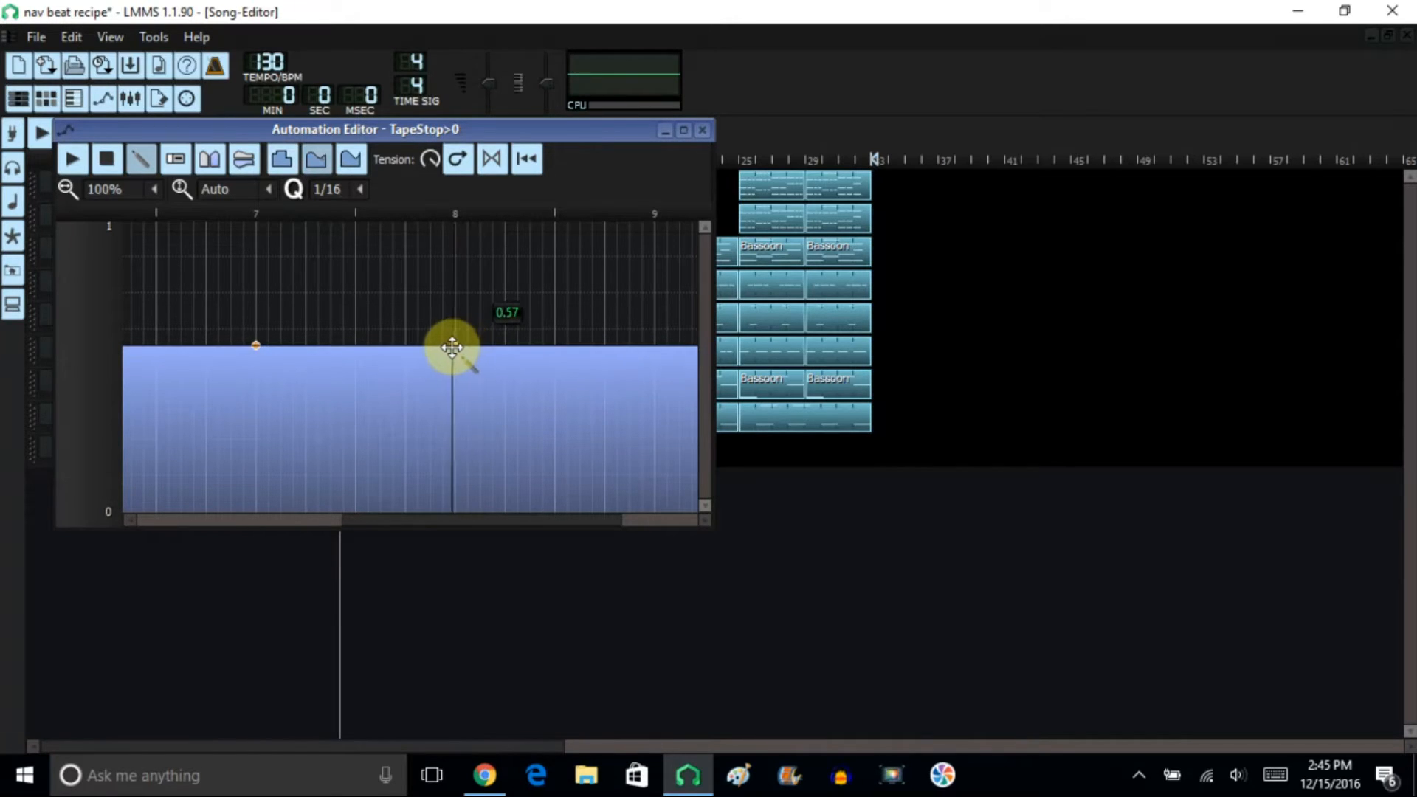
- Make the automation drop to 0 a quarter bar after bar 8 and return to about 0.57 half a bar later, using discrete progression
{"action": "left_click_drag", "start_coordinate": [490, 343], "coordinate": [504, 521]}
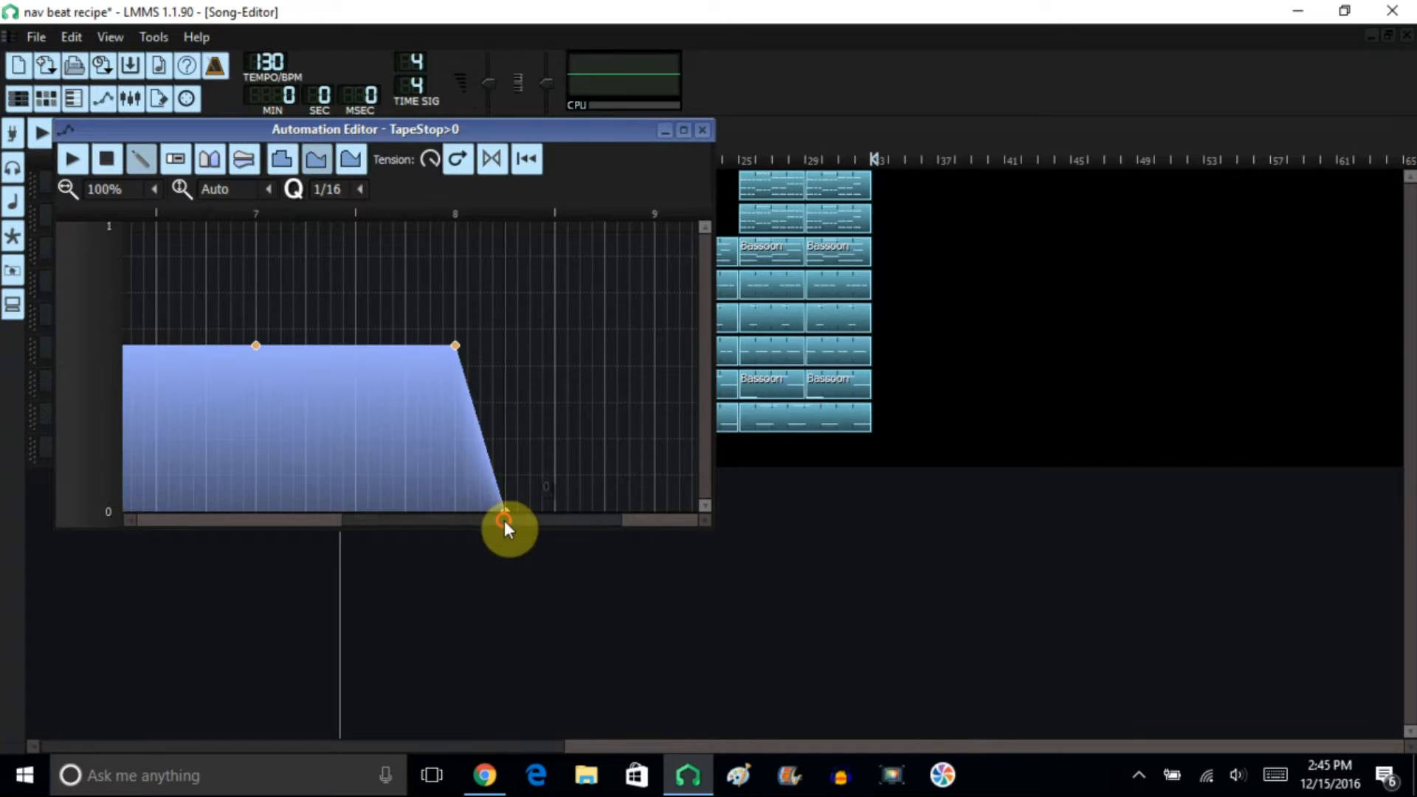
{"action": "left_click", "coordinate": [605, 510]}
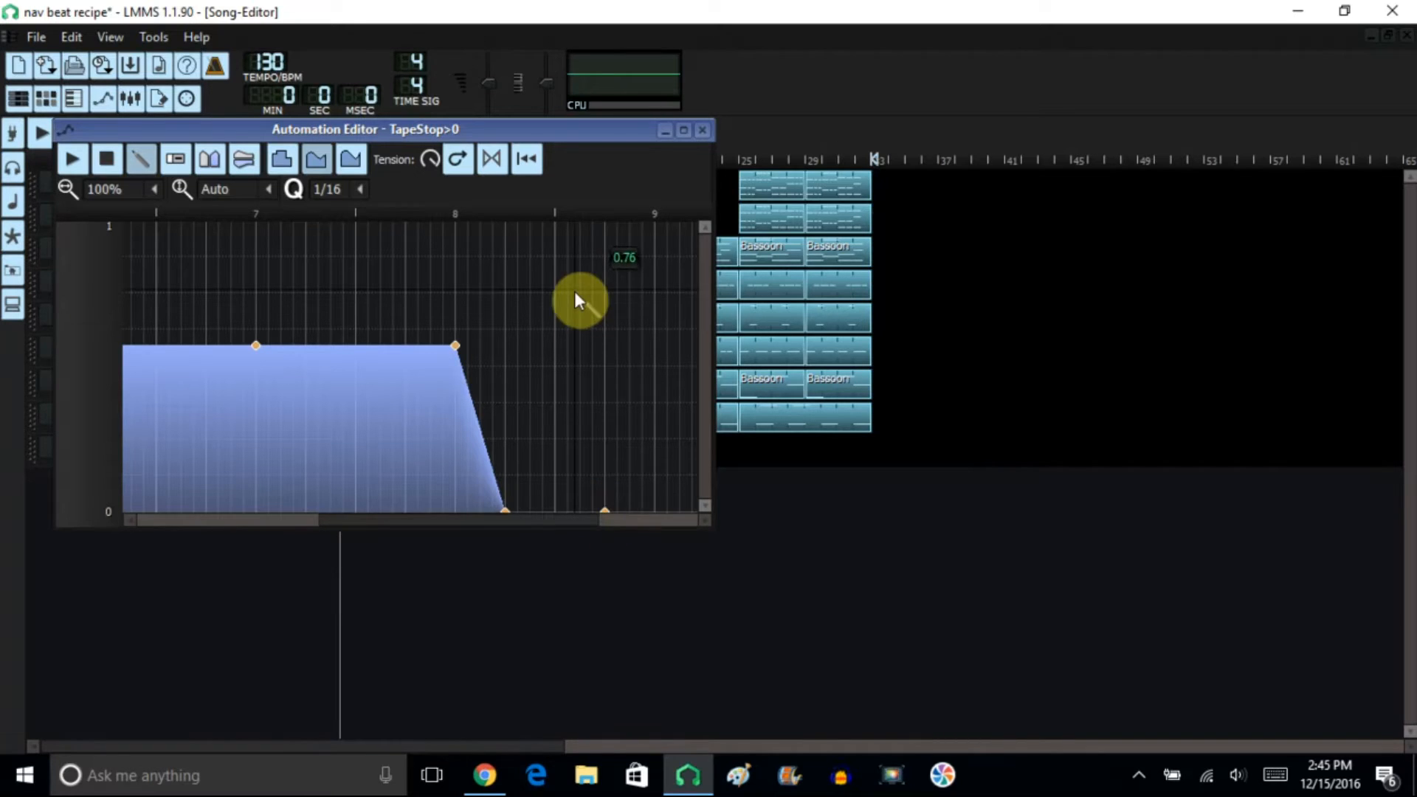
{"action": "left_click", "coordinate": [281, 159]}
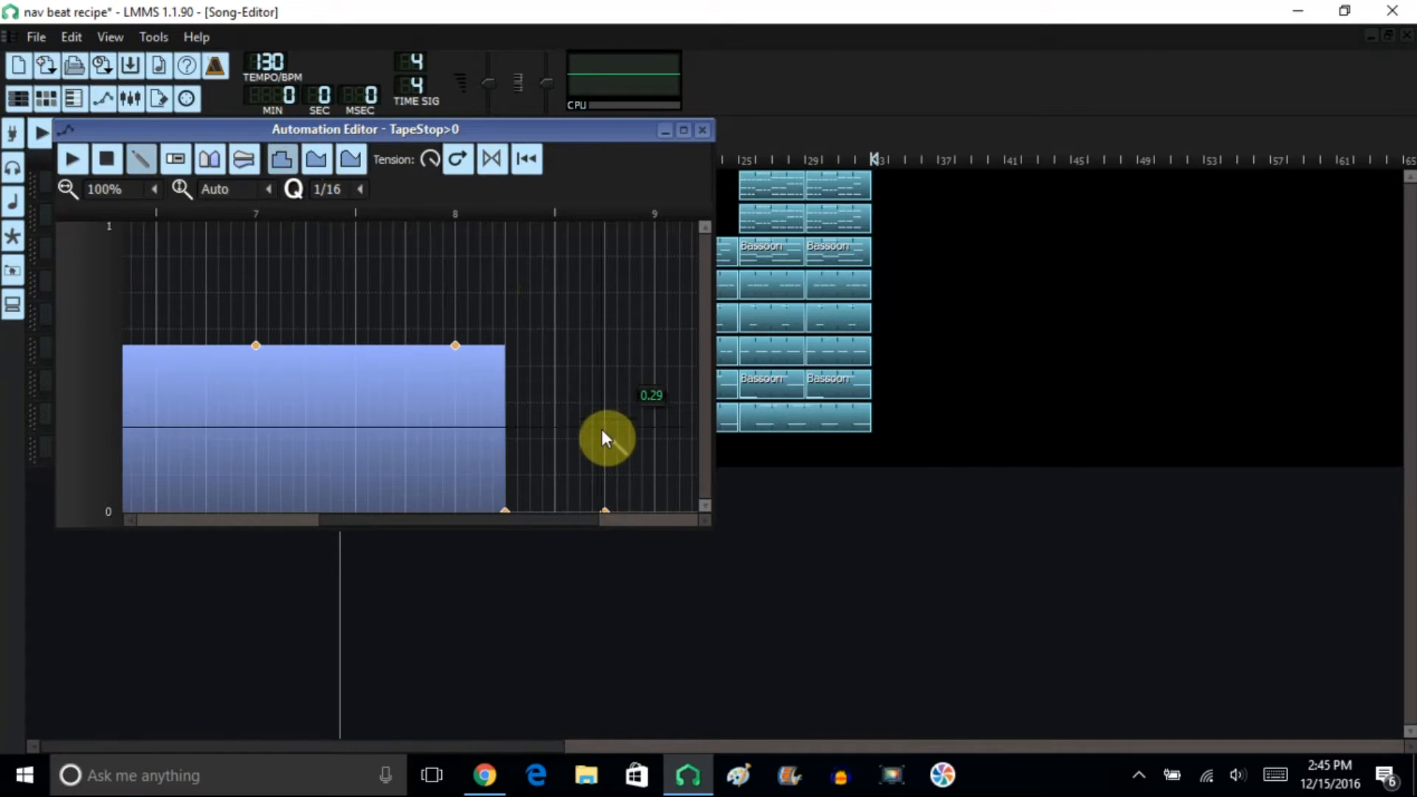
{"action": "left_click_drag", "start_coordinate": [604, 510], "coordinate": [601, 349]}
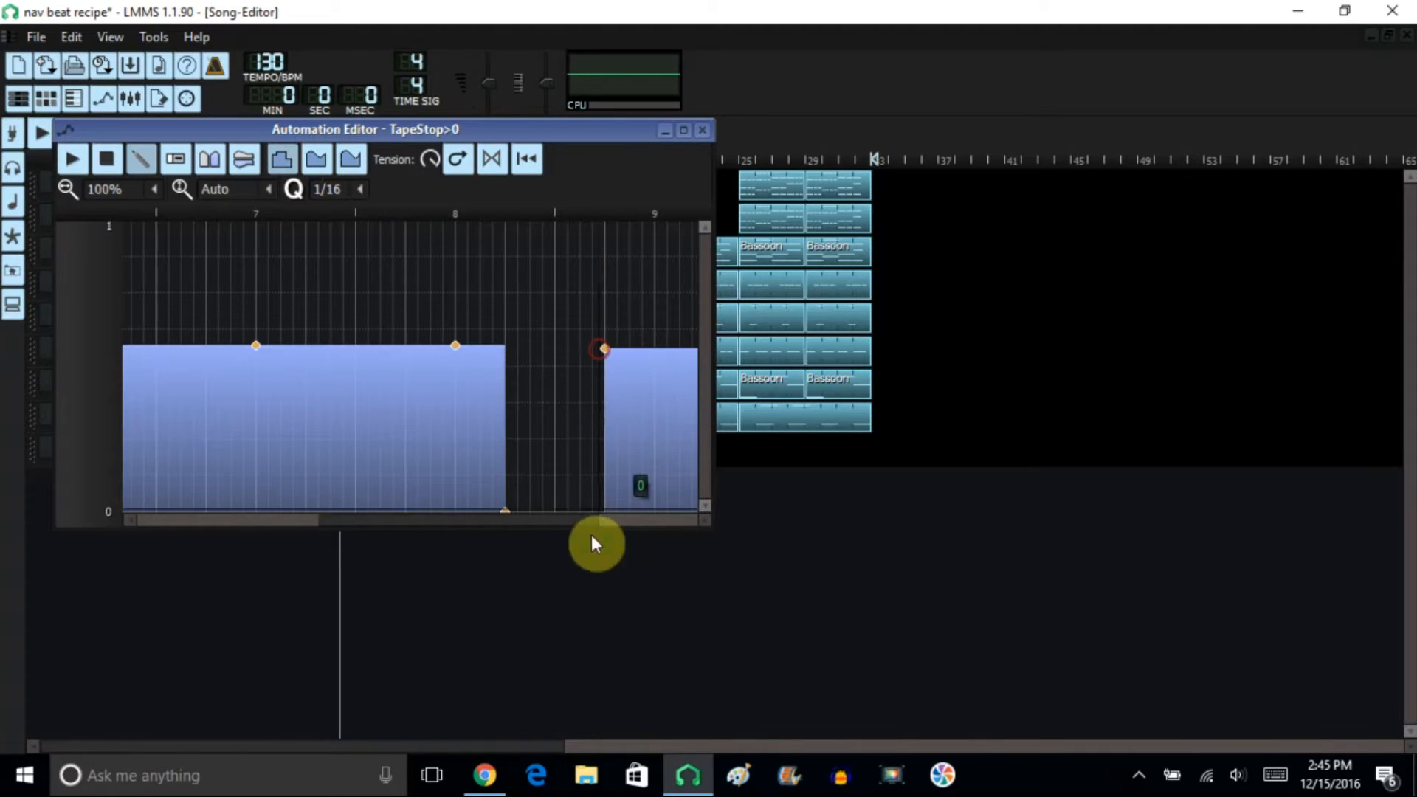
- Add a second short drop to 0 at bar 9 that returns to about 0.57, and close the Automation Editor
{"action": "left_click_drag", "start_coordinate": [573, 524], "coordinate": [635, 524]}
{"action": "left_click_drag", "start_coordinate": [280, 480], "coordinate": [218, 344]}
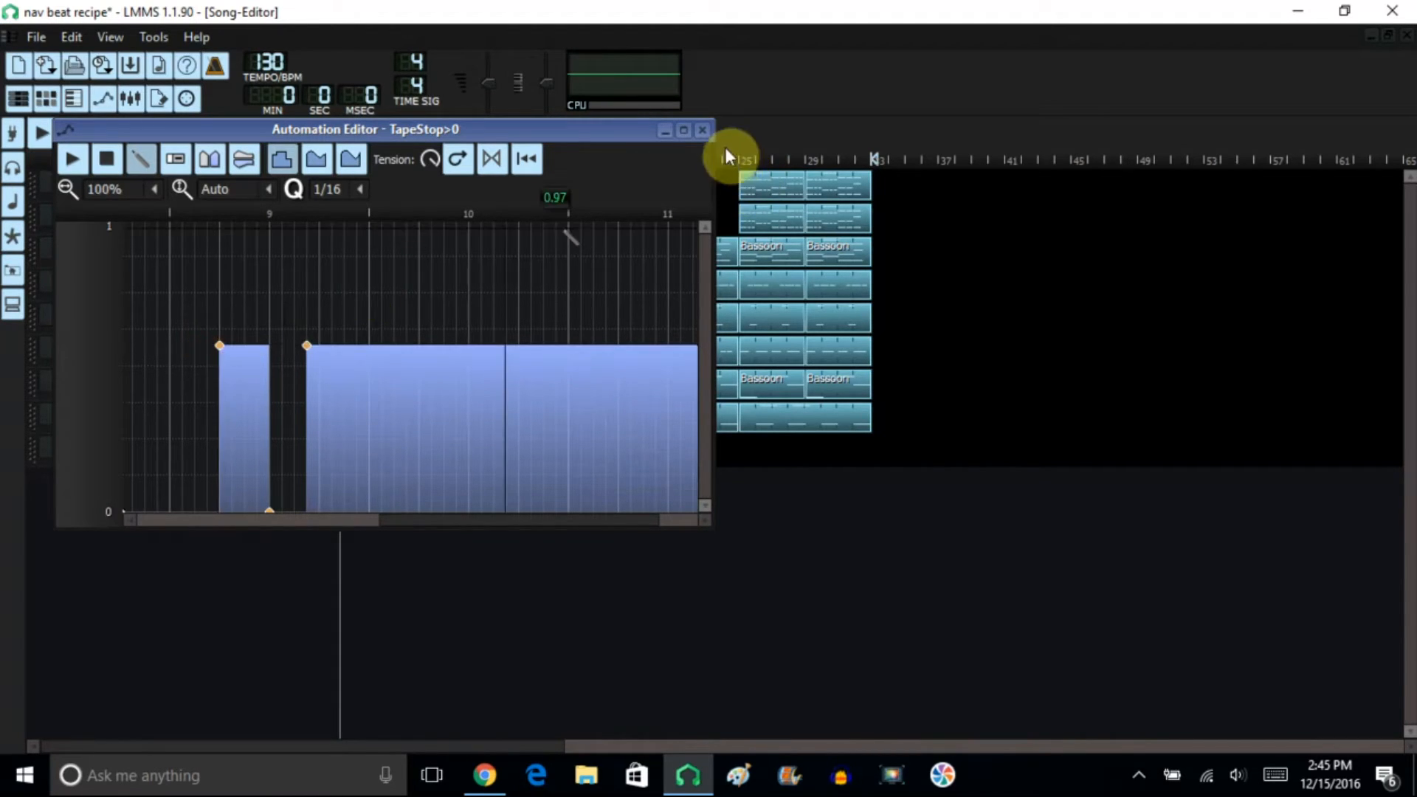
{"action": "left_click", "coordinate": [703, 131]}
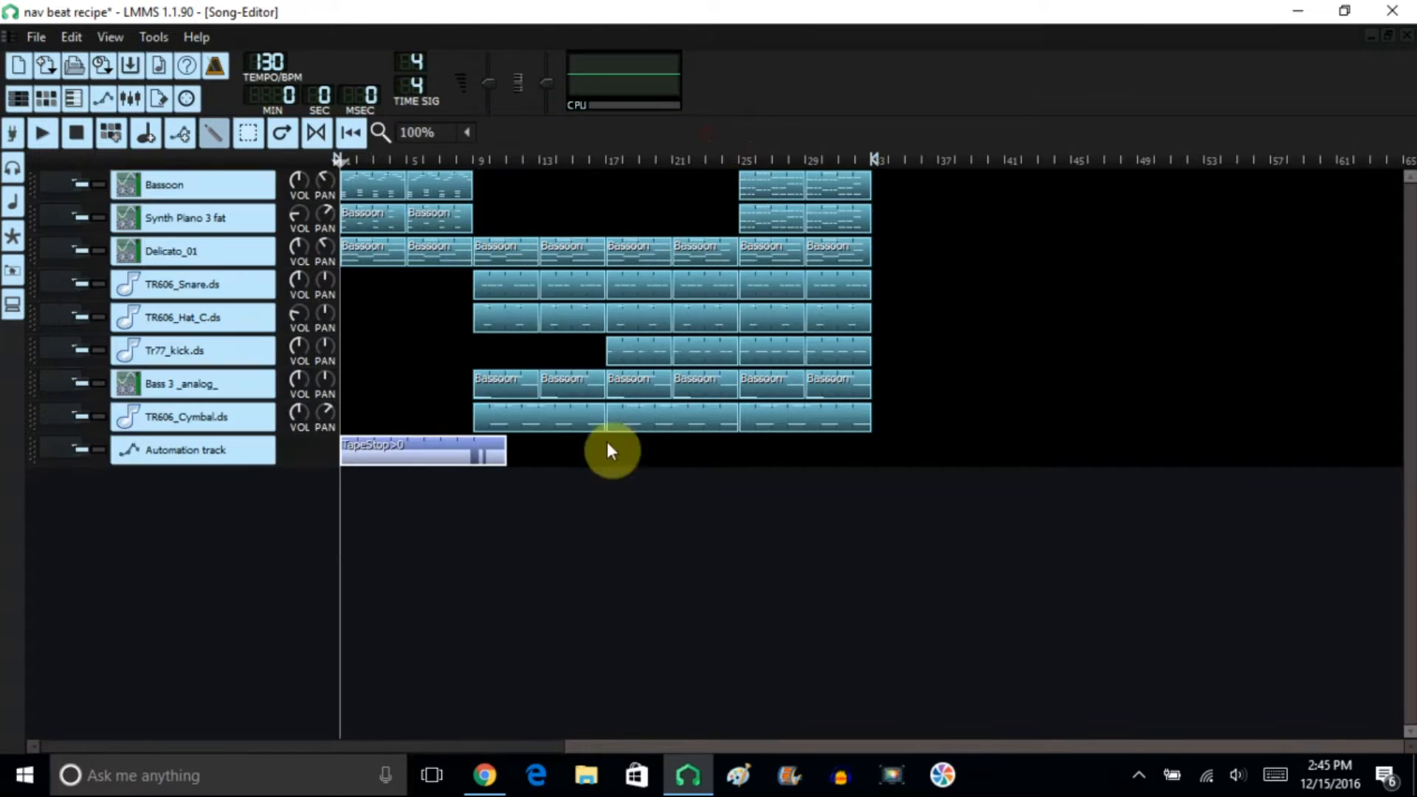
- Move both TapeStop automation dips earlier, the first dropping a quarter bar before bar 8 and the second just after bar 8
{"action": "double_click", "coordinate": [465, 464]}
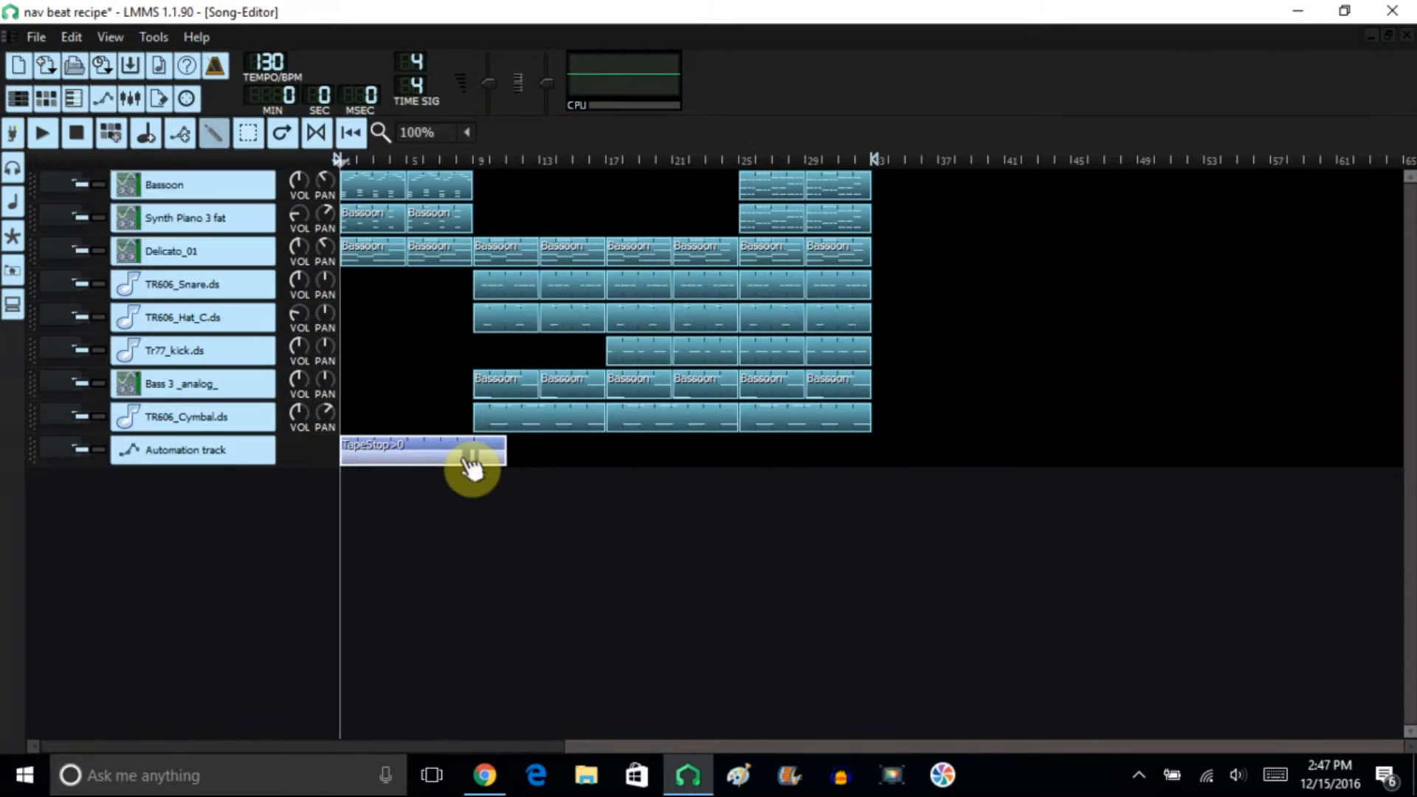
{"action": "double_click", "coordinate": [482, 459]}
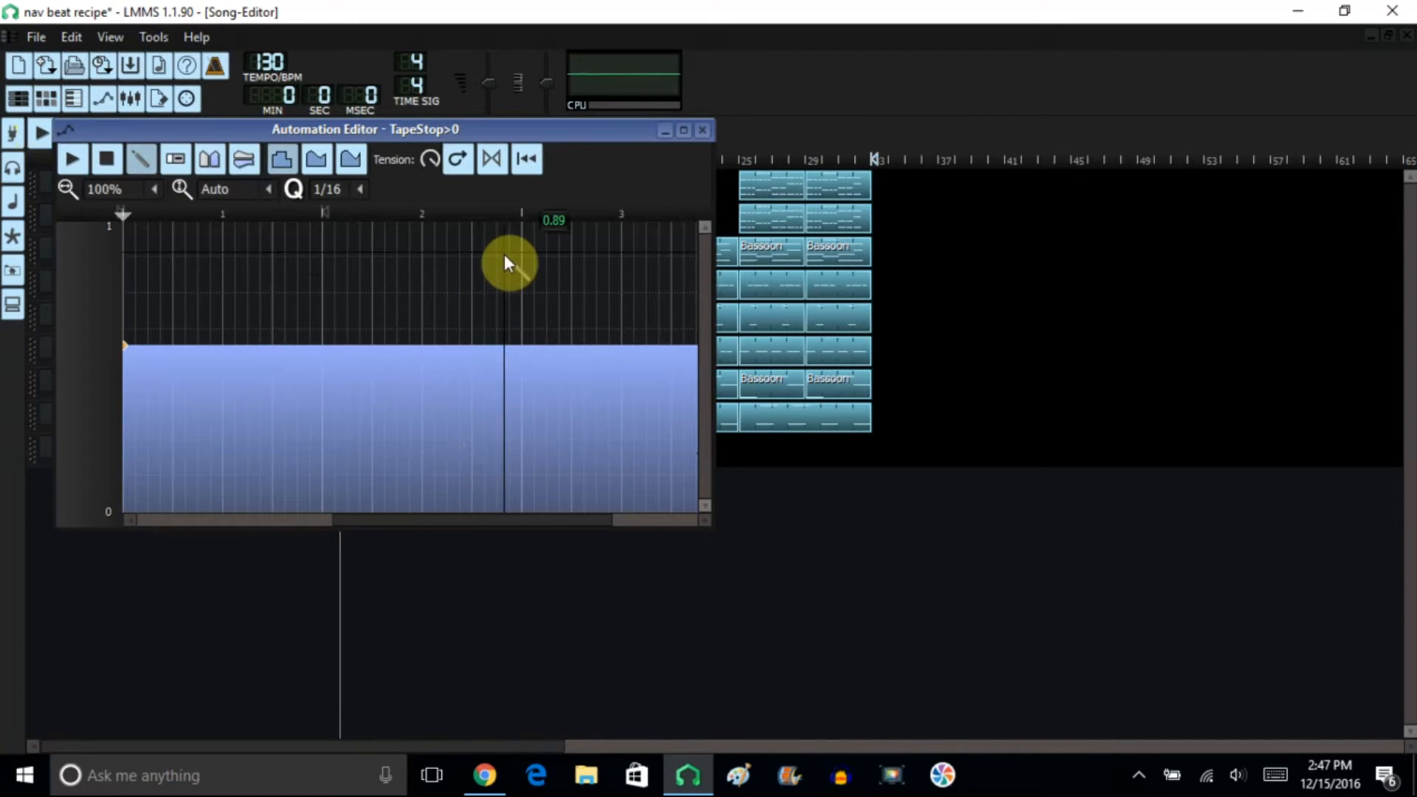
{"action": "left_click_drag", "start_coordinate": [507, 523], "coordinate": [424, 521]}
{"action": "left_click_drag", "start_coordinate": [432, 349], "coordinate": [375, 347]}
{"action": "left_click_drag", "start_coordinate": [482, 510], "coordinate": [415, 510]}
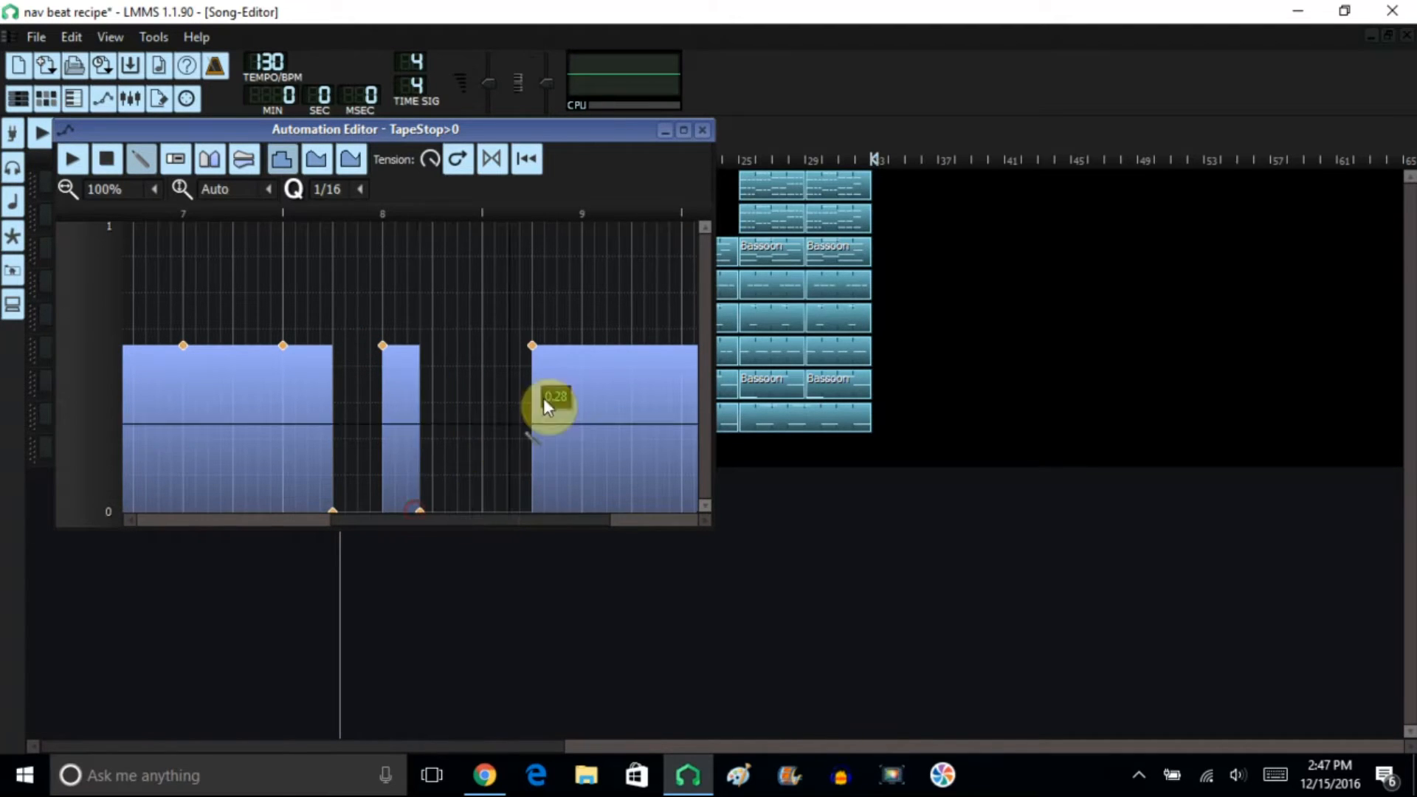
{"action": "left_click_drag", "start_coordinate": [520, 346], "coordinate": [445, 345]}
{"action": "left_click", "coordinate": [703, 133]}
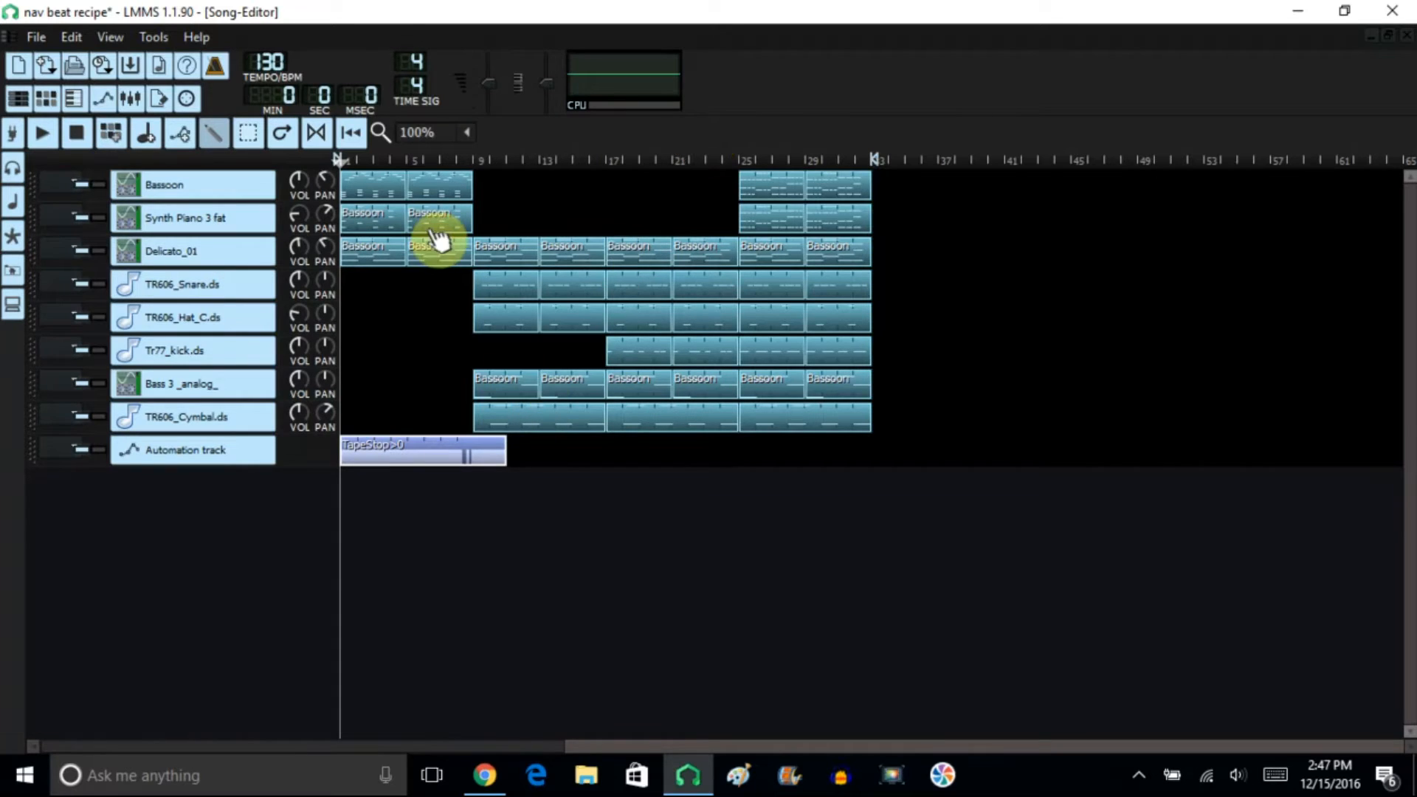
- Play the song from the start to audition the TapeStop automation, and stop playback
{"action": "left_click", "coordinate": [42, 135]}
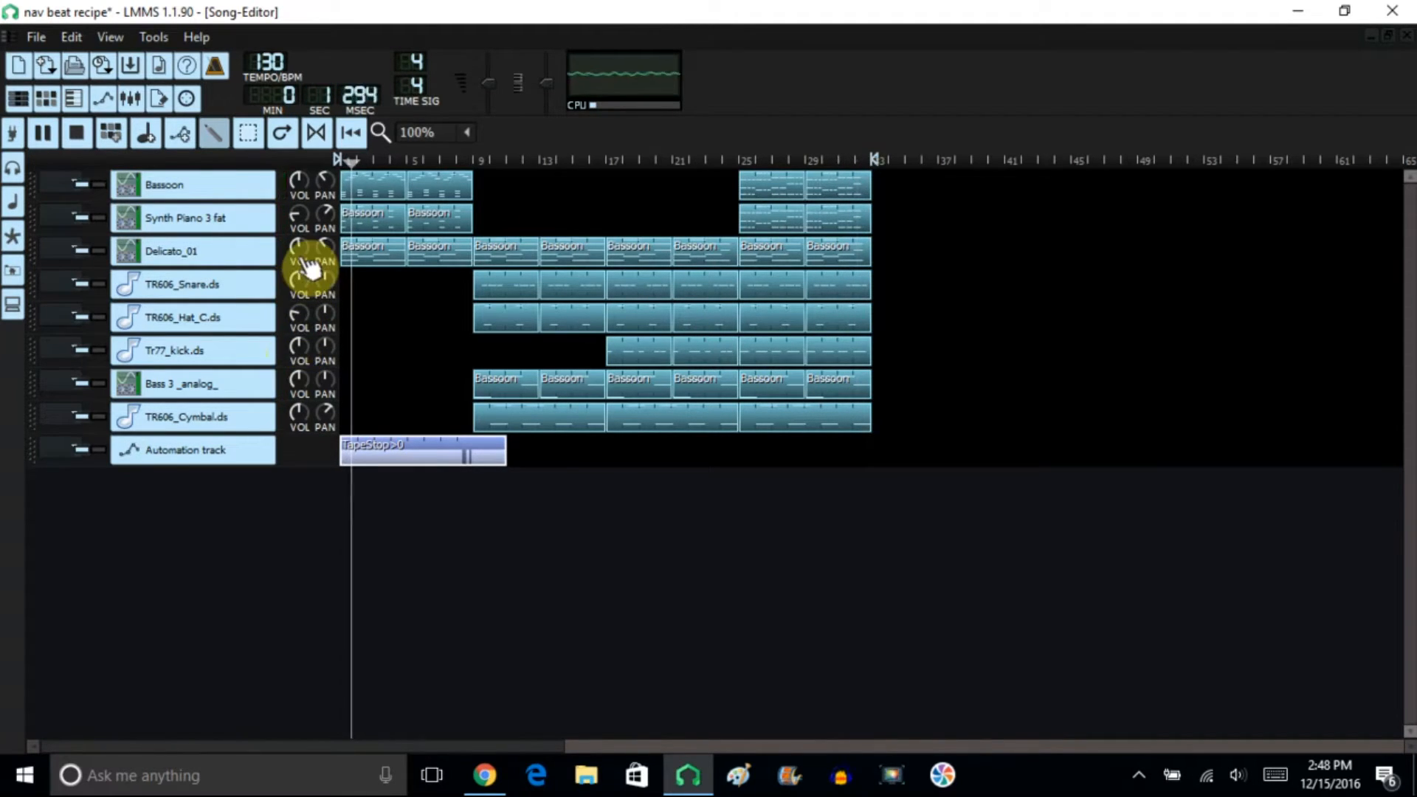
{"action": "left_click", "coordinate": [73, 132]}
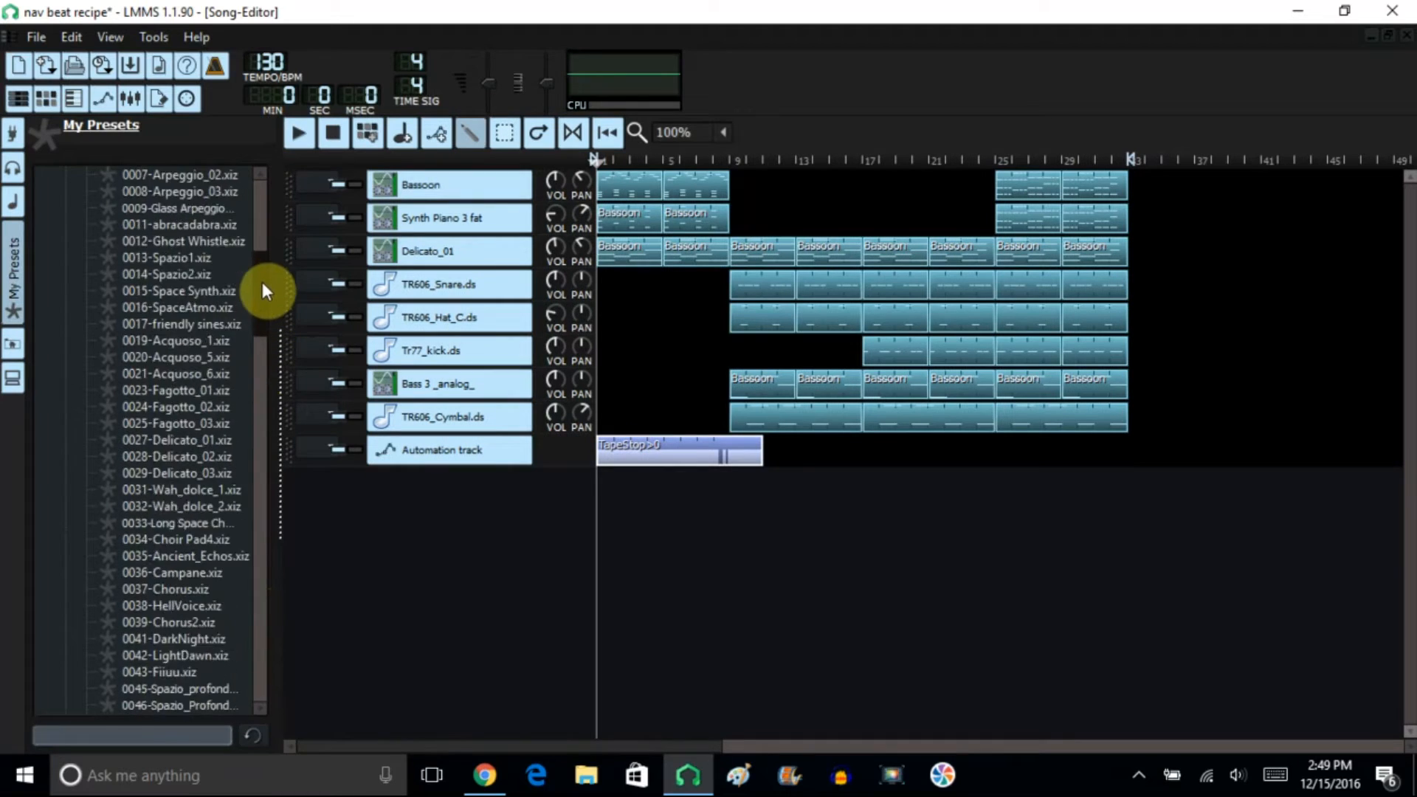
- Browse the preset library's Cormi_Sound and SynthPiano folders to examine the presets available for the song's instruments
{"action": "scroll", "coordinate": [264, 290], "scroll_direction": "up", "scroll_amount": 4}
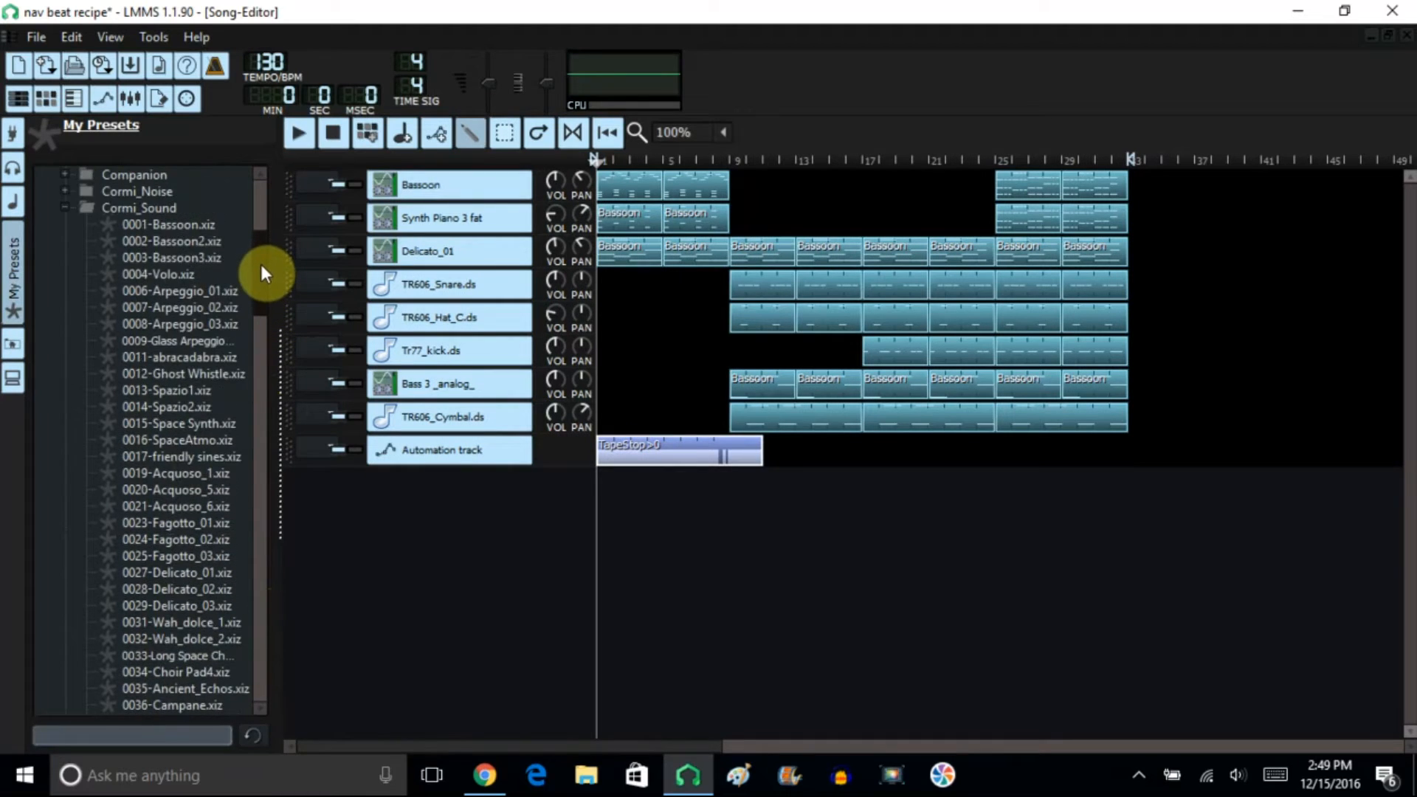
{"action": "scroll", "coordinate": [262, 257], "scroll_direction": "down", "scroll_amount": 2}
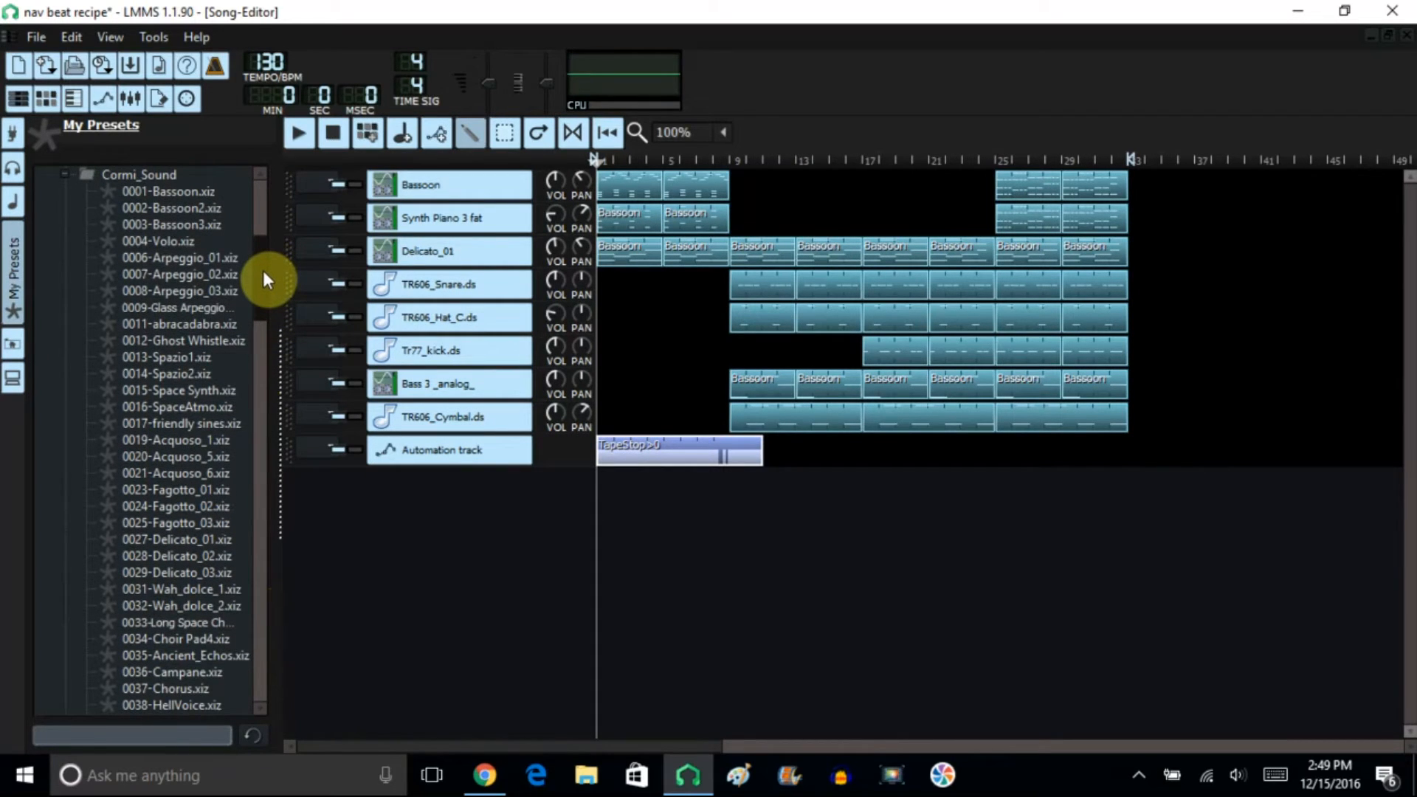
{"action": "scroll", "coordinate": [264, 274], "scroll_direction": "up", "scroll_amount": 2}
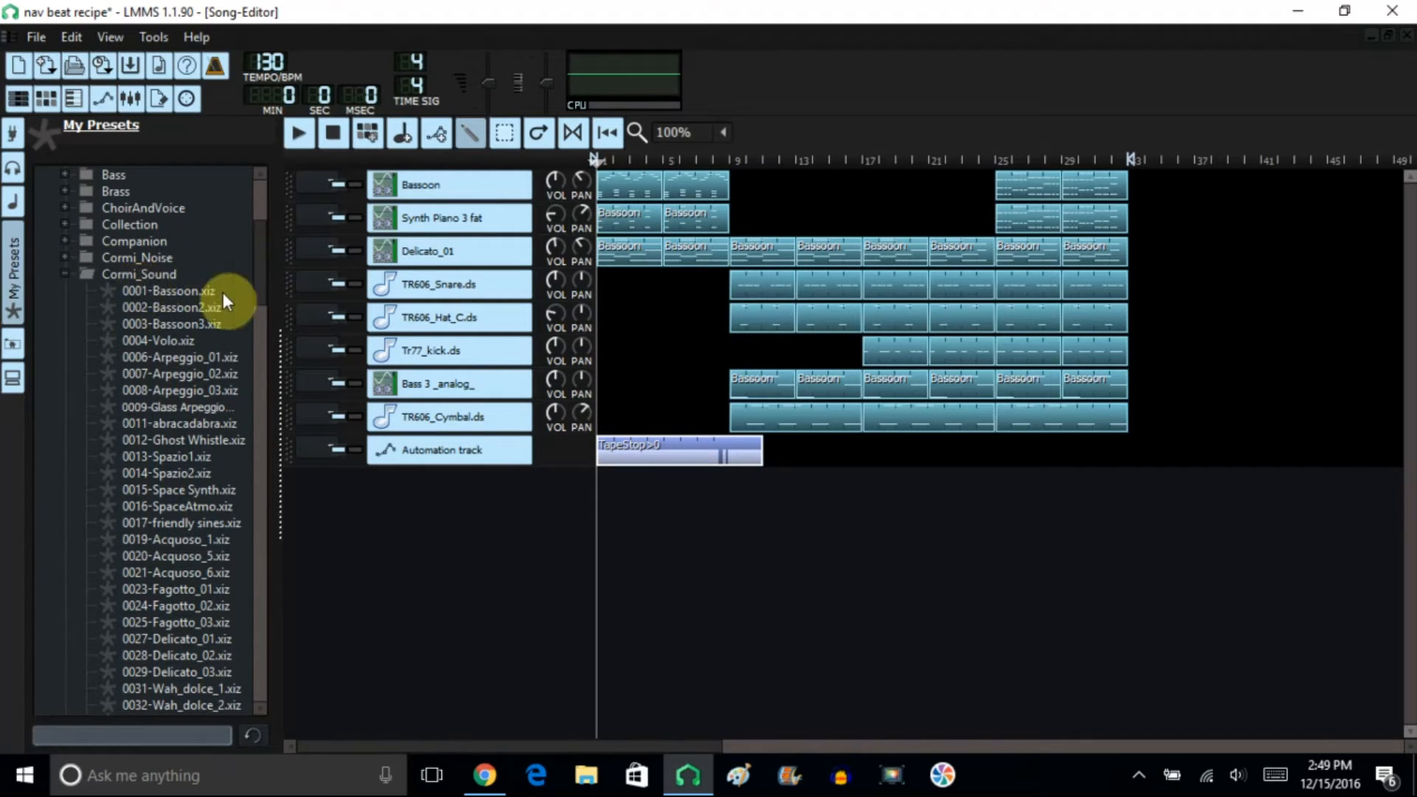
{"action": "left_click_drag", "start_coordinate": [252, 270], "coordinate": [258, 607]}
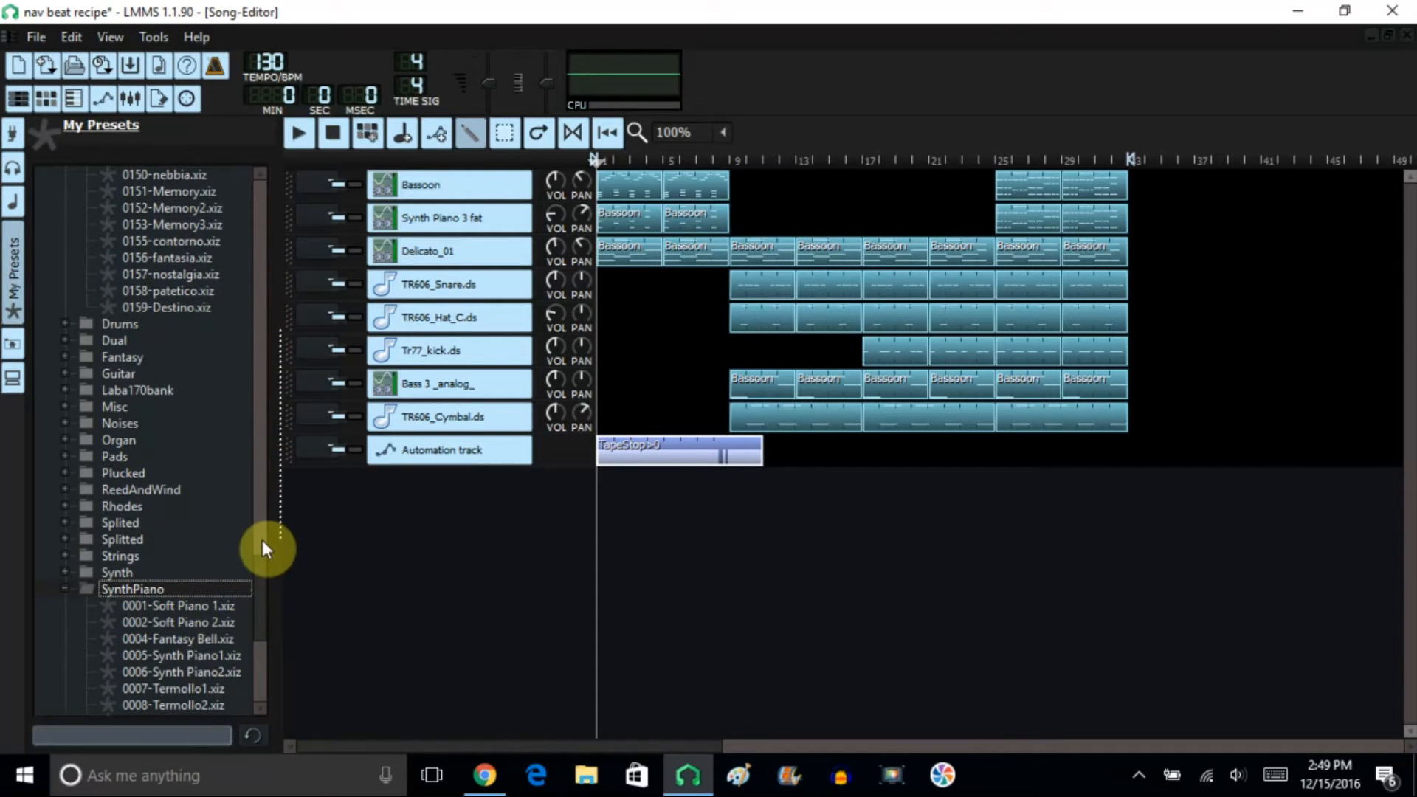
{"action": "left_click_drag", "start_coordinate": [256, 594], "coordinate": [254, 371]}
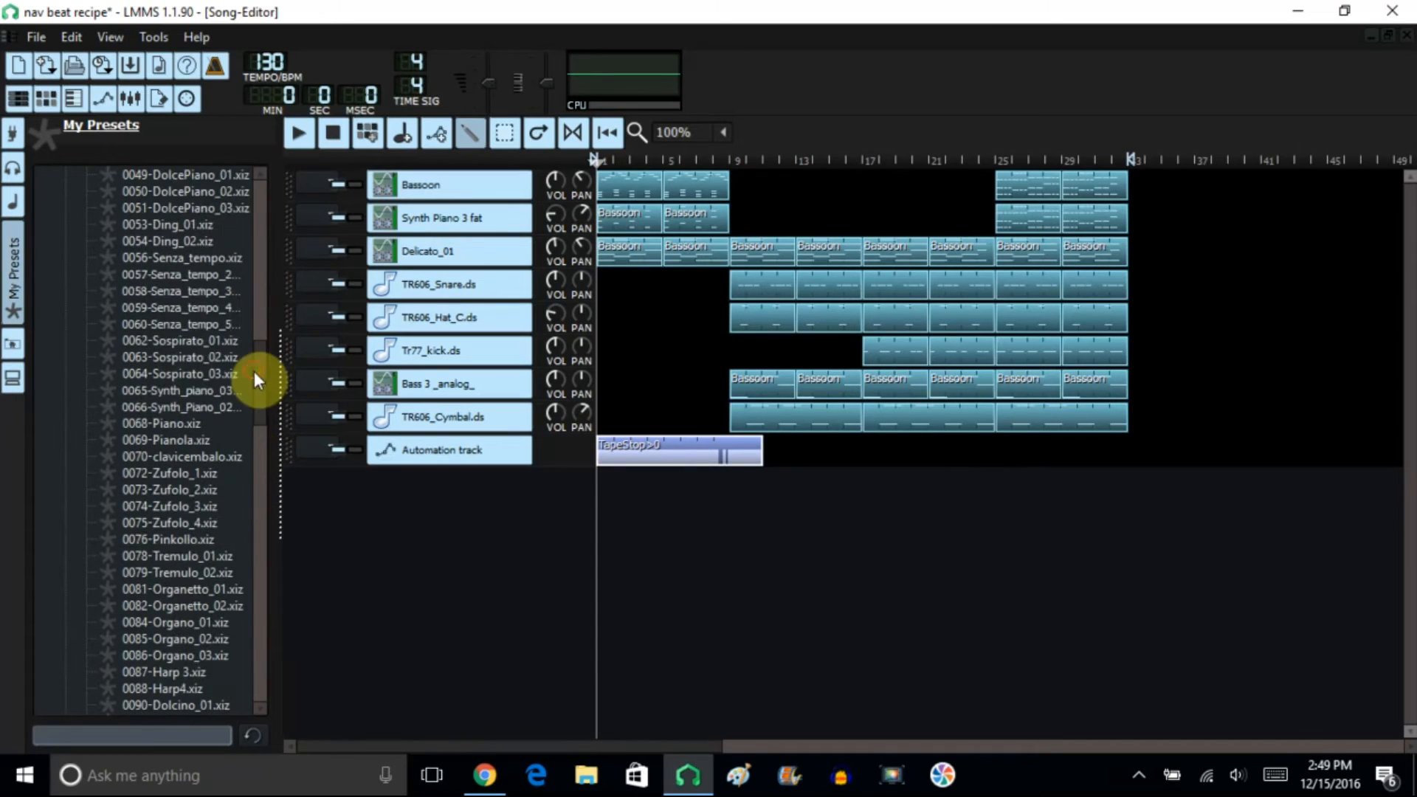
- Browse the samples library to the tr77 drum folder and audition Tr77_kick.ds
{"action": "left_click", "coordinate": [13, 199]}
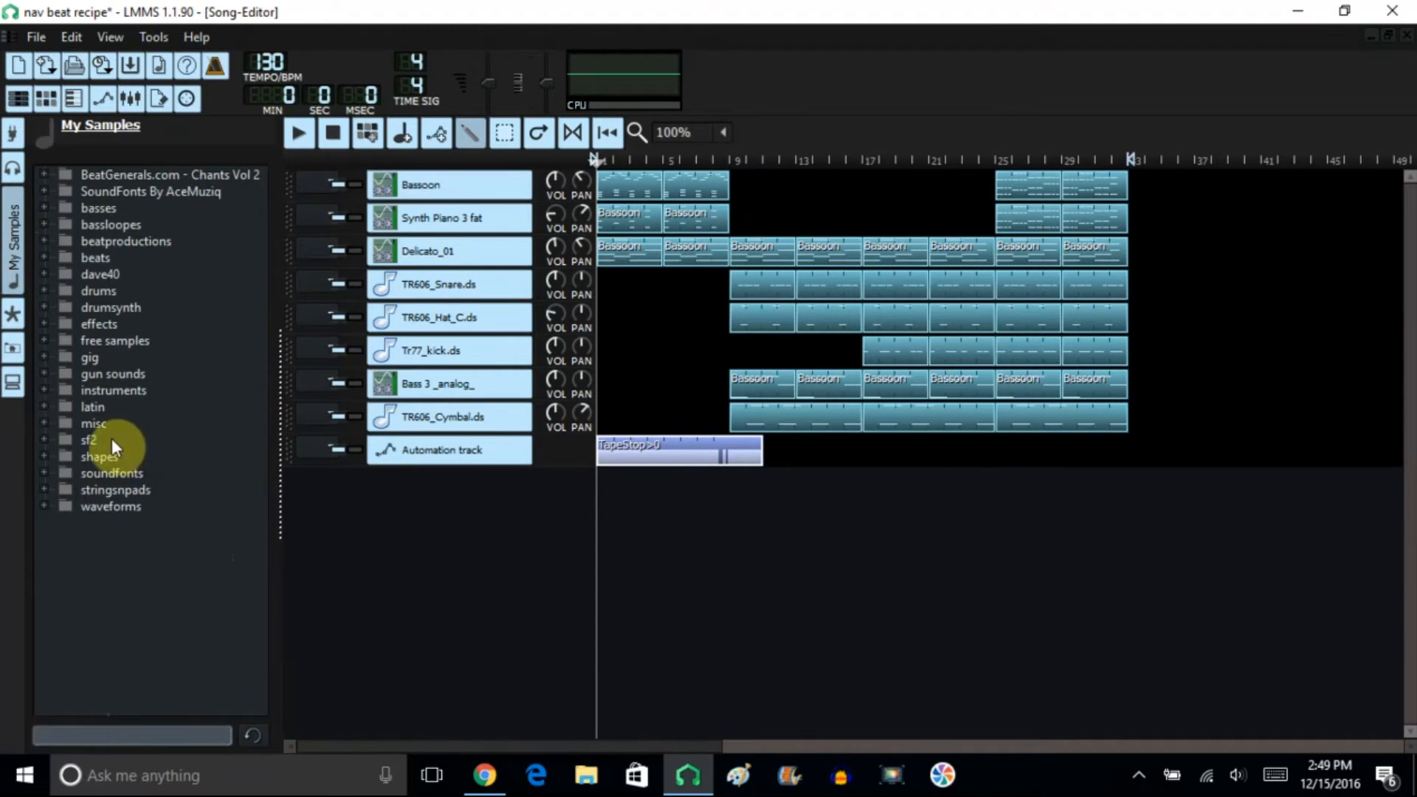
{"action": "left_click", "coordinate": [101, 308]}
{"action": "left_click_drag", "start_coordinate": [257, 378], "coordinate": [269, 508]}
{"action": "left_click", "coordinate": [104, 489]}
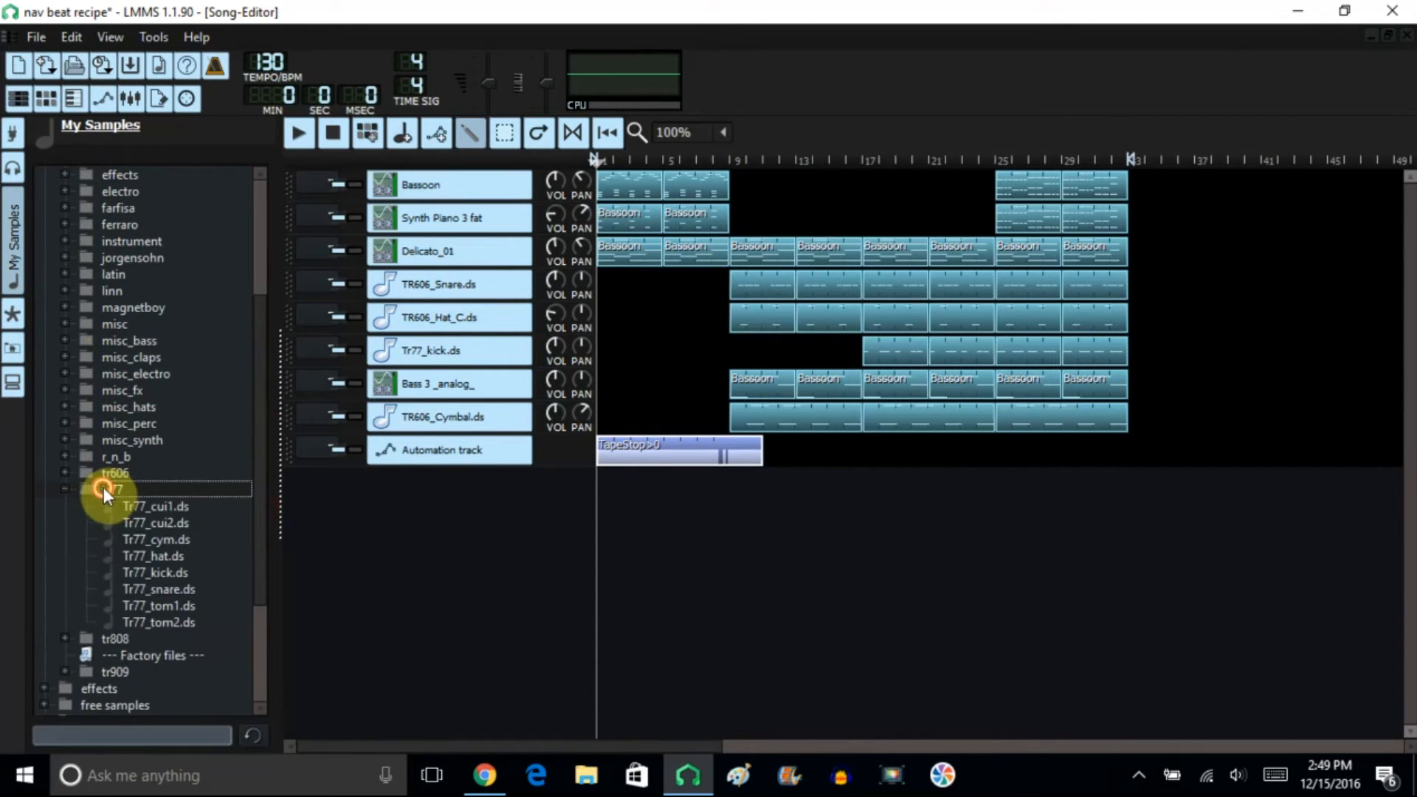
{"action": "left_click", "coordinate": [149, 573]}
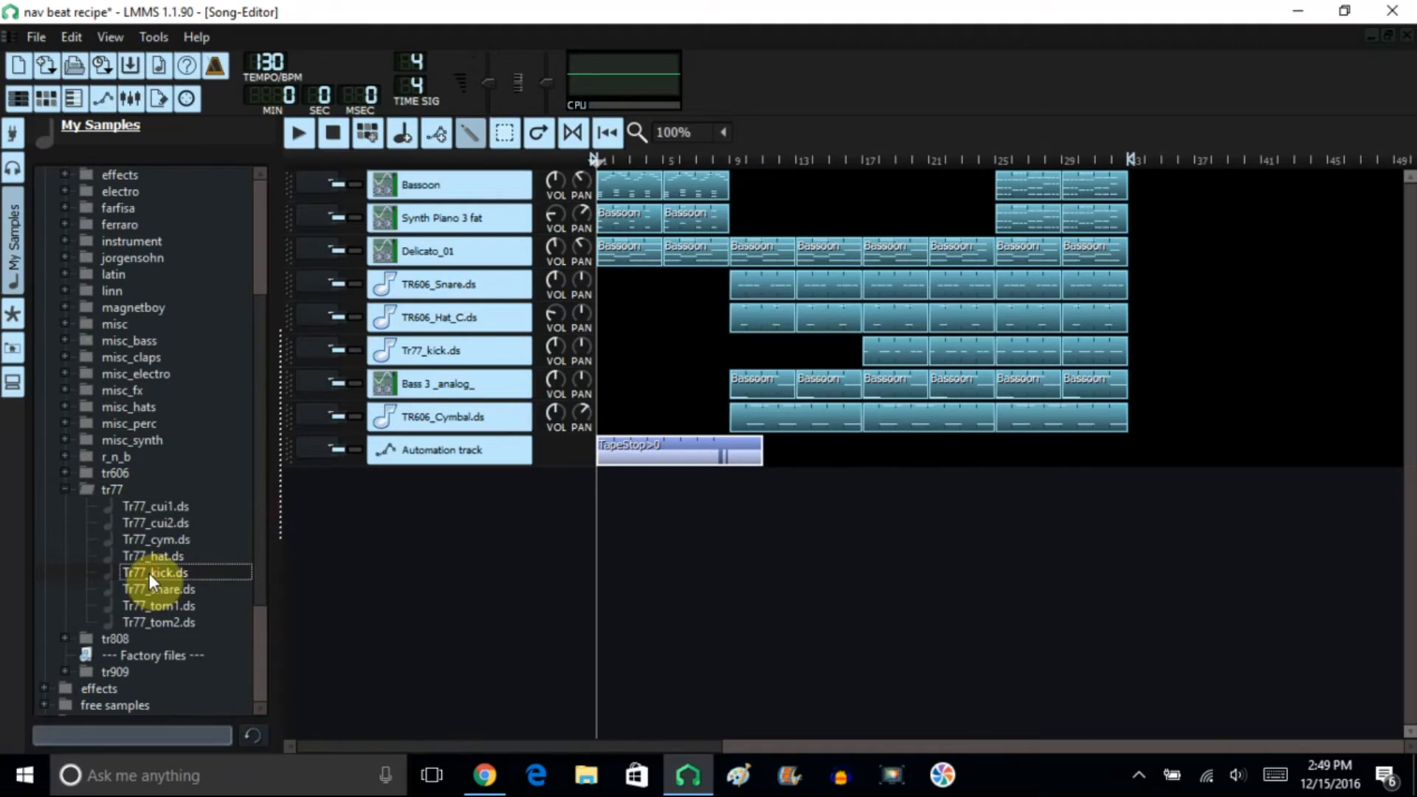
- Expand the tr606 sample folder and audition the TR606_Cymbal.ds, TR606_Hat_C.ds and TR606_Snare.ds samples
{"action": "left_click", "coordinate": [117, 473]}
{"action": "left_click", "coordinate": [187, 490]}
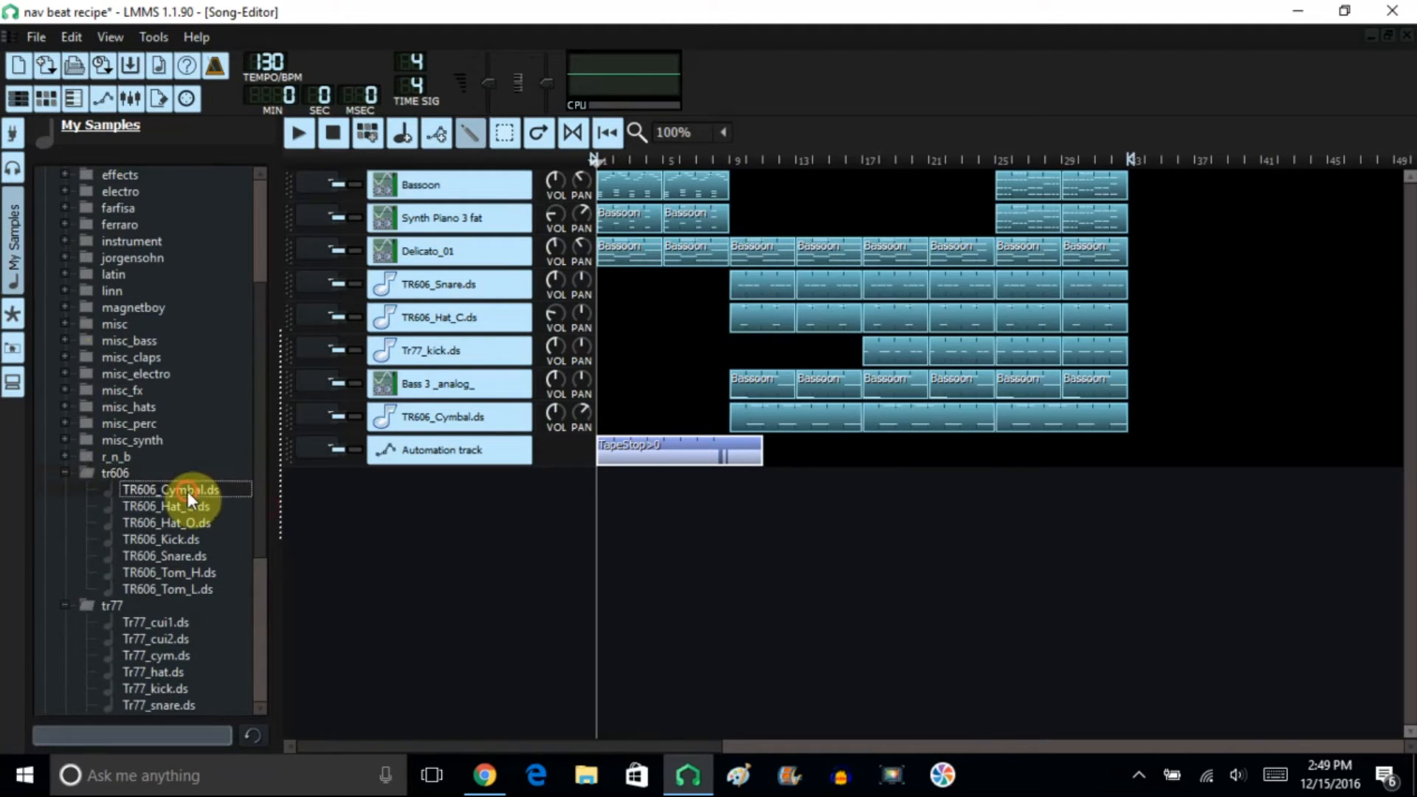
{"action": "left_click", "coordinate": [184, 510]}
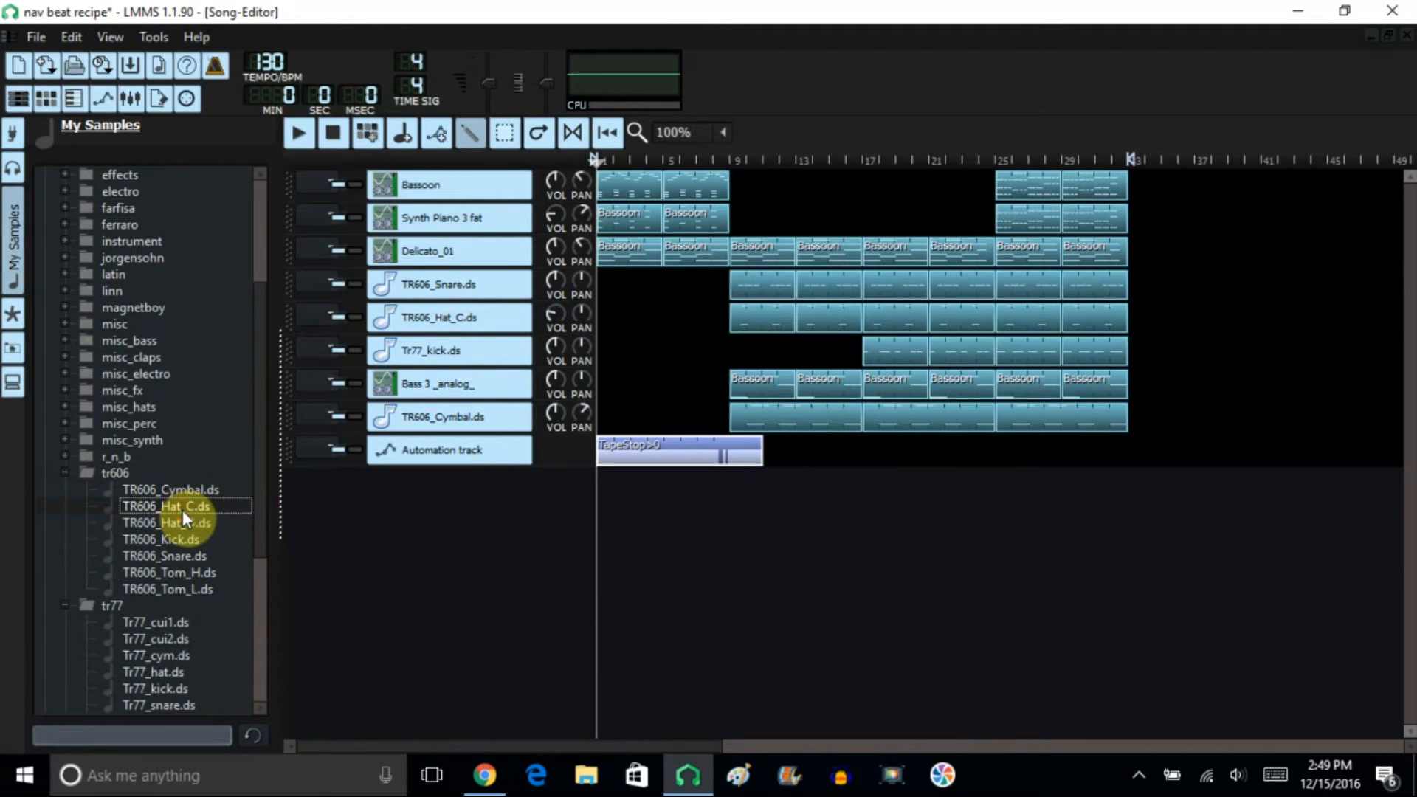
{"action": "left_click", "coordinate": [176, 558]}
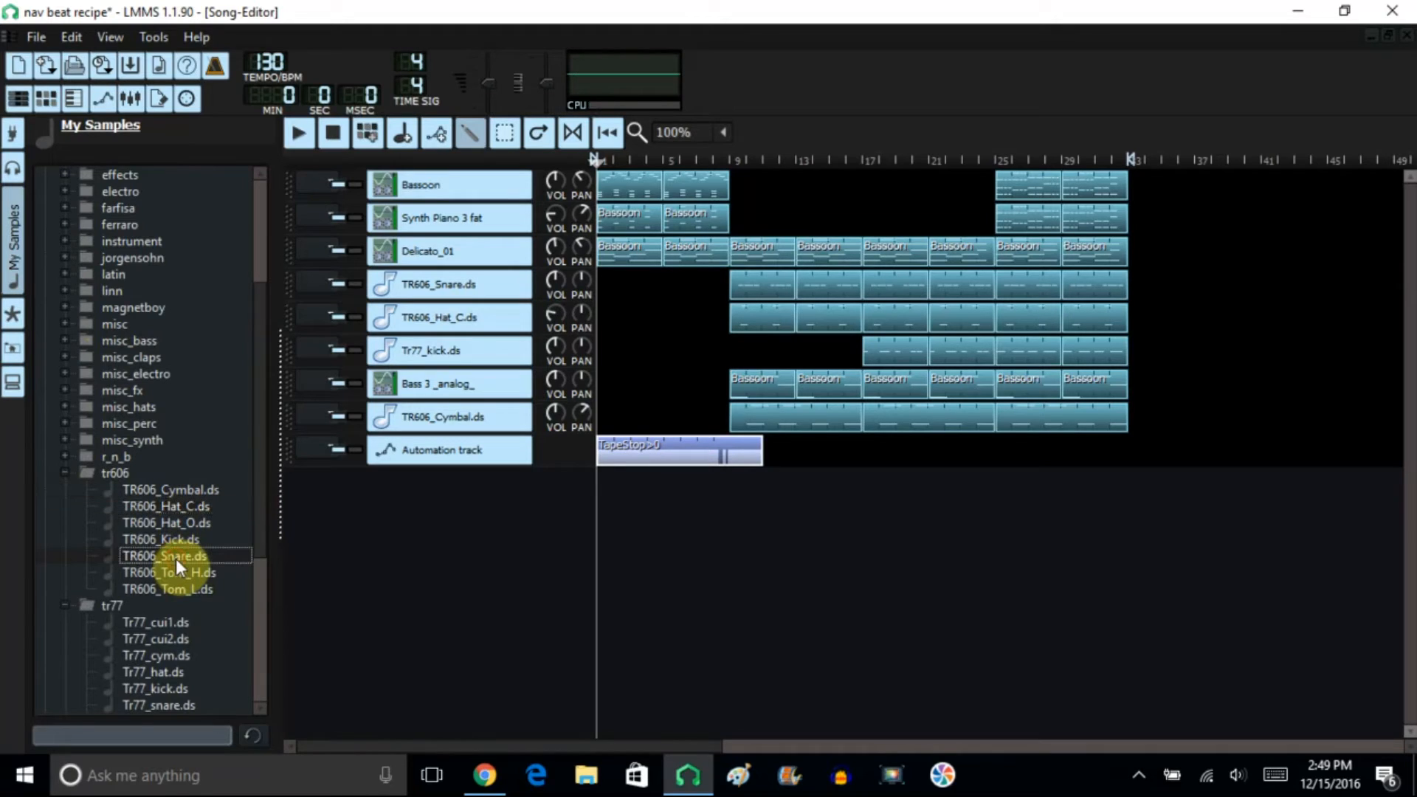
{"action": "left_click_drag", "start_coordinate": [176, 558], "coordinate": [564, 215]}
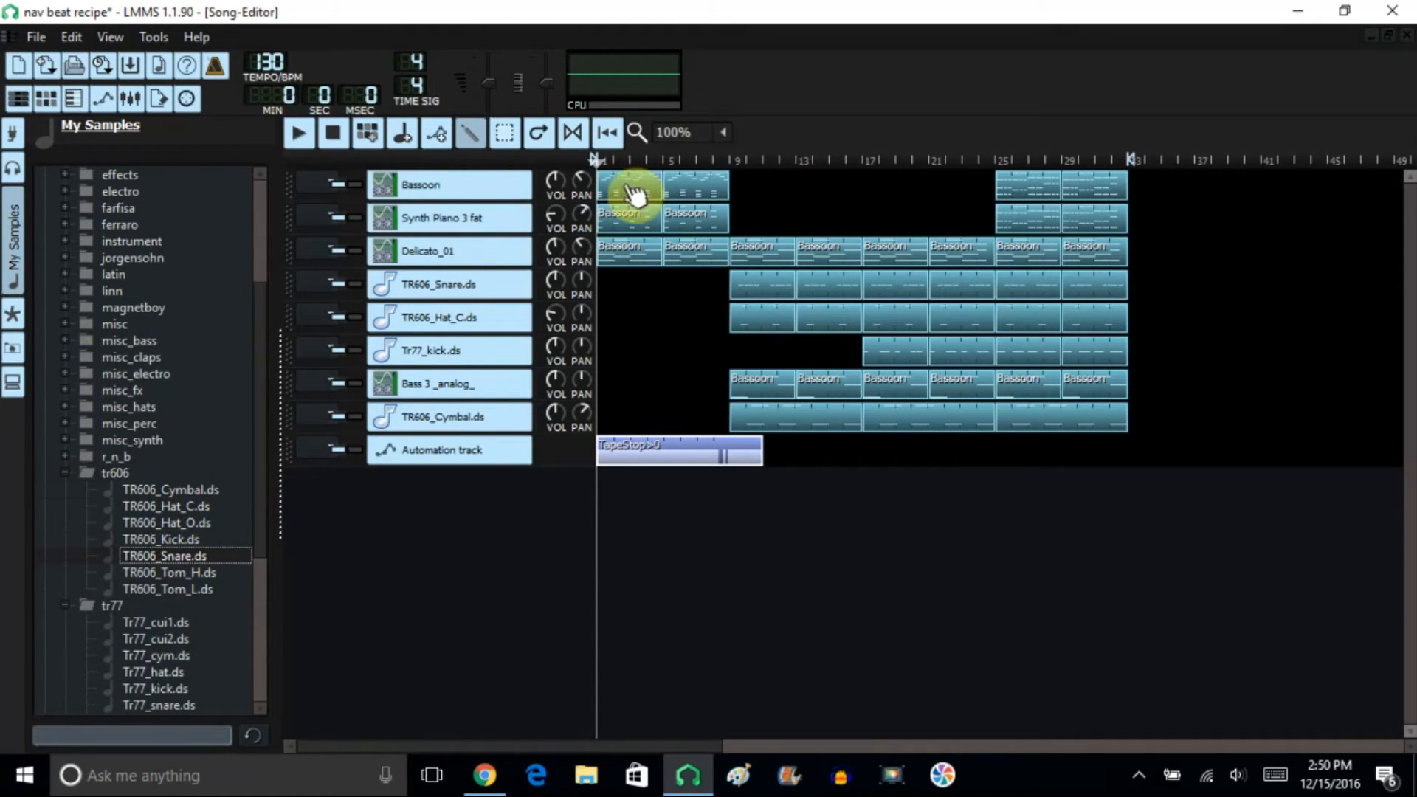
- Open the first Bassoon pattern in the Piano-Roll and widen the window to show all four bars of notes
{"action": "double_click", "coordinate": [627, 188]}
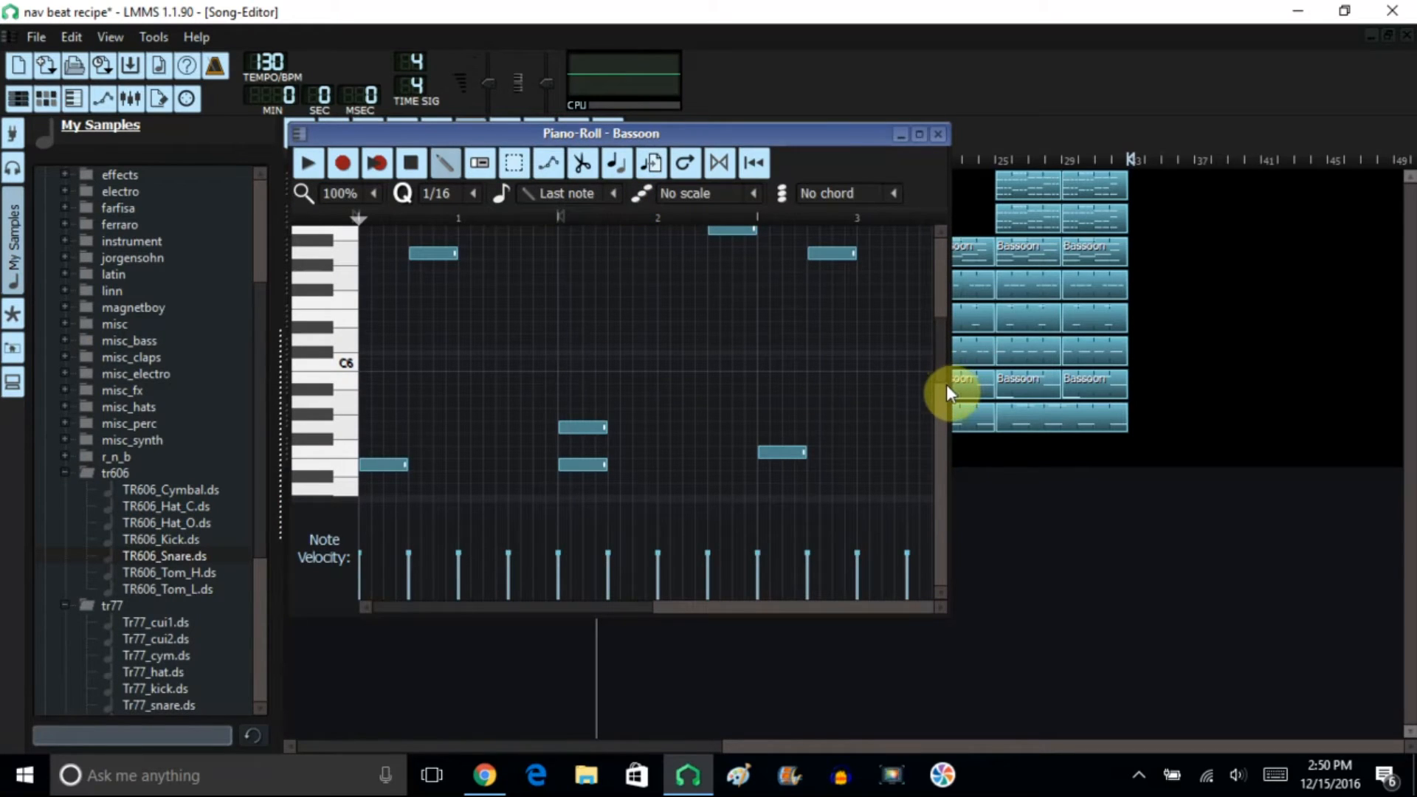
{"action": "left_click_drag", "start_coordinate": [949, 396], "coordinate": [1255, 401]}
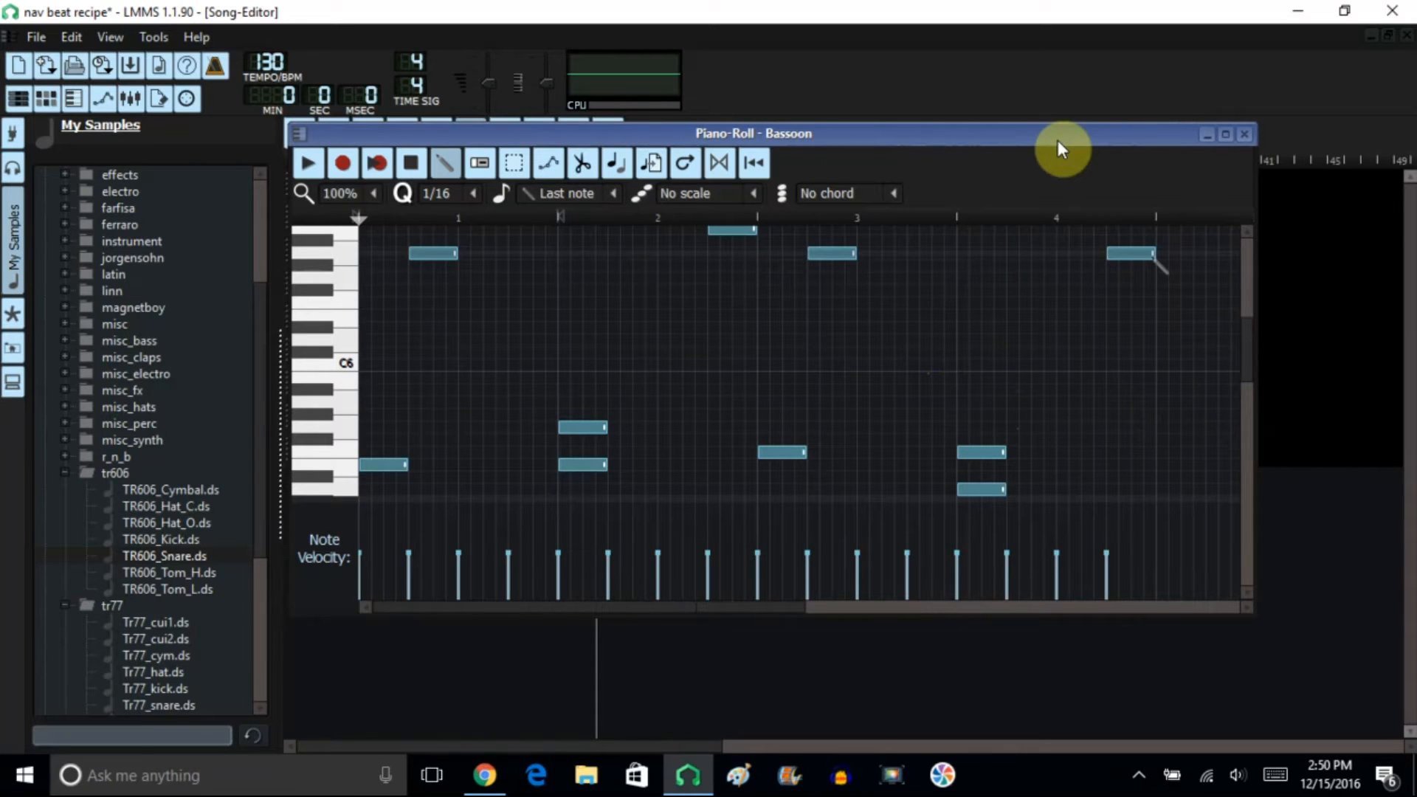
{"action": "left_click_drag", "start_coordinate": [1248, 354], "coordinate": [1244, 313]}
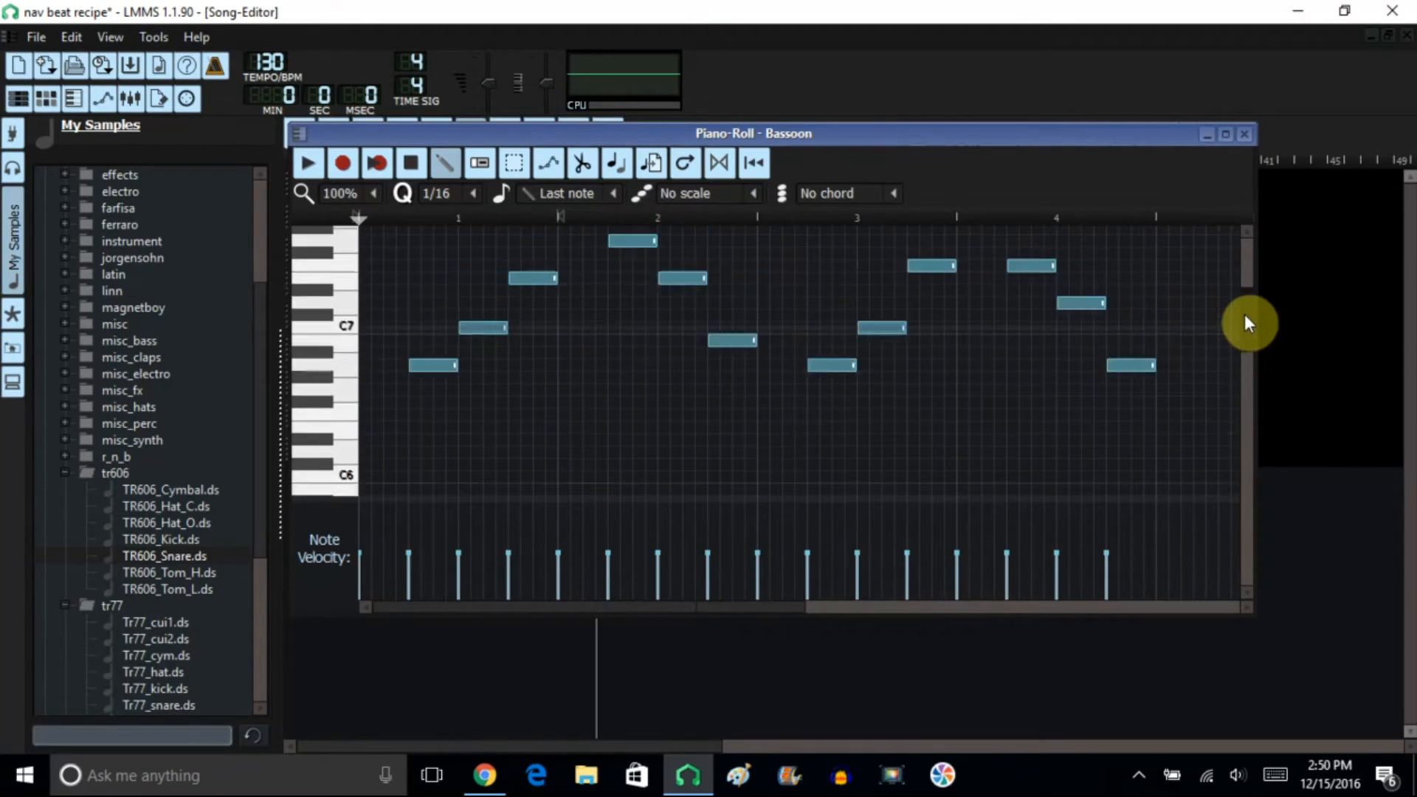
- Move the high melody notes in bars 1 and 2 down two octaves among the C5 chords, and return to draw mode
{"action": "left_click", "coordinate": [514, 163]}
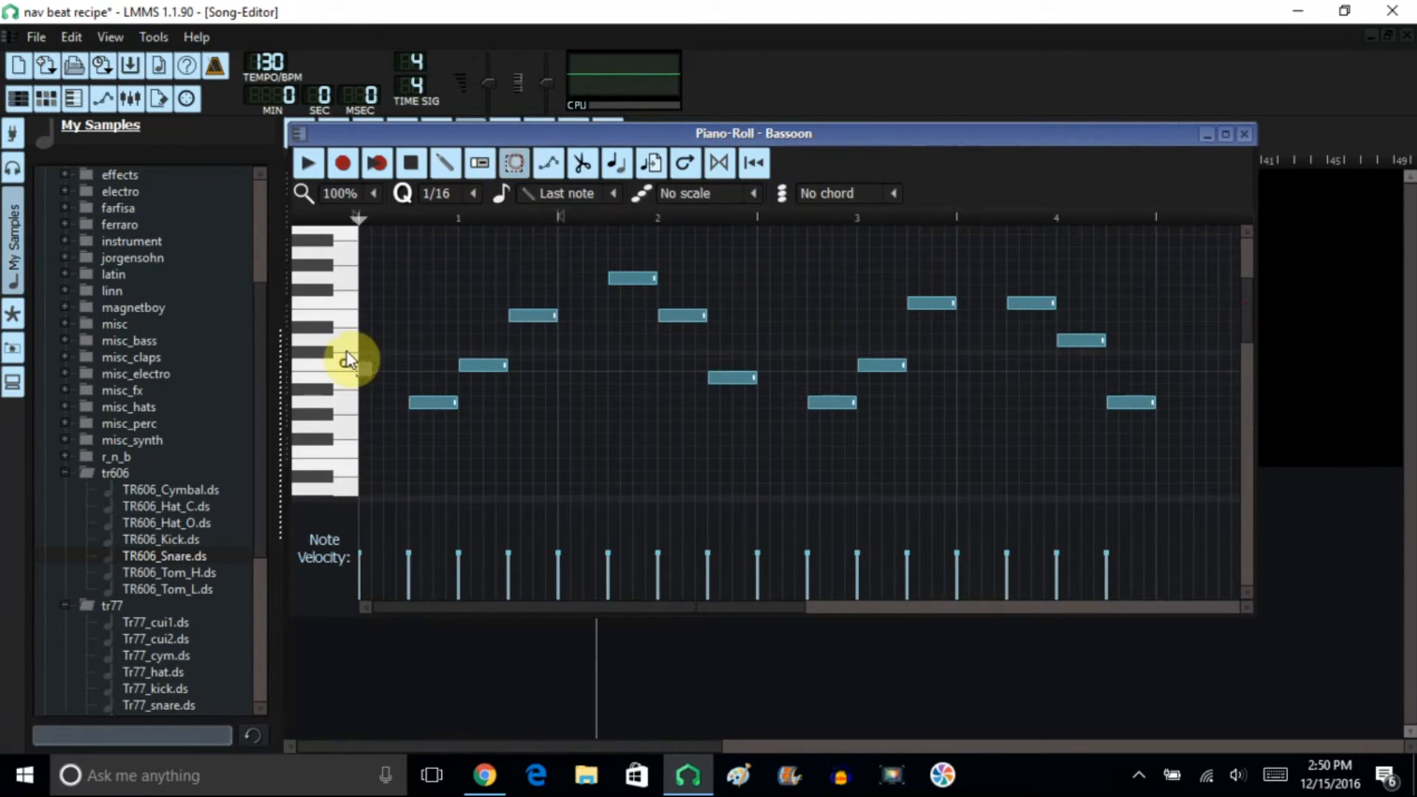
{"action": "left_click_drag", "start_coordinate": [418, 220], "coordinate": [771, 453]}
{"action": "key", "text": "Delete"}
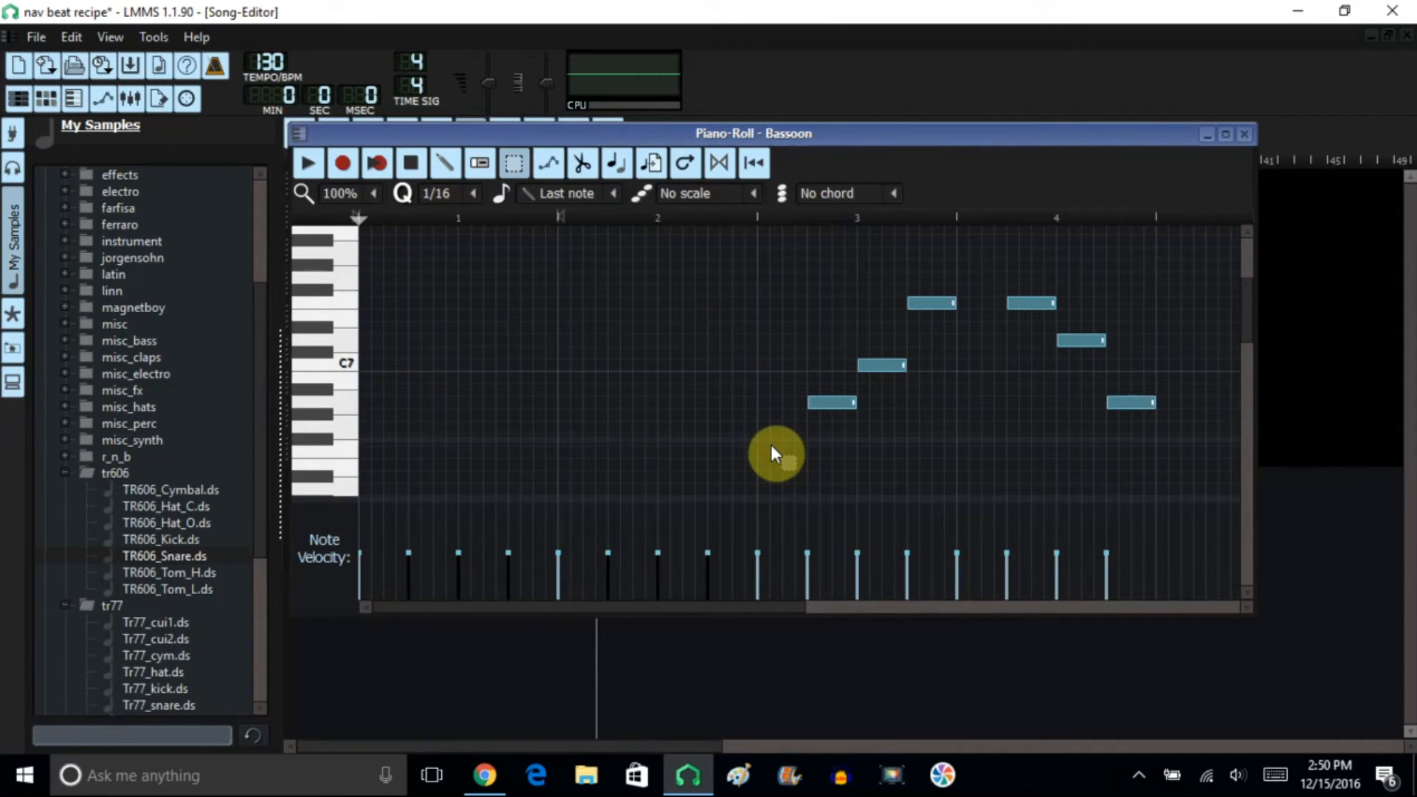
{"action": "left_click_drag", "start_coordinate": [1248, 325], "coordinate": [1252, 397]}
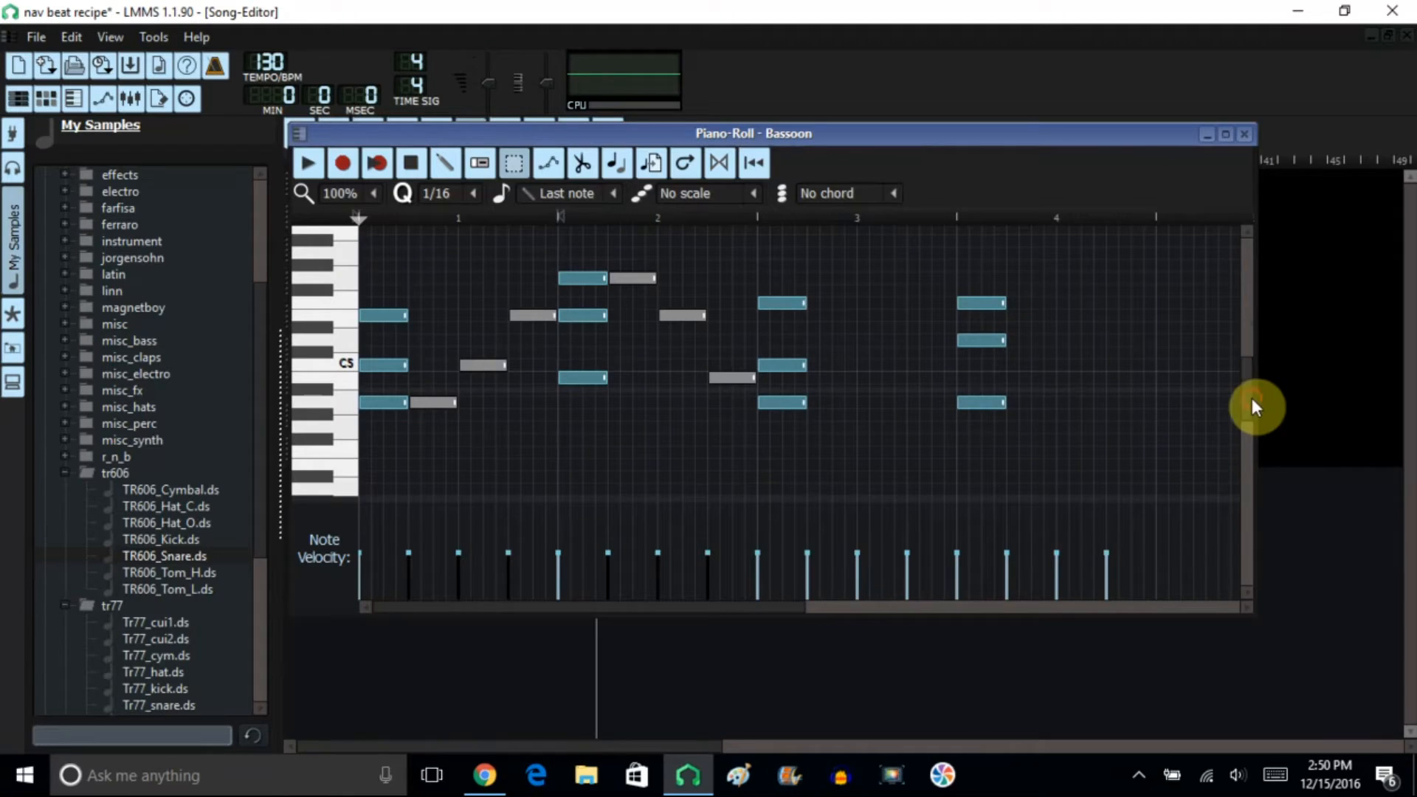
{"action": "left_click", "coordinate": [440, 158]}
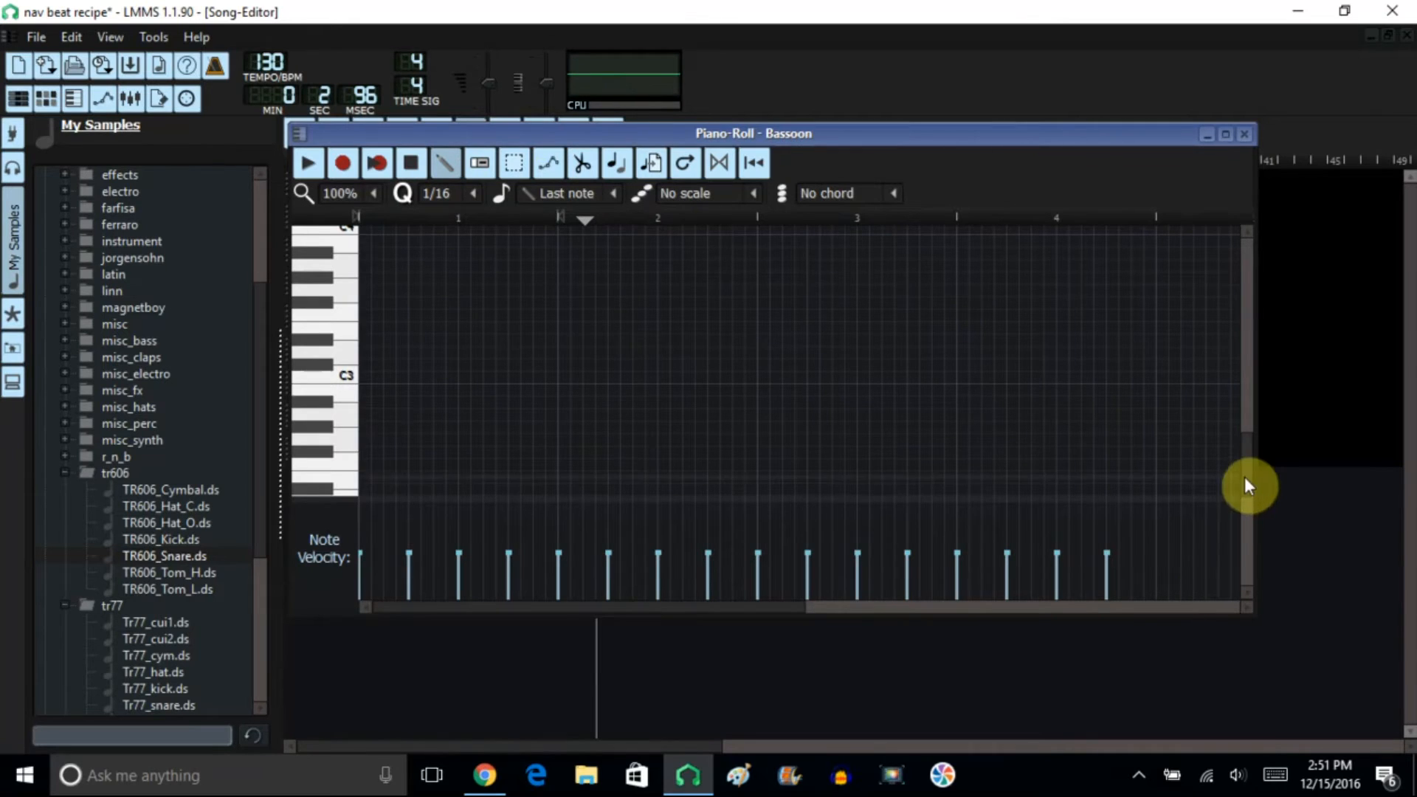
- Move the lowered melody notes in bars 1 and 2 back up two octaves, and close the Piano-Roll
{"action": "left_click_drag", "start_coordinate": [1248, 485], "coordinate": [1253, 393]}
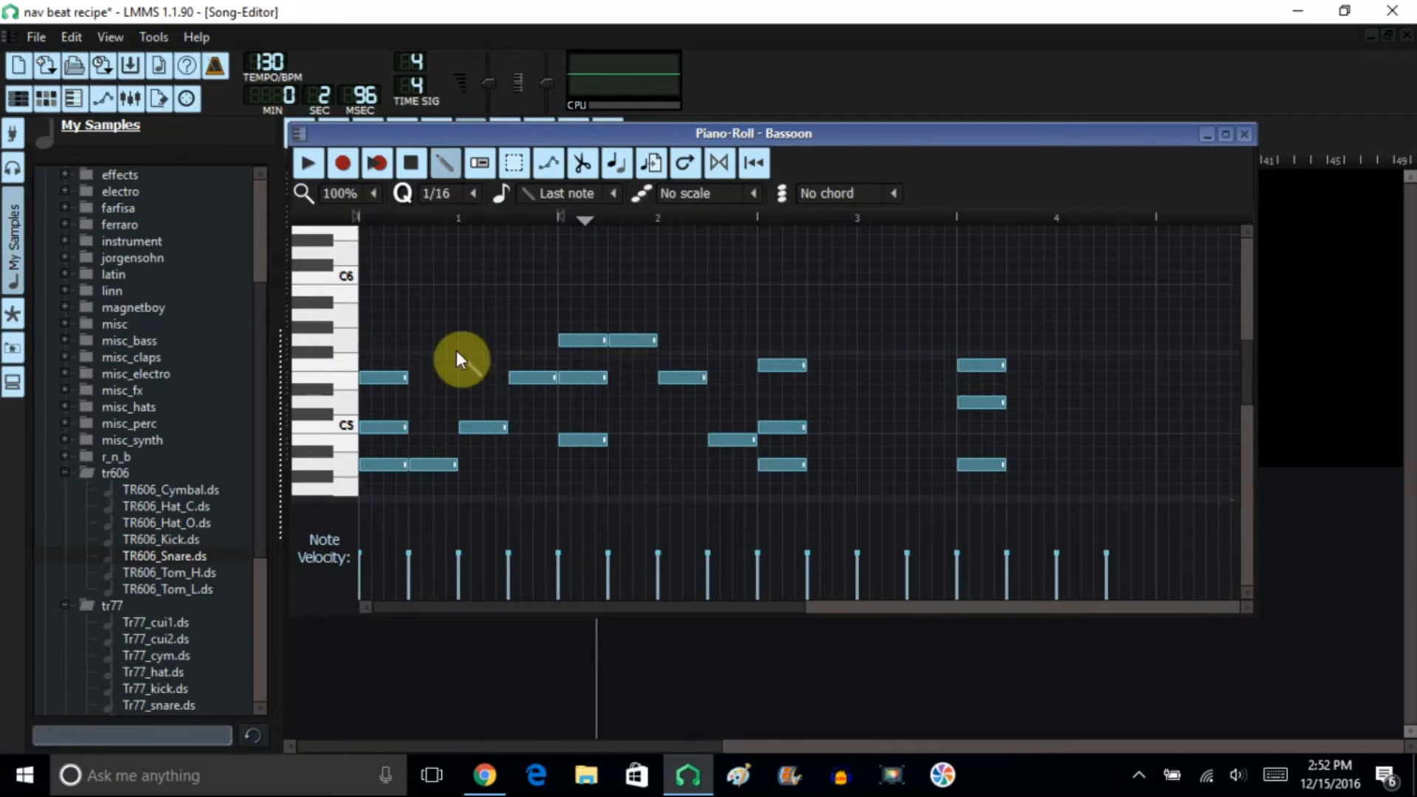
{"action": "left_click", "coordinate": [516, 163]}
{"action": "left_click_drag", "start_coordinate": [425, 362], "coordinate": [530, 472]}
{"action": "key", "text": "ctrl+Up"}
{"action": "key", "text": "ctrl+Up"}
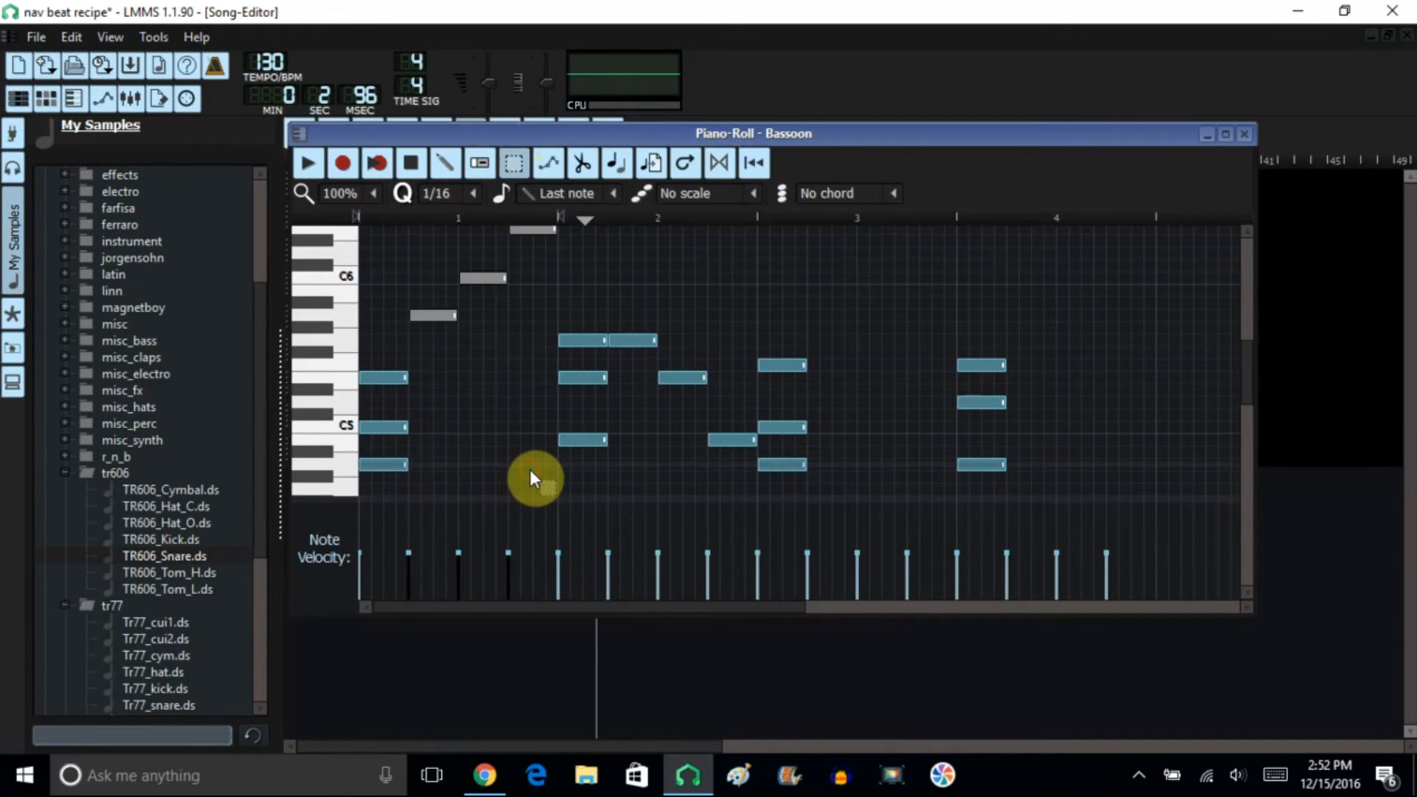
{"action": "left_click_drag", "start_coordinate": [632, 319], "coordinate": [750, 480]}
{"action": "key", "text": "ctrl+Up"}
{"action": "key", "text": "ctrl+Up"}
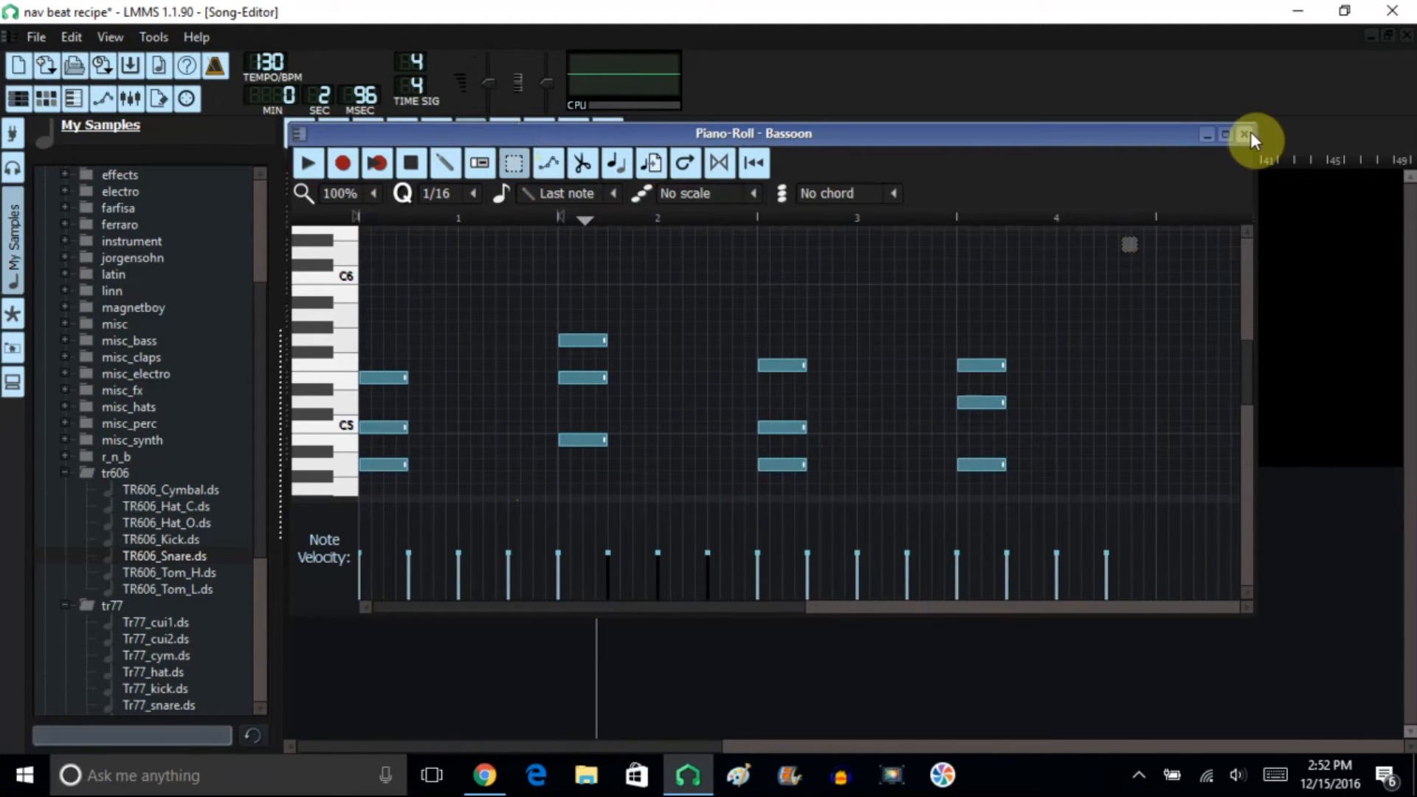
{"action": "left_click", "coordinate": [1247, 134]}
- Open the first Bassoon pattern, play it to hear the melody and chords, stop playback and close the Piano-Roll
{"action": "double_click", "coordinate": [632, 182]}
{"action": "left_click", "coordinate": [308, 163]}
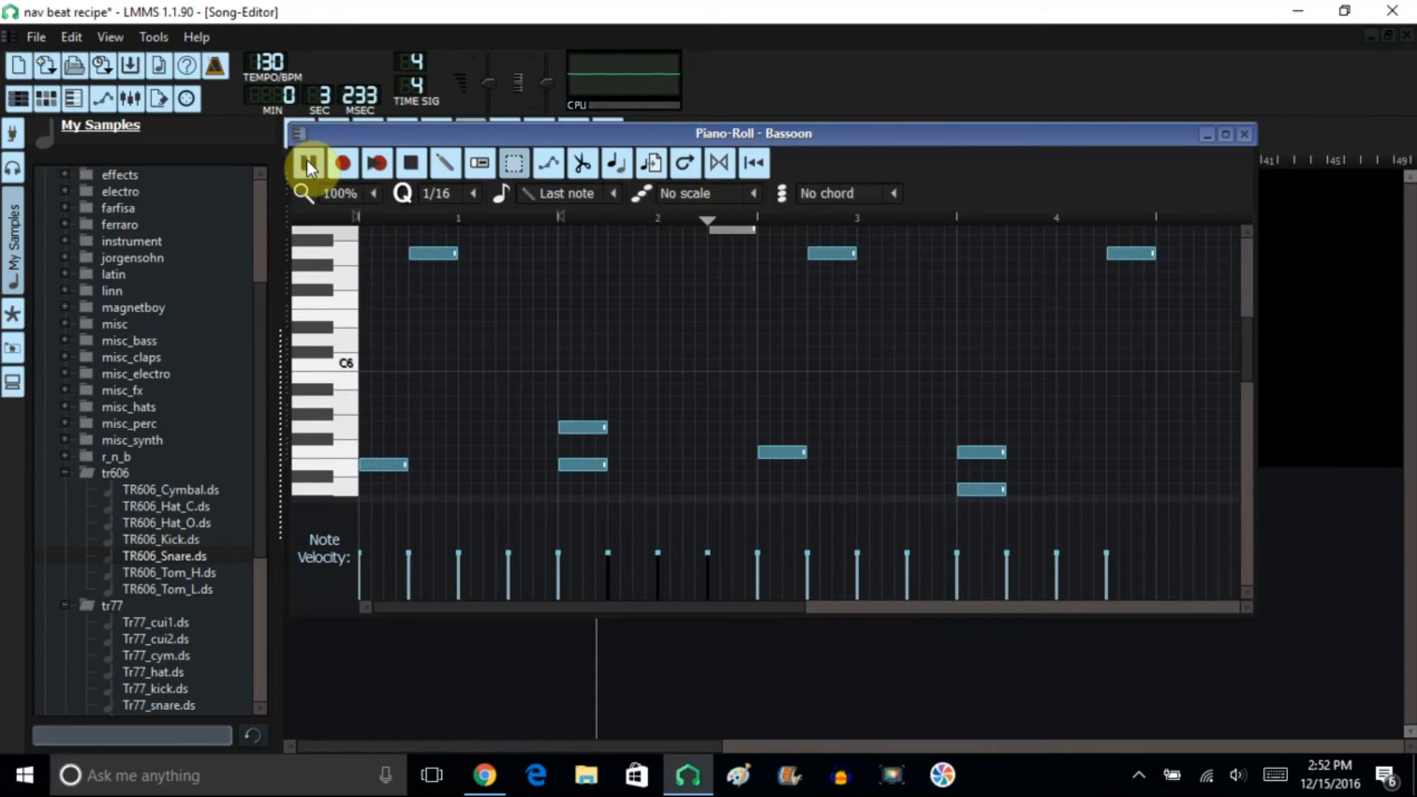
{"action": "left_click", "coordinate": [411, 162]}
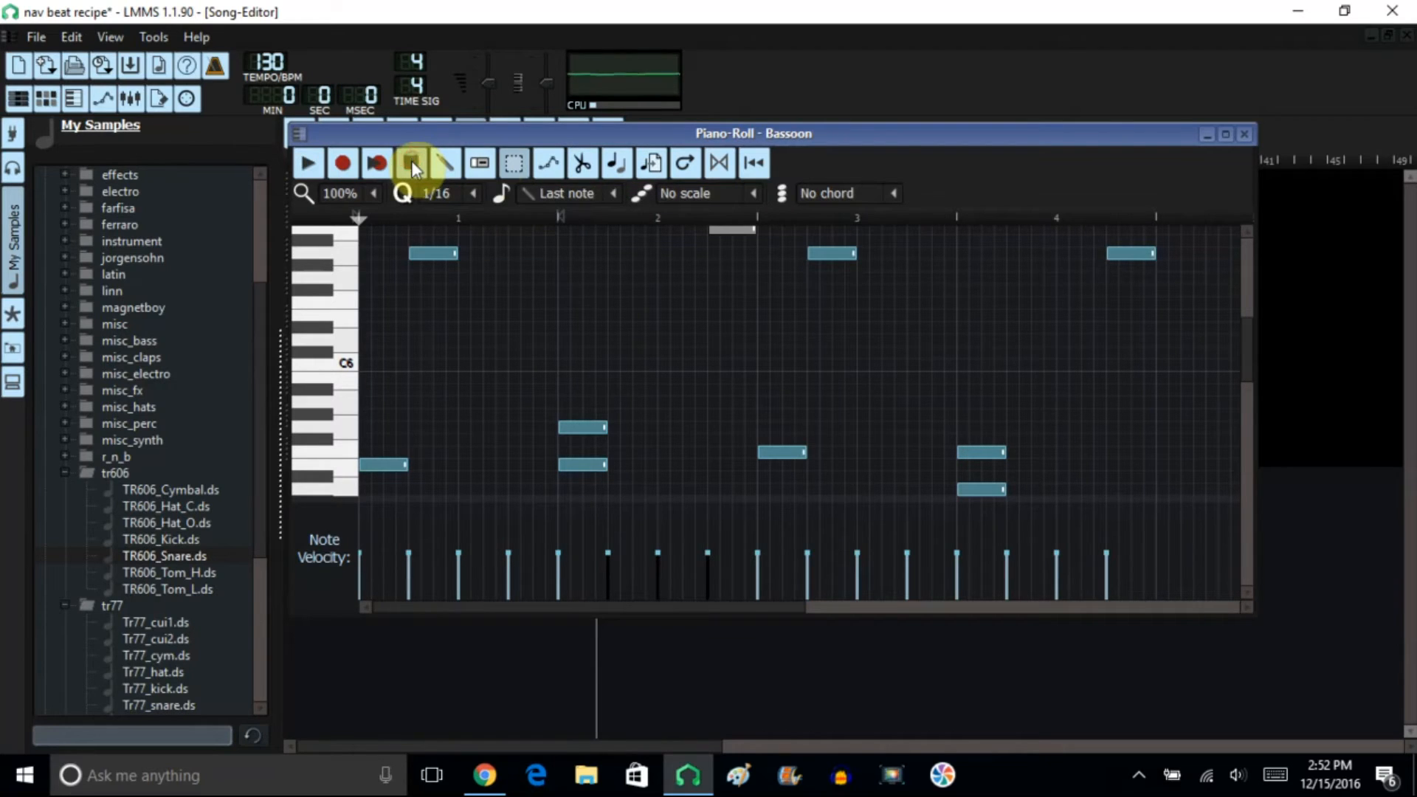
{"action": "left_click", "coordinate": [1244, 135]}
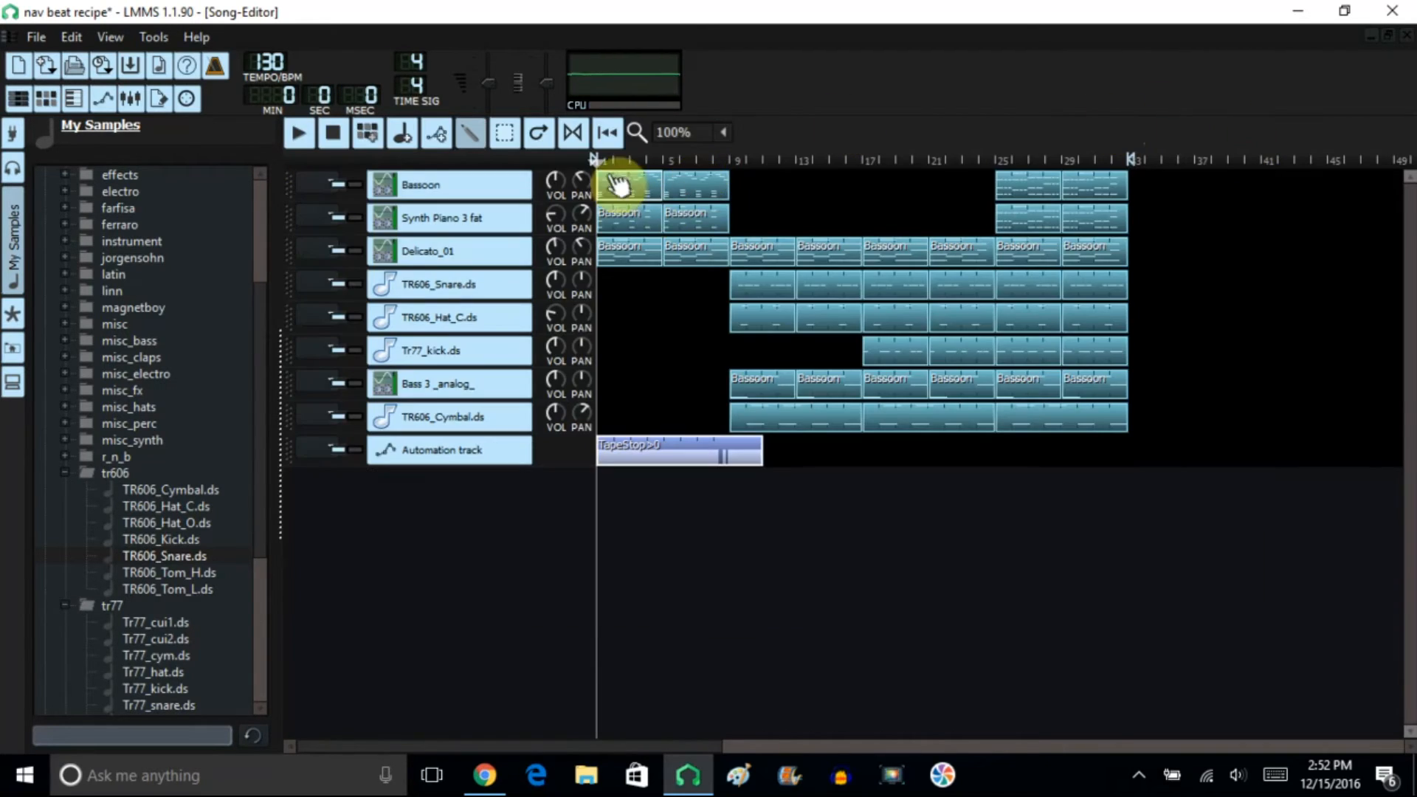
- Open the first Synth Piano 3 fat pattern, play its short chords, stop playback and close the Piano-Roll
{"action": "double_click", "coordinate": [622, 220]}
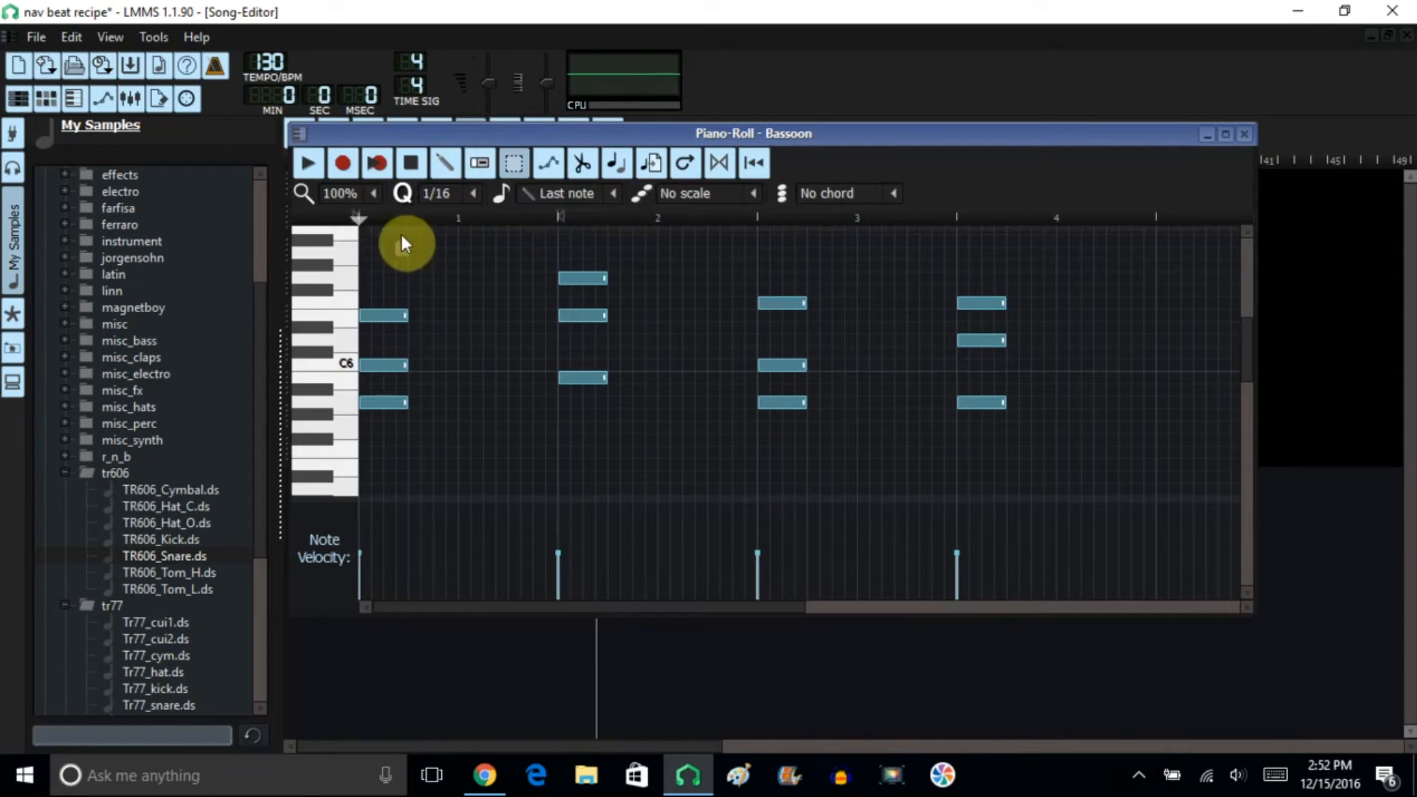
{"action": "left_click", "coordinate": [308, 162]}
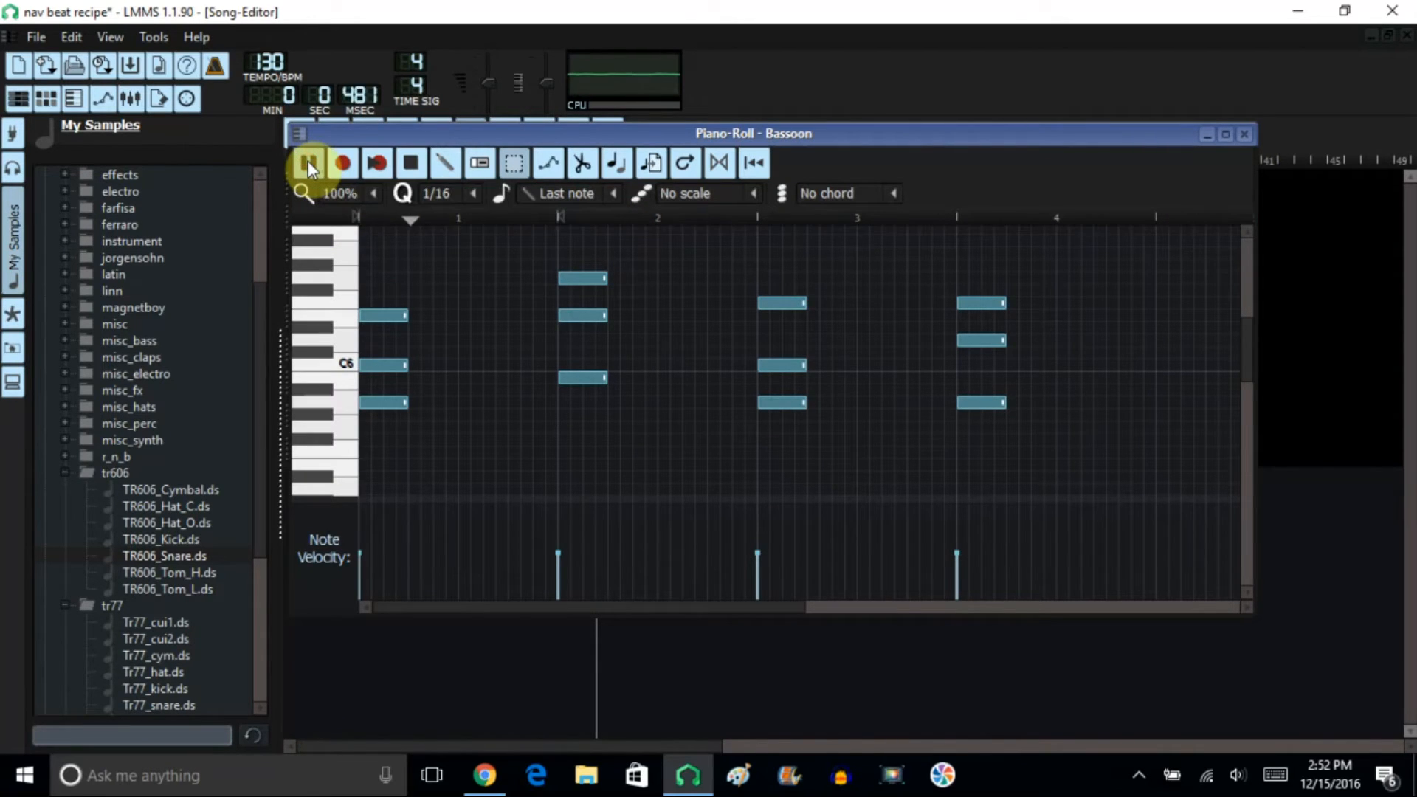
{"action": "left_click", "coordinate": [407, 164]}
{"action": "left_click", "coordinate": [1244, 134]}
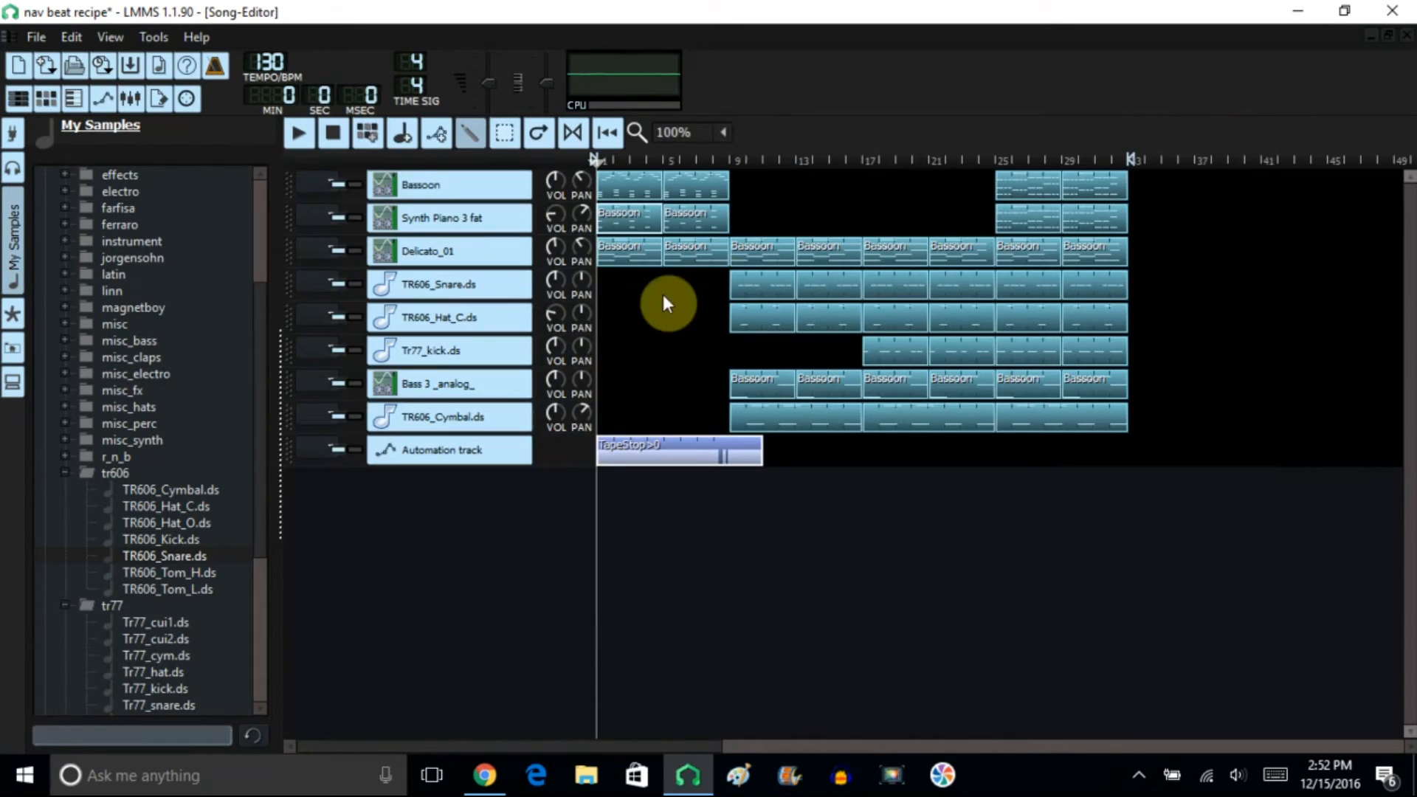
- Open the first Delicato_01 pattern, play its sustained chords, stop playback and close the Piano-Roll
{"action": "double_click", "coordinate": [629, 249]}
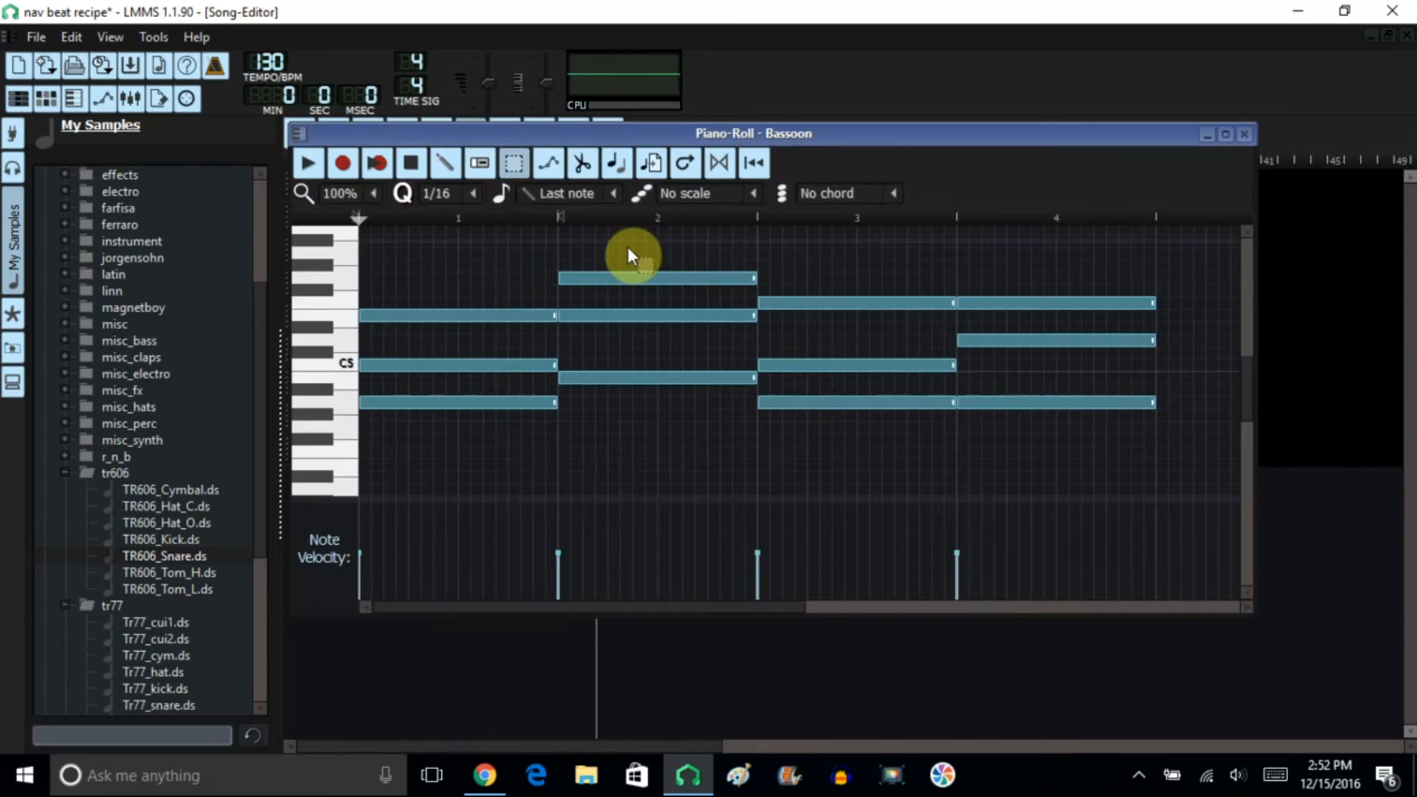
{"action": "left_click", "coordinate": [308, 164]}
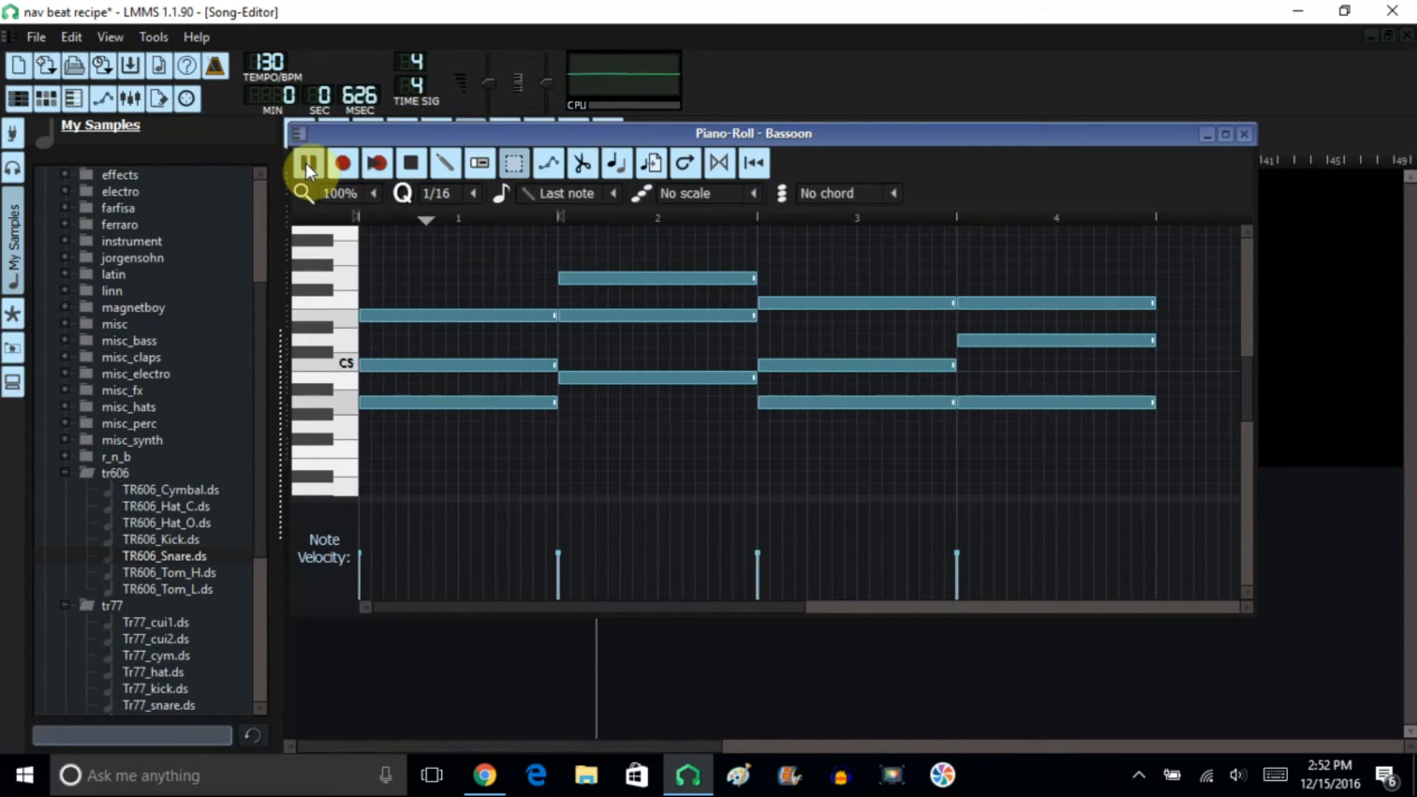
{"action": "left_click", "coordinate": [411, 158]}
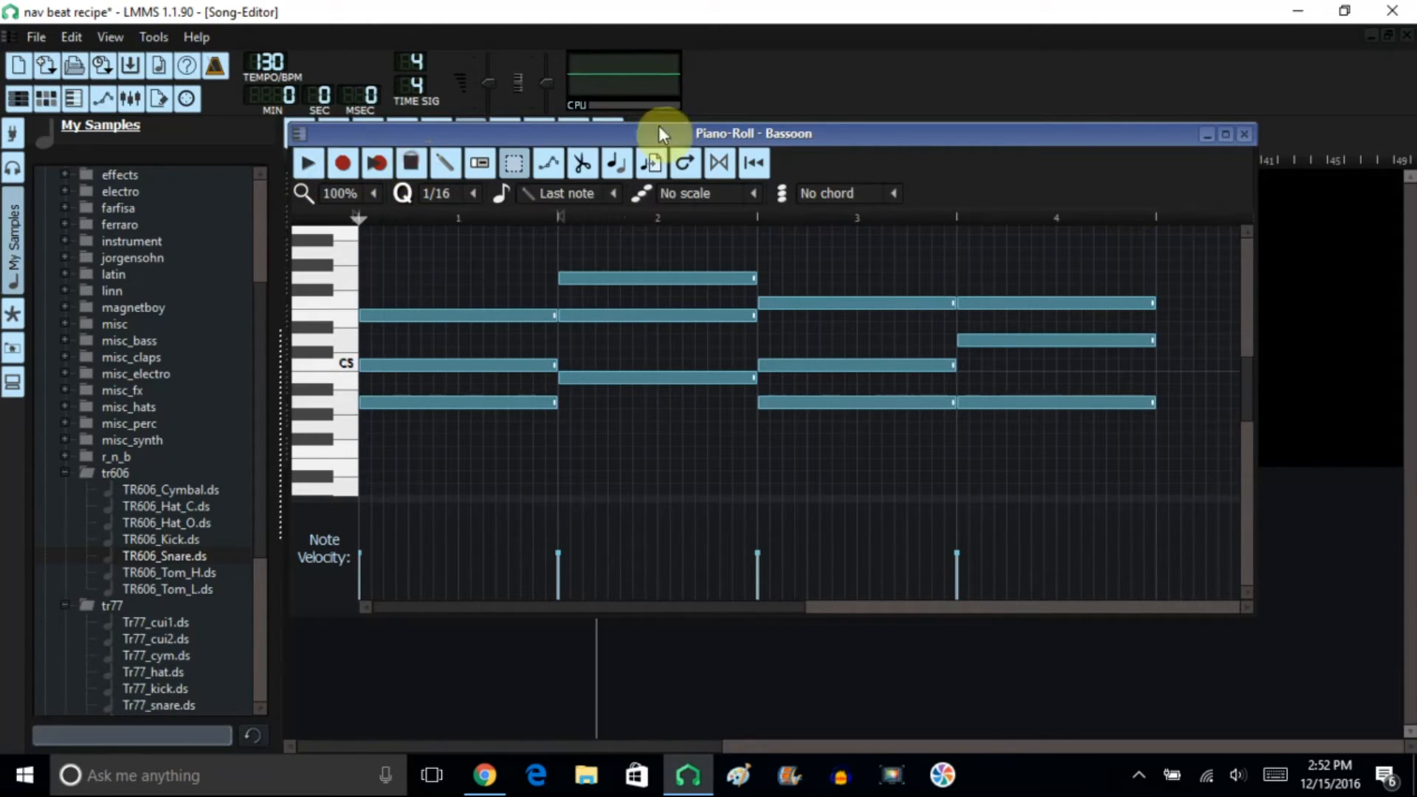
{"action": "left_click", "coordinate": [1244, 135]}
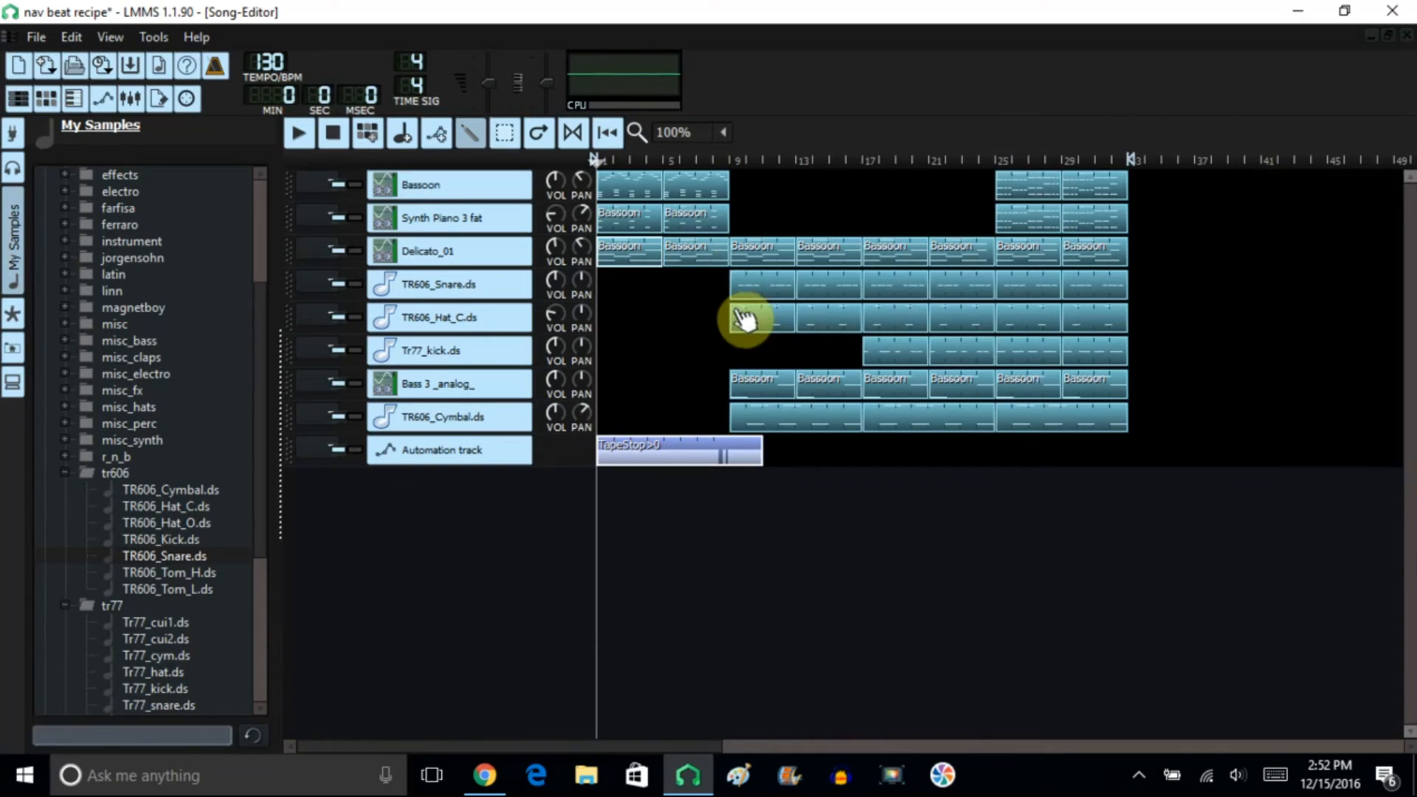
- Examine the notes of the first TR606_Cymbal pattern, close it, and open the first Bass 3 _analog_ pattern
{"action": "double_click", "coordinate": [769, 422]}
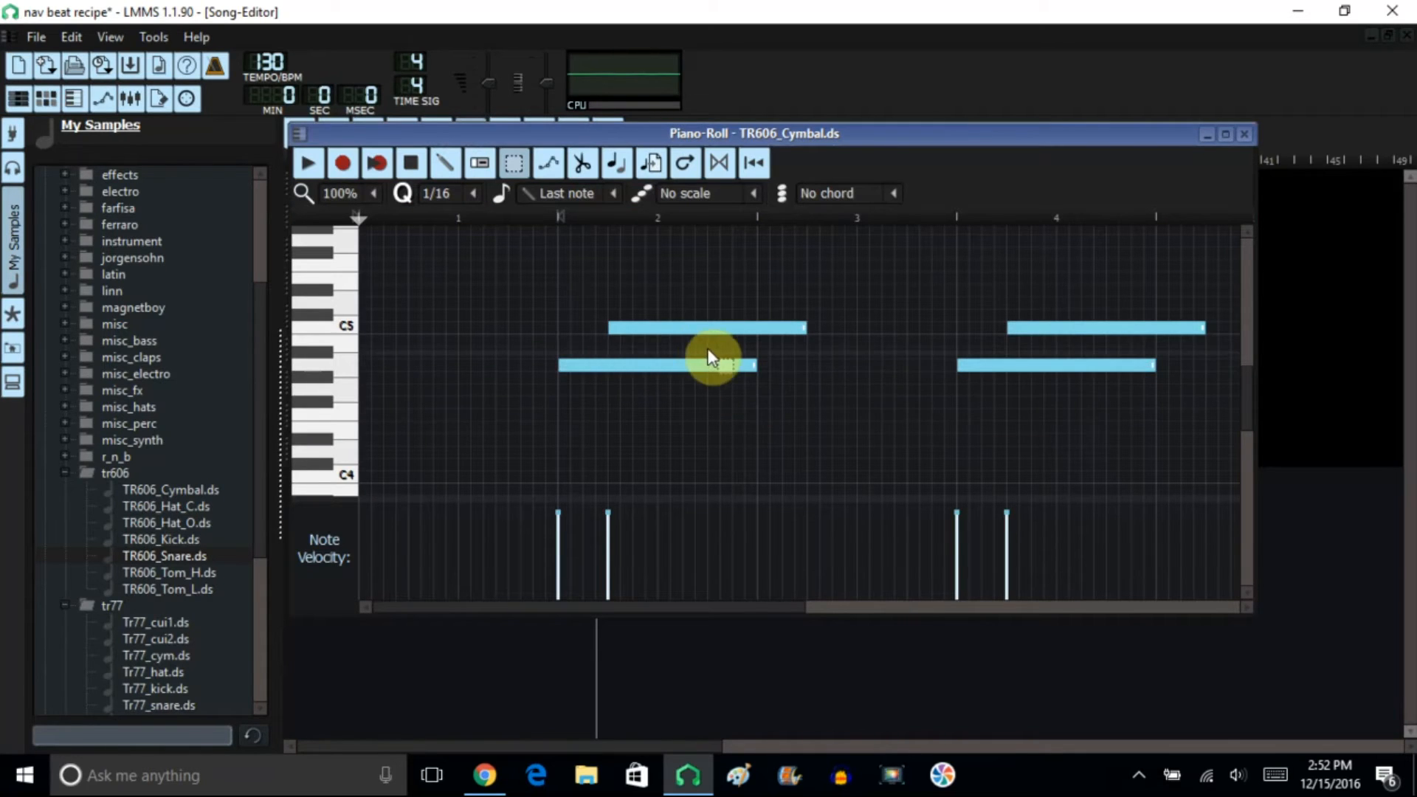
{"action": "left_click", "coordinate": [1244, 134]}
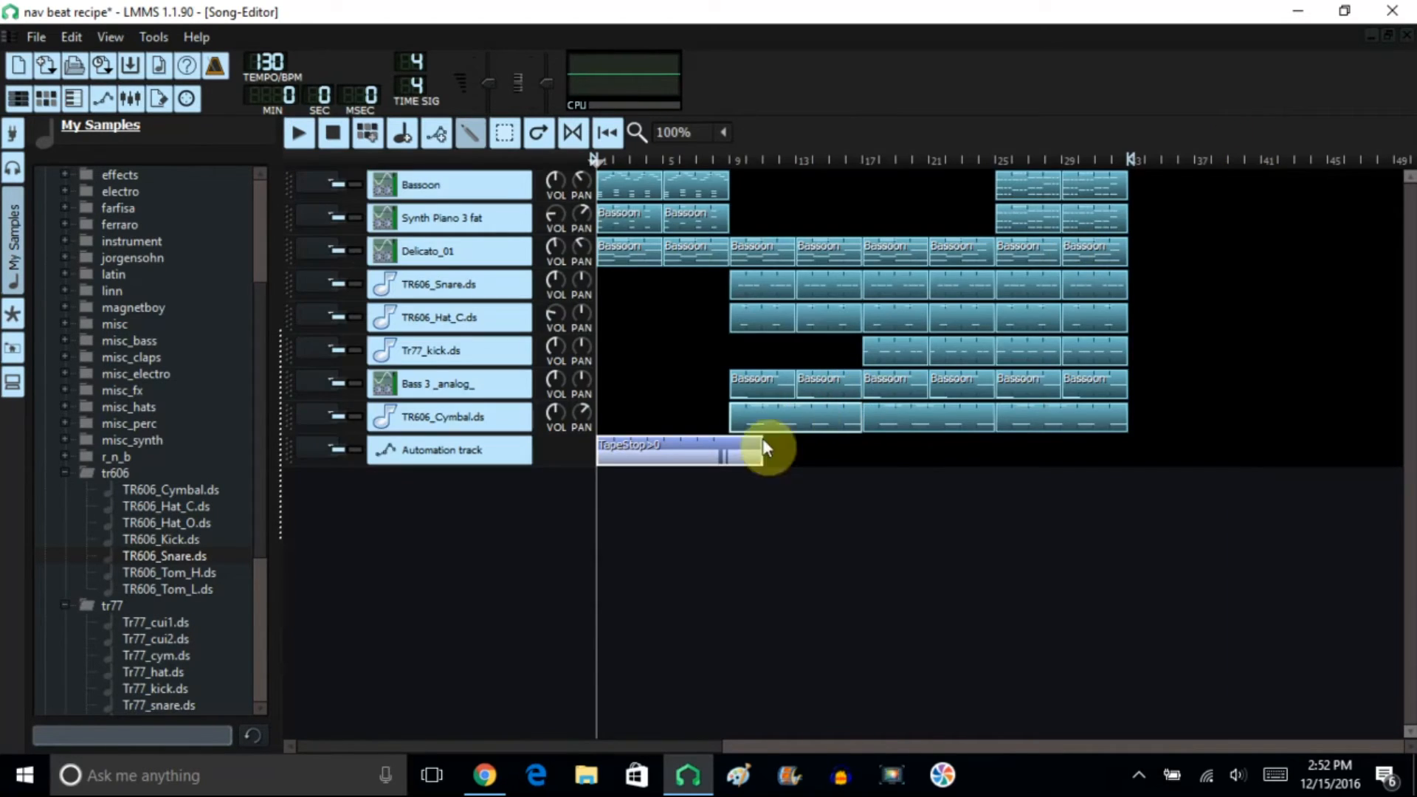
{"action": "double_click", "coordinate": [777, 395]}
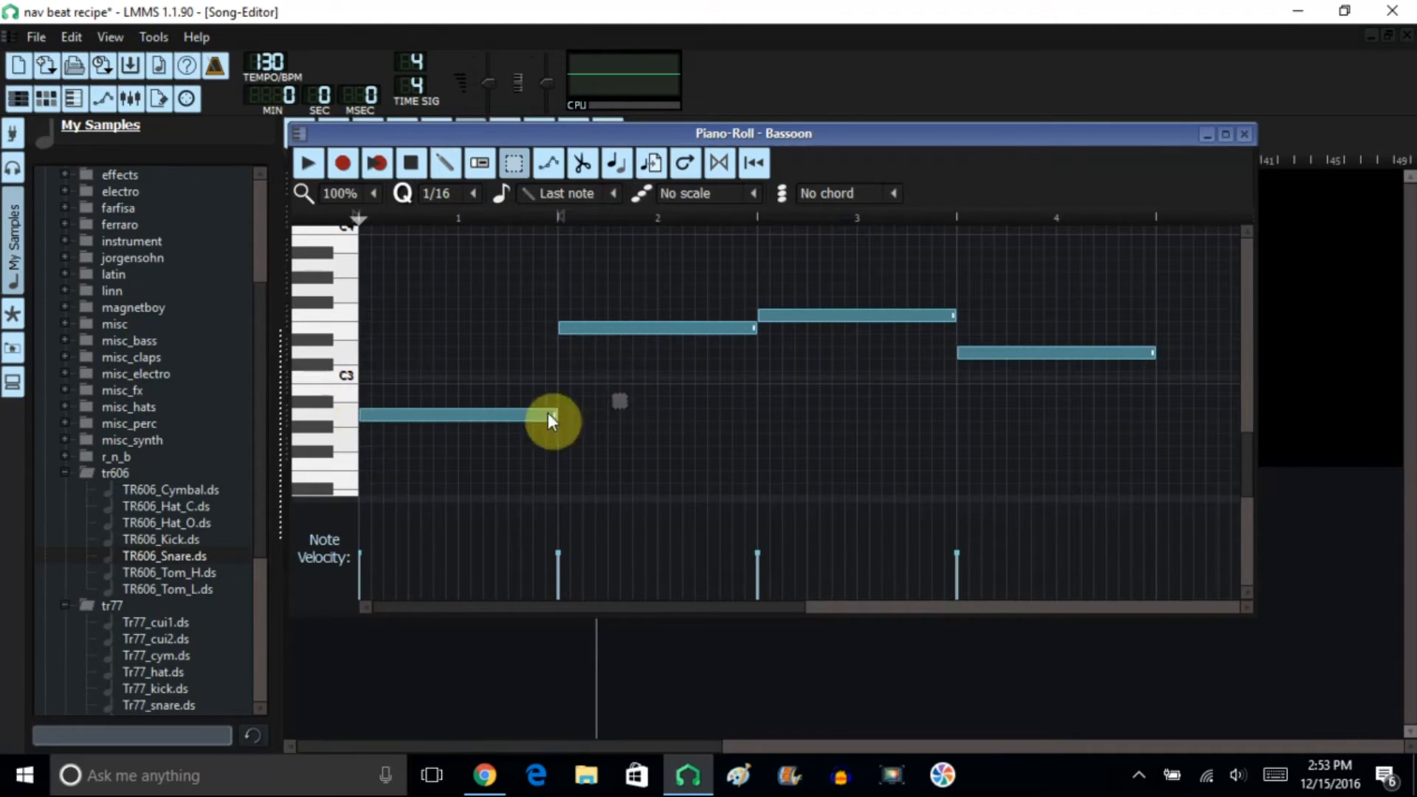
- Switch to drawing mode, sound each of the four long notes in the Bass 3 _analog_ pattern, and close the Piano-Roll
{"action": "left_click", "coordinate": [445, 163]}
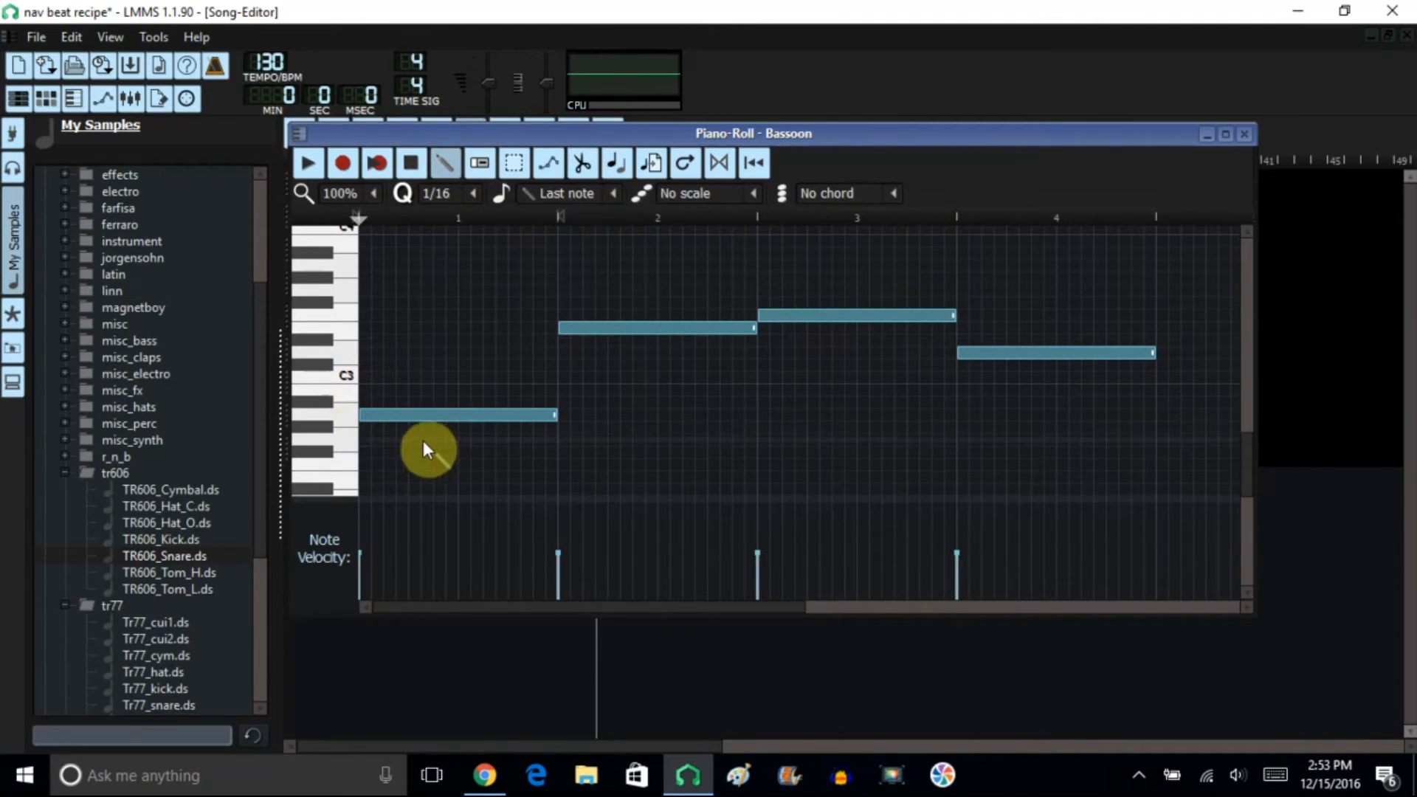
{"action": "left_click", "coordinate": [409, 417]}
{"action": "left_click", "coordinate": [600, 330]}
{"action": "left_click", "coordinate": [791, 315]}
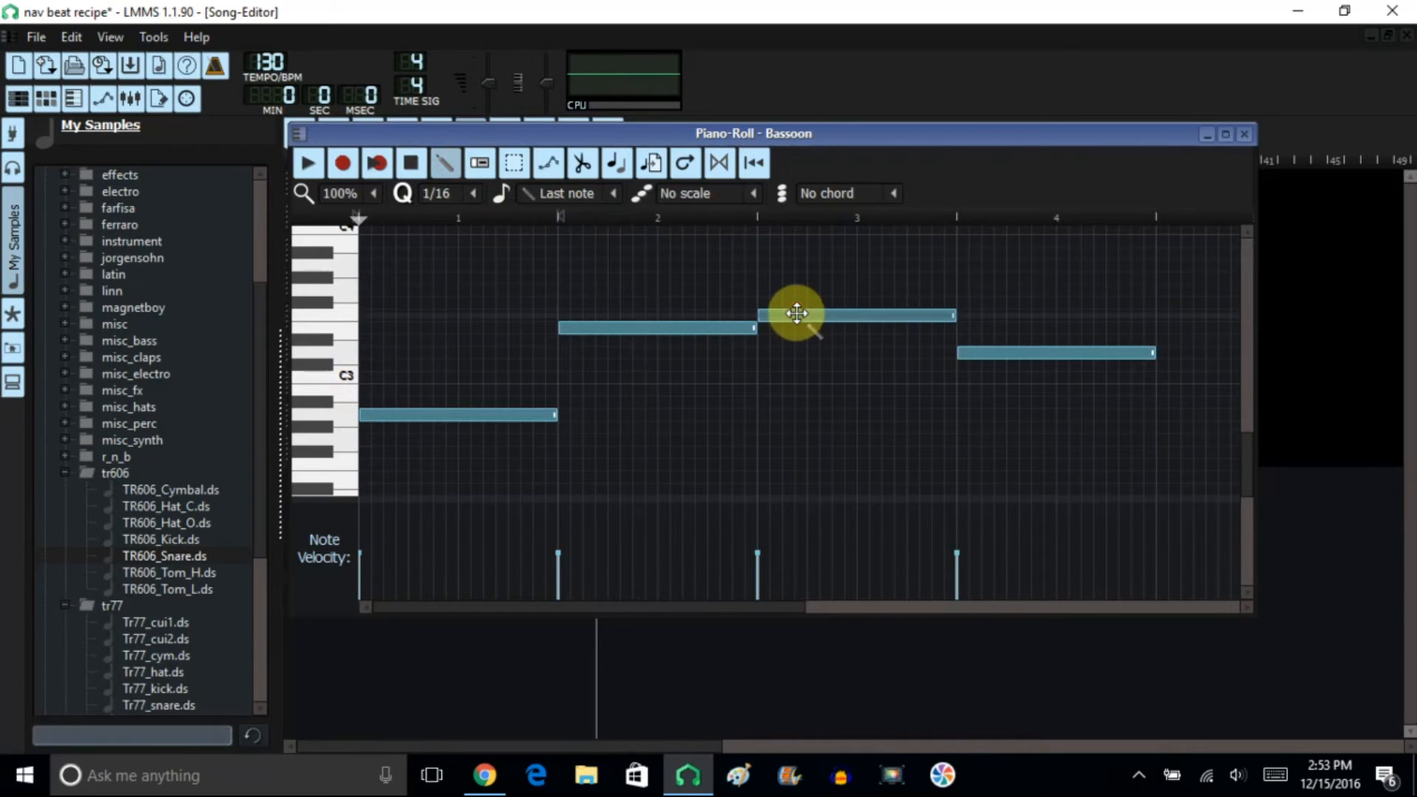
{"action": "left_click", "coordinate": [1006, 348]}
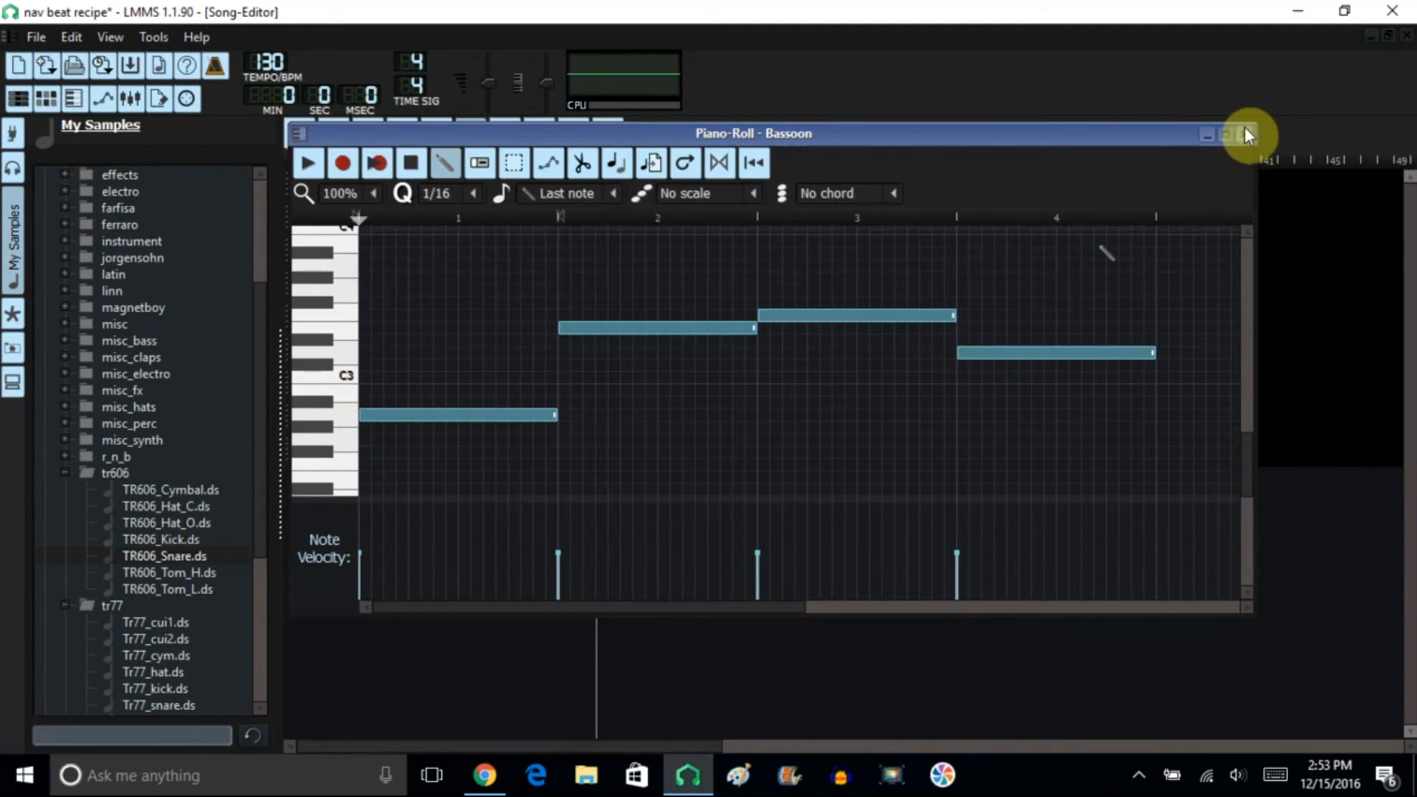
{"action": "left_click", "coordinate": [1245, 134]}
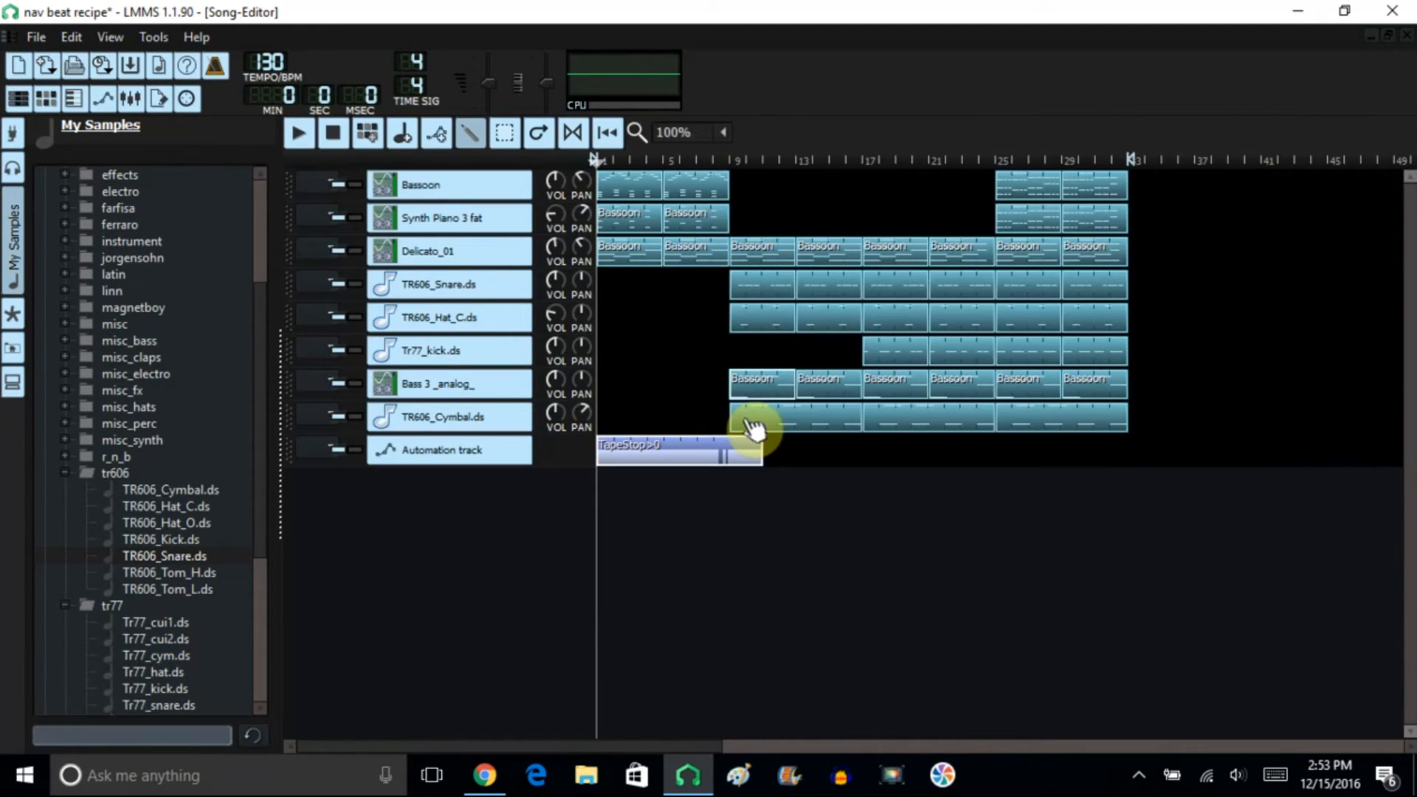
- Open the first TR606_Snare pattern, place and remove trial notes above the C5 hits to illustrate their spacing, and close the Piano-Roll
{"action": "double_click", "coordinate": [760, 297]}
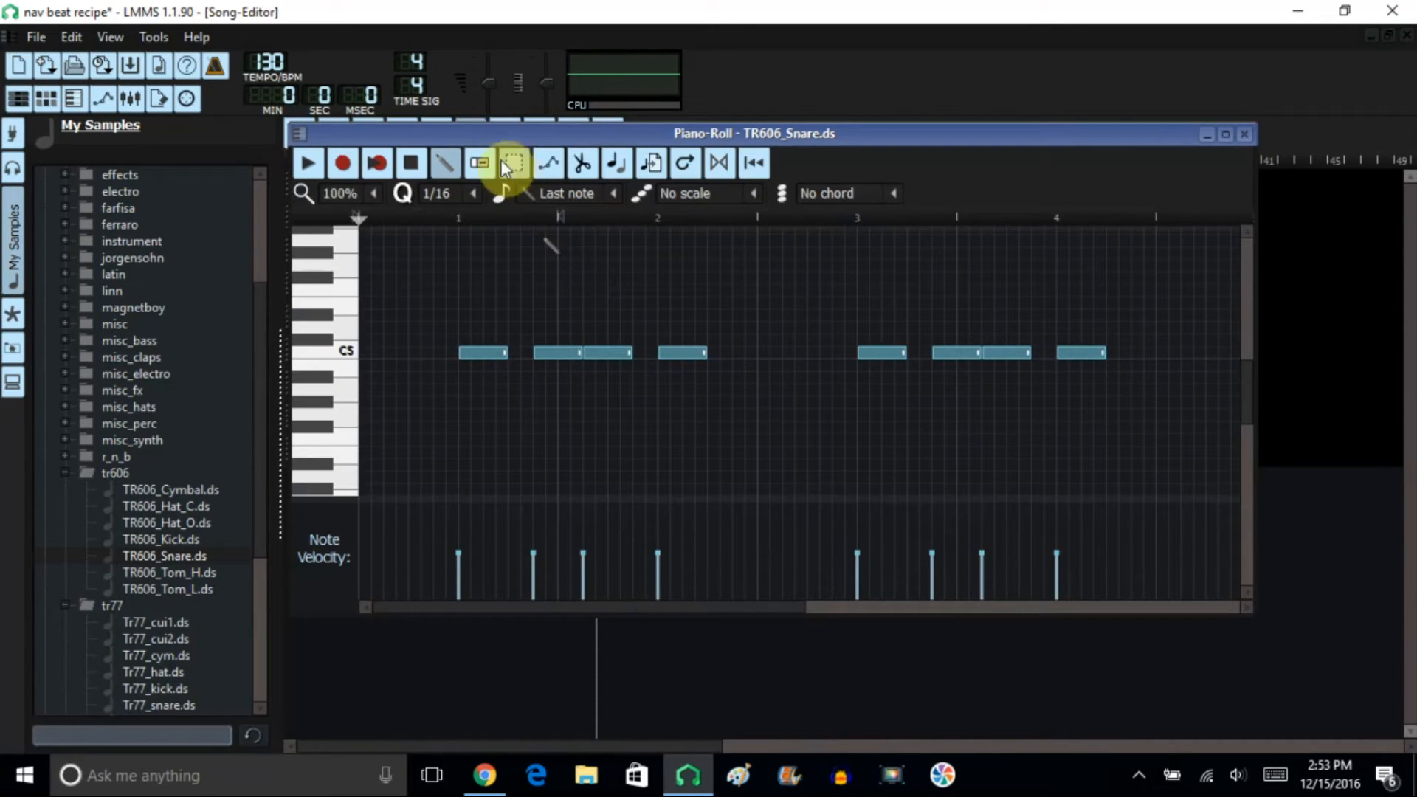
{"action": "mouse_move", "coordinate": [365, 351]}
{"action": "left_mouse_down"}
{"action": "mouse_move", "coordinate": [393, 358]}
{"action": "mouse_move", "coordinate": [394, 328]}
{"action": "left_mouse_up"}
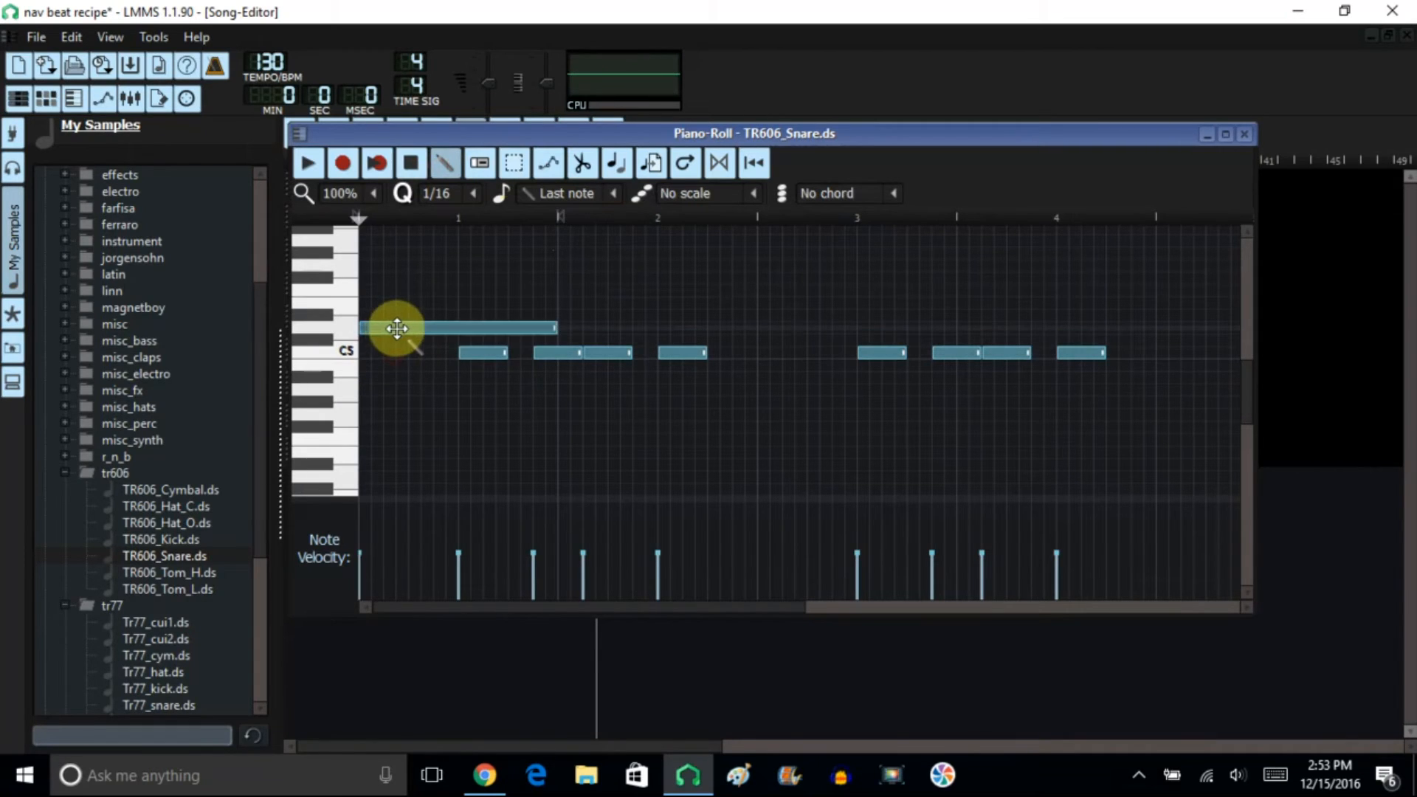
{"action": "right_click", "coordinate": [399, 329]}
{"action": "mouse_move", "coordinate": [367, 353]}
{"action": "left_mouse_down"}
{"action": "mouse_move", "coordinate": [557, 355]}
{"action": "mouse_move", "coordinate": [557, 326]}
{"action": "left_mouse_up"}
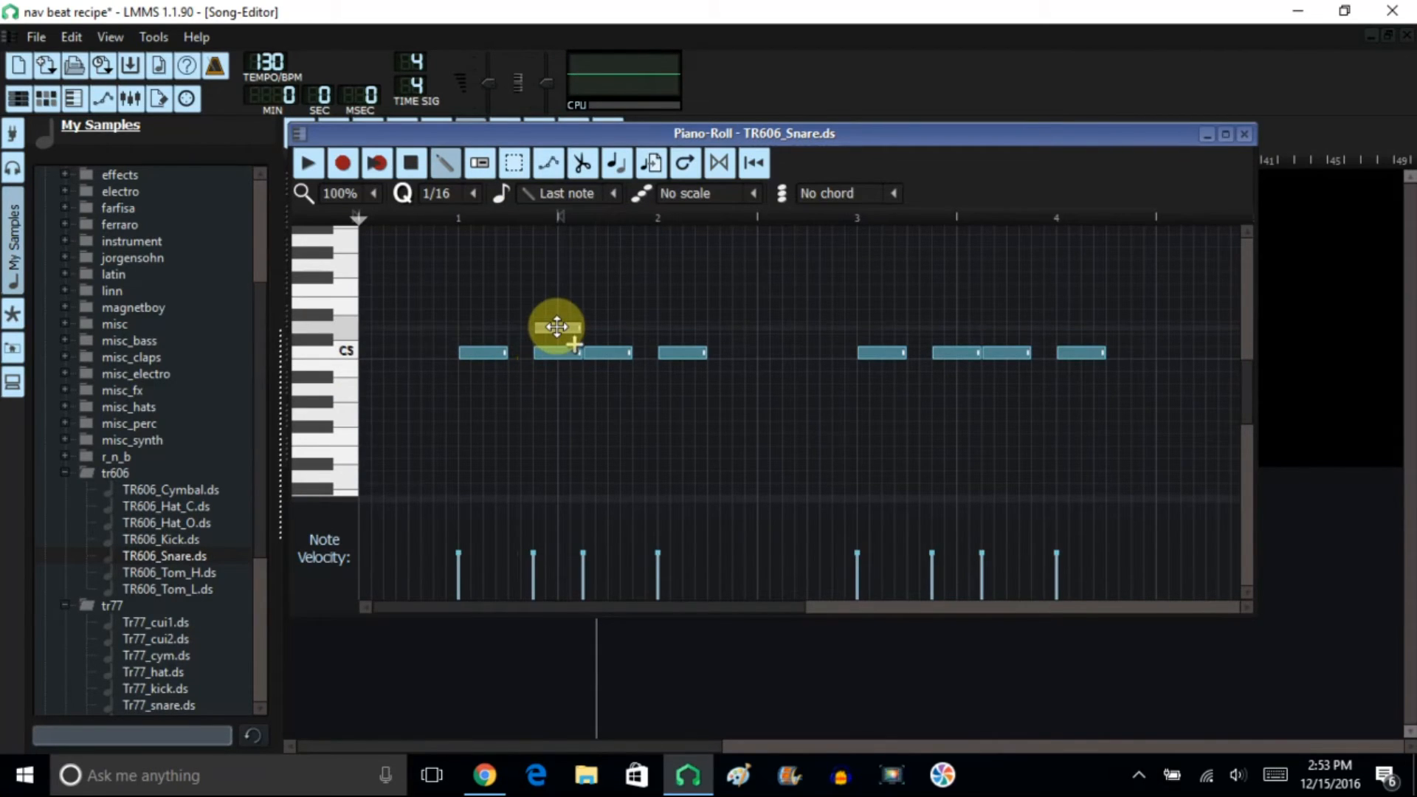
{"action": "left_click_drag", "start_coordinate": [622, 326], "coordinate": [741, 315]}
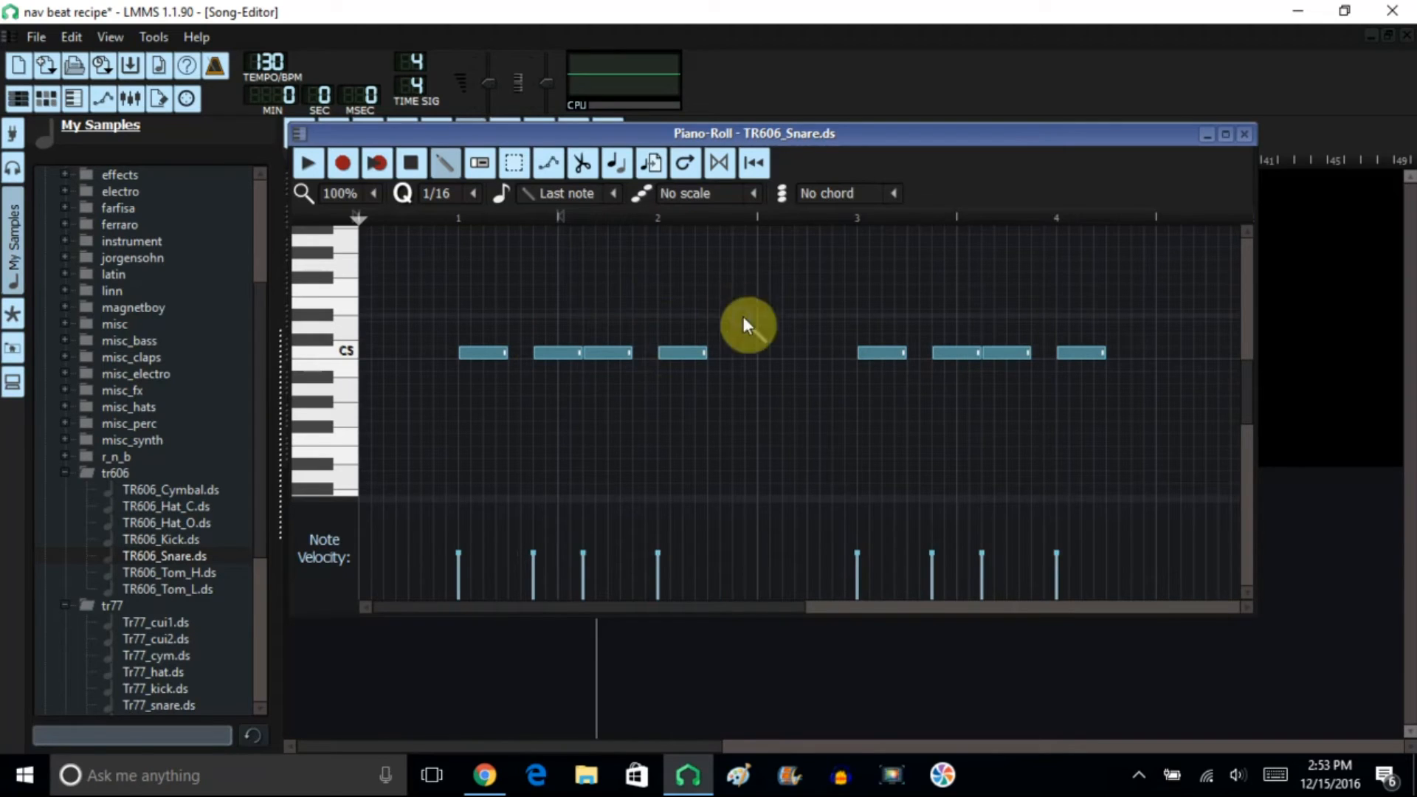
{"action": "left_click", "coordinate": [1244, 135]}
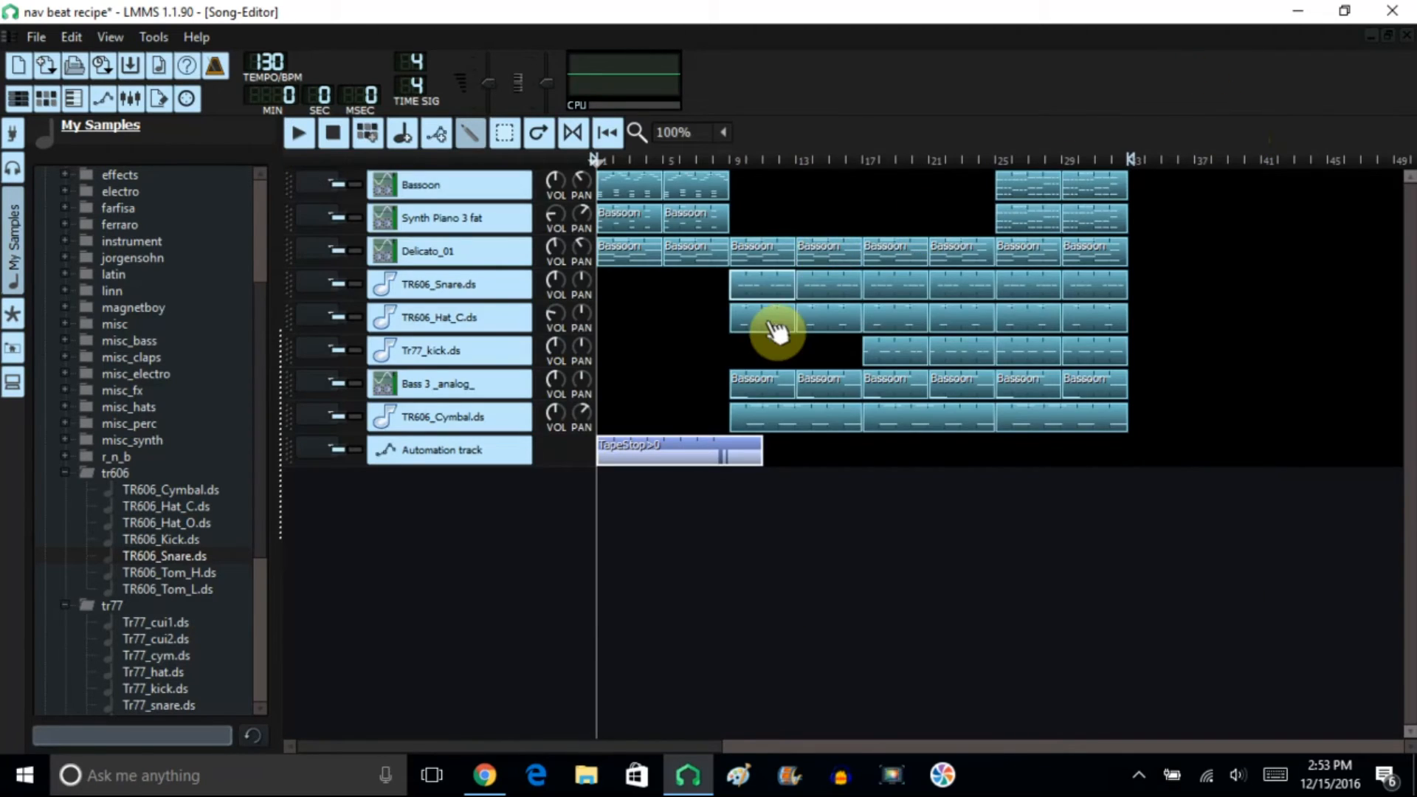
- Reopen the first TR606_Snare pattern, play it briefly, stop playback and close the Piano-Roll
{"action": "double_click", "coordinate": [768, 295]}
{"action": "left_click", "coordinate": [312, 157]}
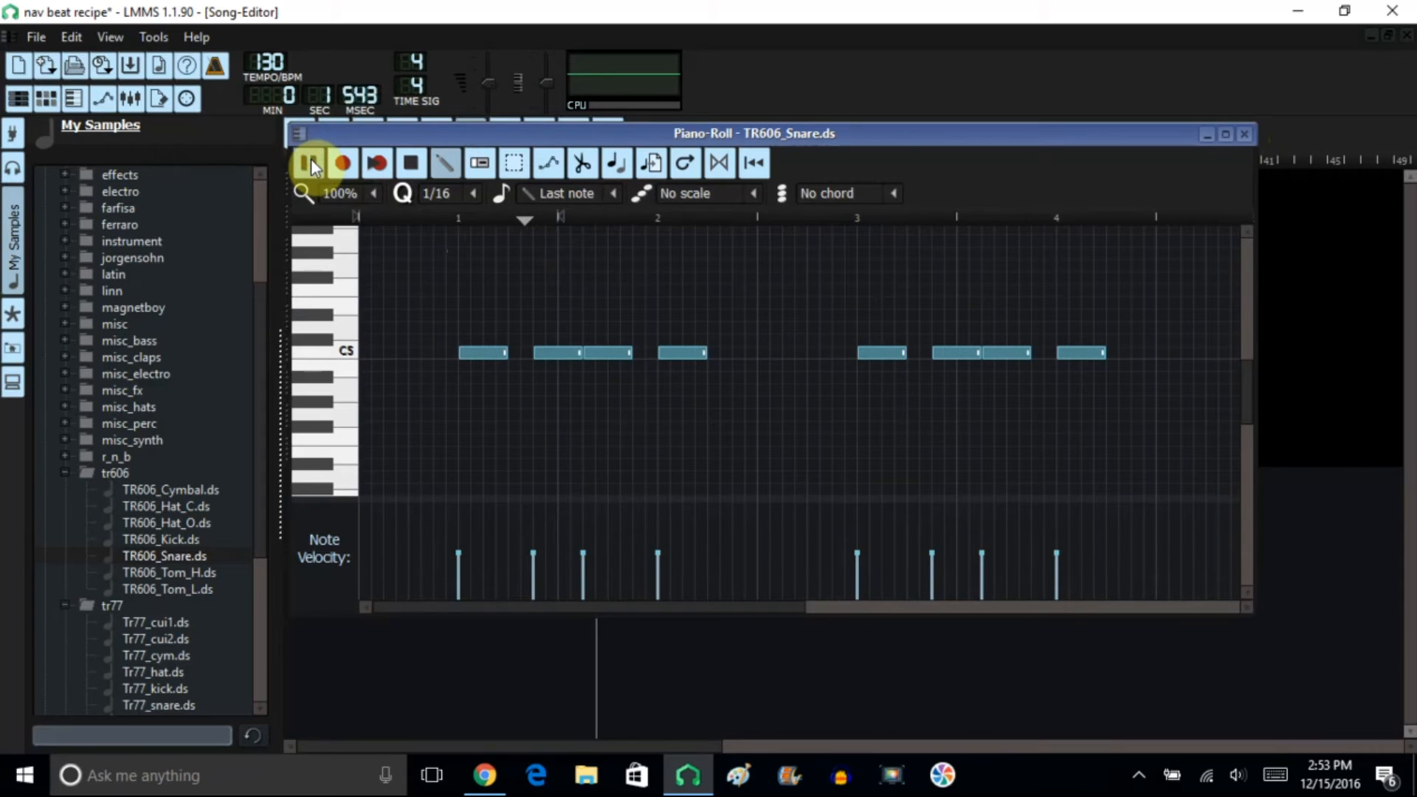
{"action": "left_click", "coordinate": [411, 167]}
{"action": "left_click", "coordinate": [1244, 134]}
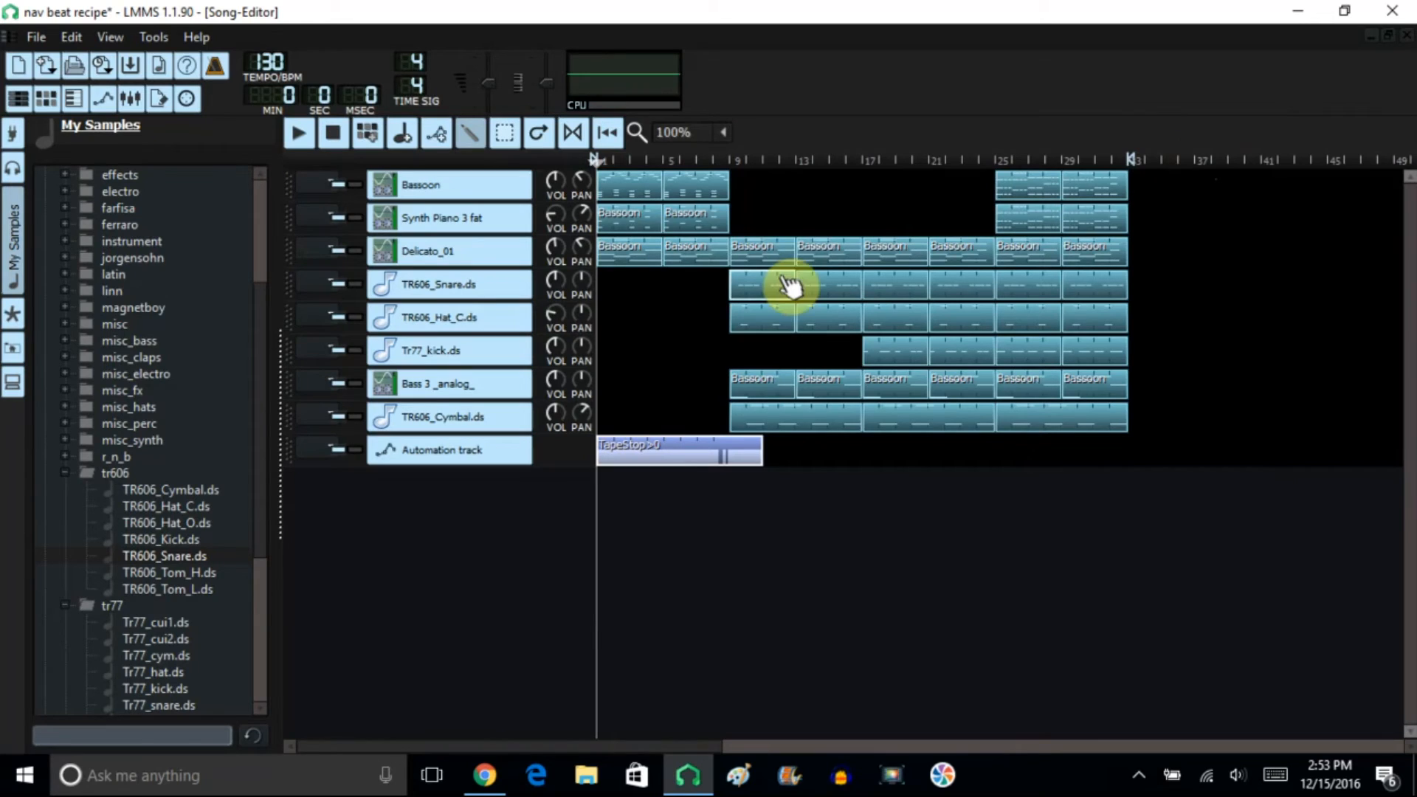
- Open the first TR606_Hat_C pattern, add a trial C5 note after the first hi-hat roll, and set the quantization to 1/64
{"action": "double_click", "coordinate": [761, 330]}
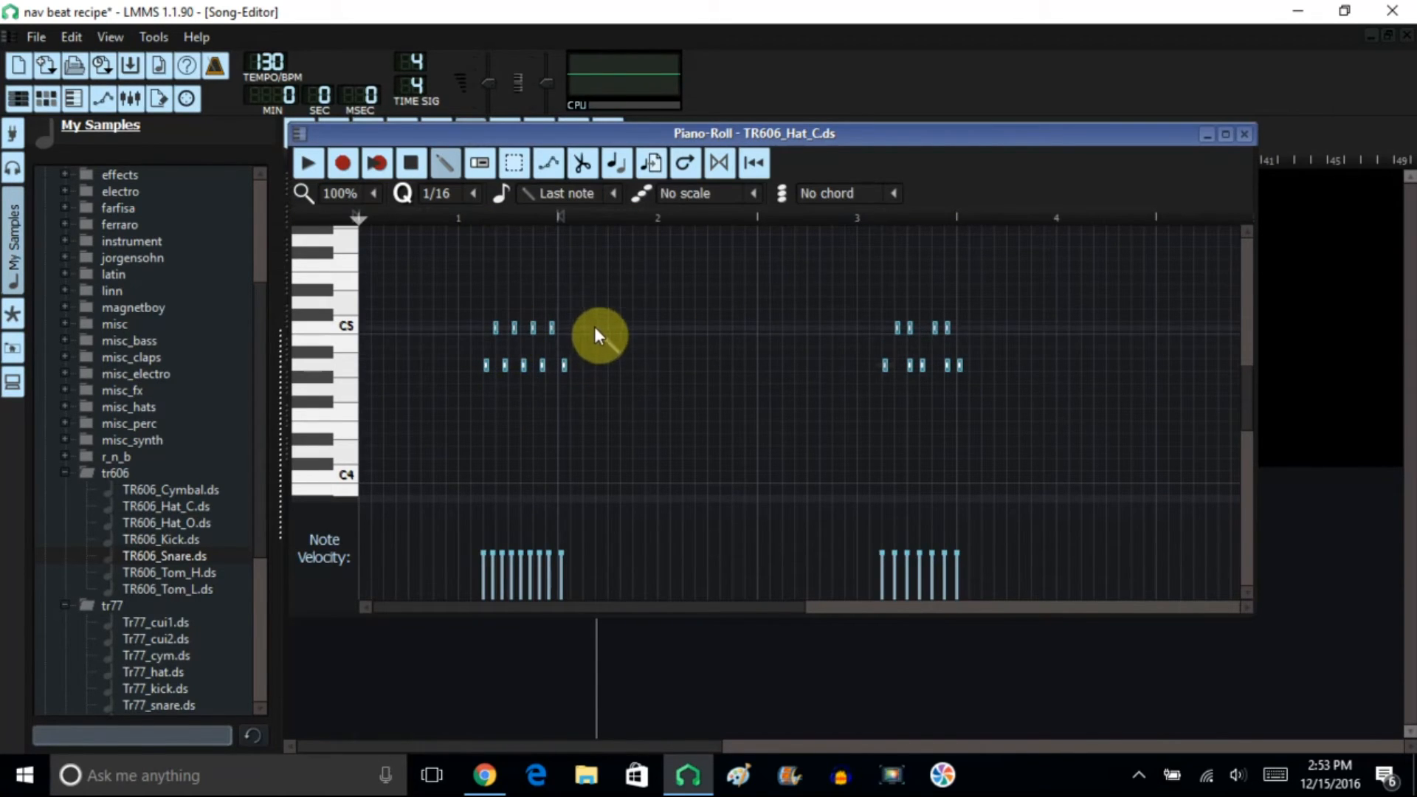
{"action": "left_click_drag", "start_coordinate": [654, 334], "coordinate": [614, 334]}
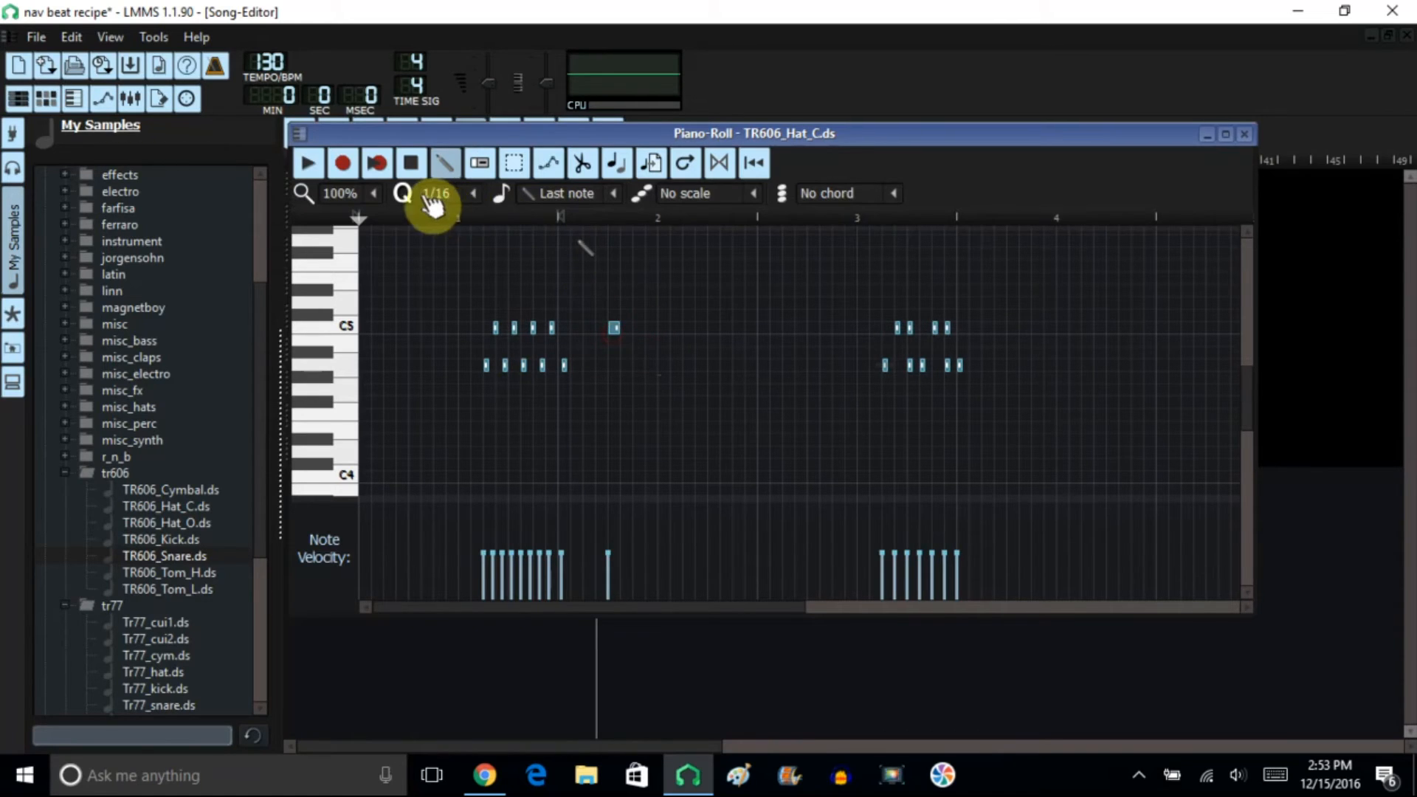
{"action": "left_click", "coordinate": [476, 194]}
{"action": "left_click", "coordinate": [475, 387]}
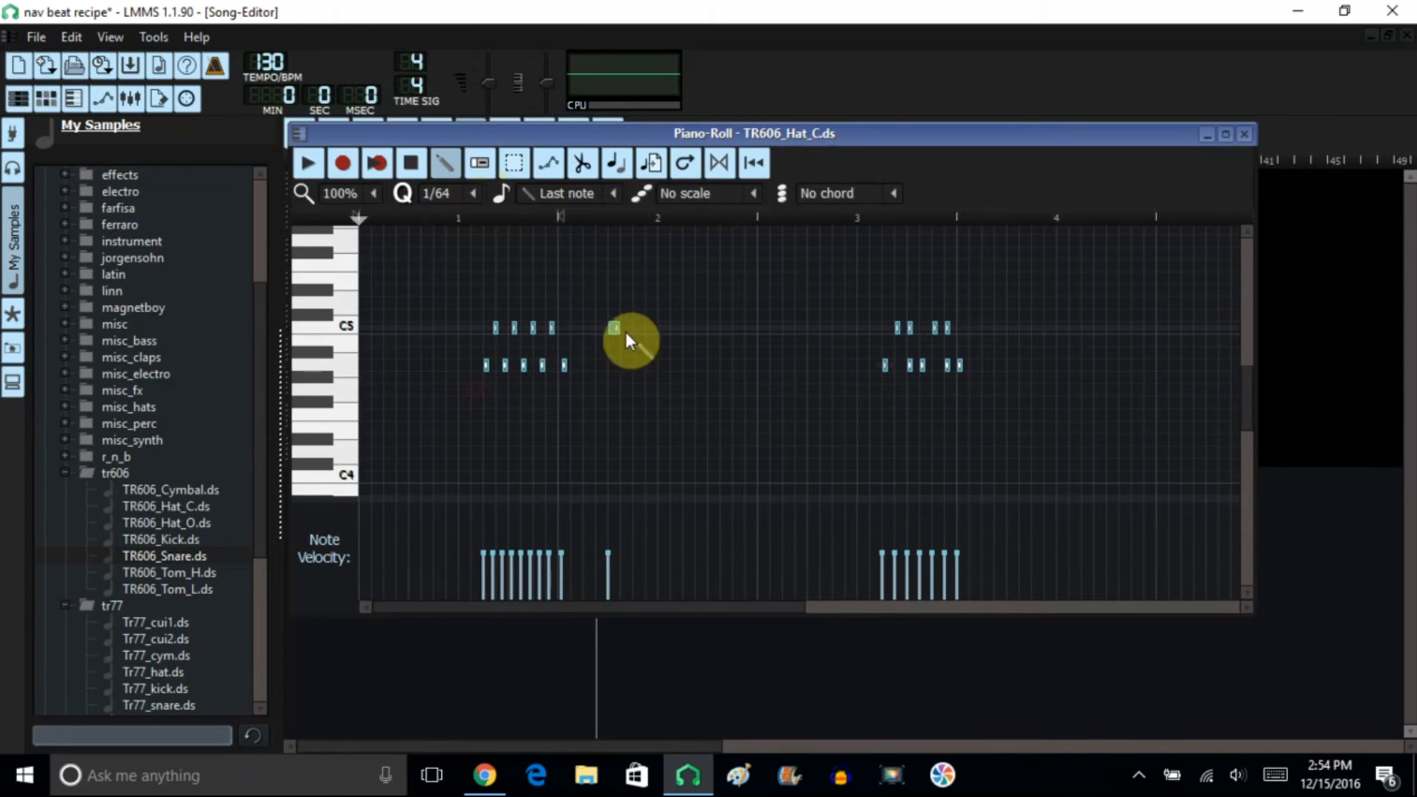
- Shorten the trial hi-hat note on the 1/64 grid, place more short notes beside it, and delete all the trial notes
{"action": "left_click", "coordinate": [614, 331]}
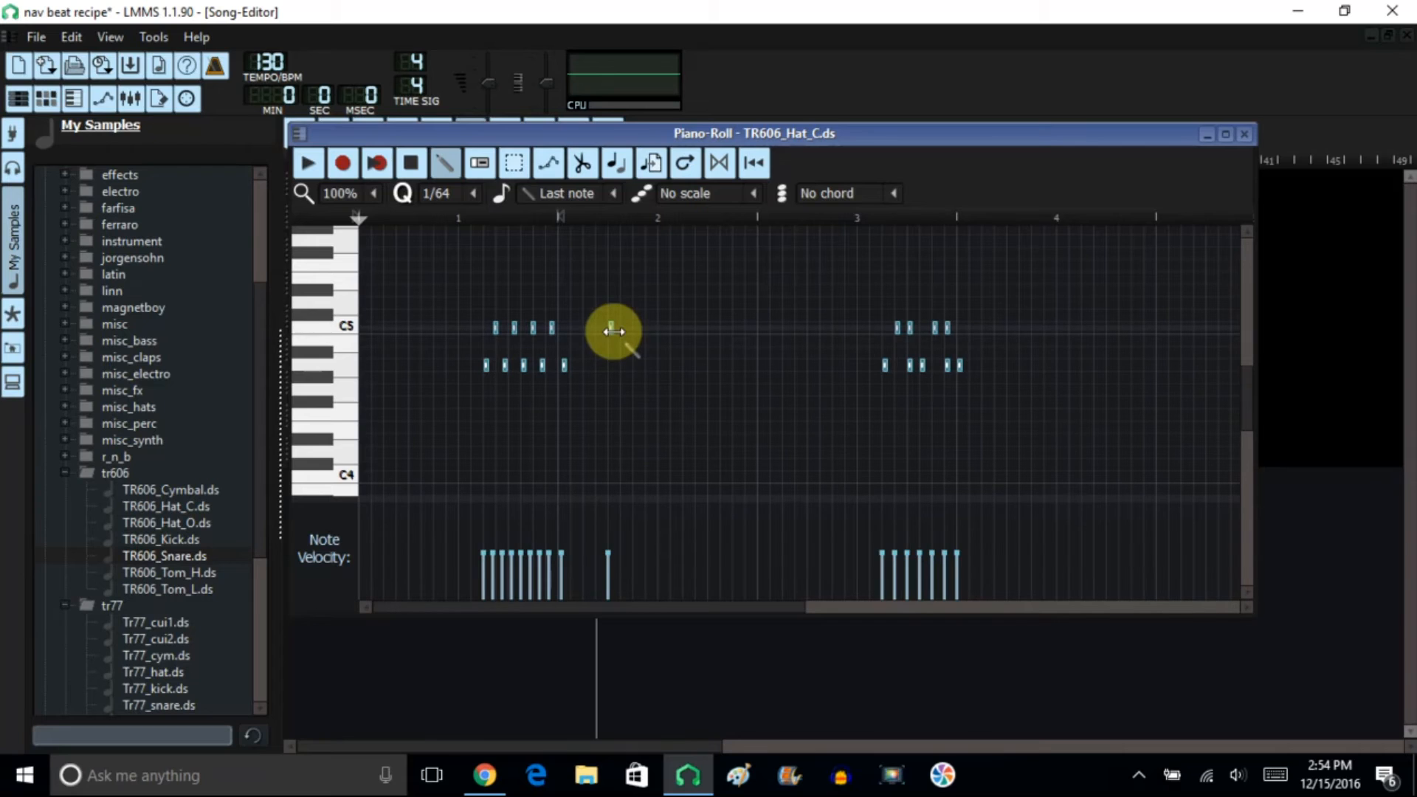
{"action": "left_click", "coordinate": [620, 330]}
{"action": "right_click", "coordinate": [625, 330]}
{"action": "right_click", "coordinate": [619, 330]}
{"action": "right_click", "coordinate": [611, 329]}
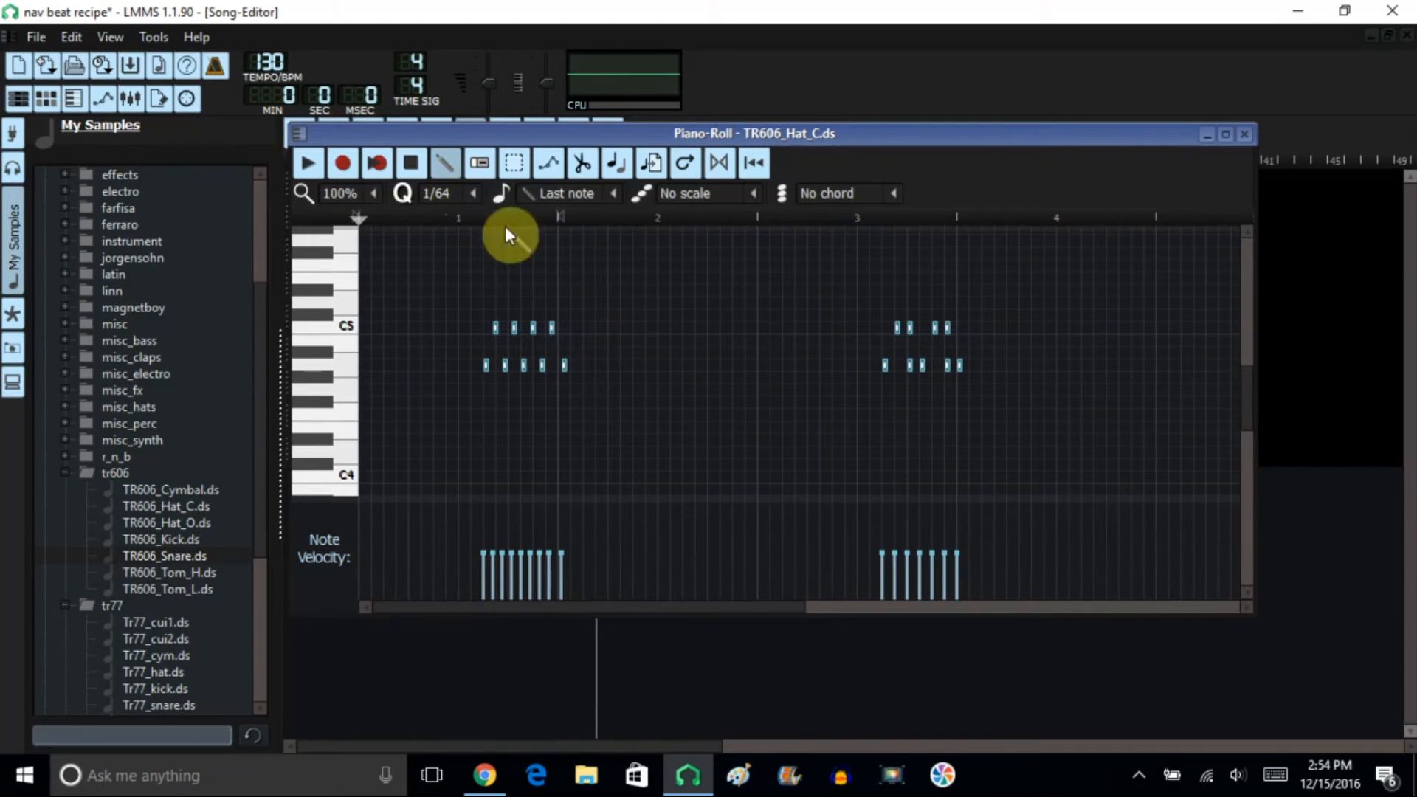
- Play the TR606_Hat_C pattern through its two hi-hat rolls, stop playback and close the Piano-Roll
{"action": "left_click", "coordinate": [308, 162]}
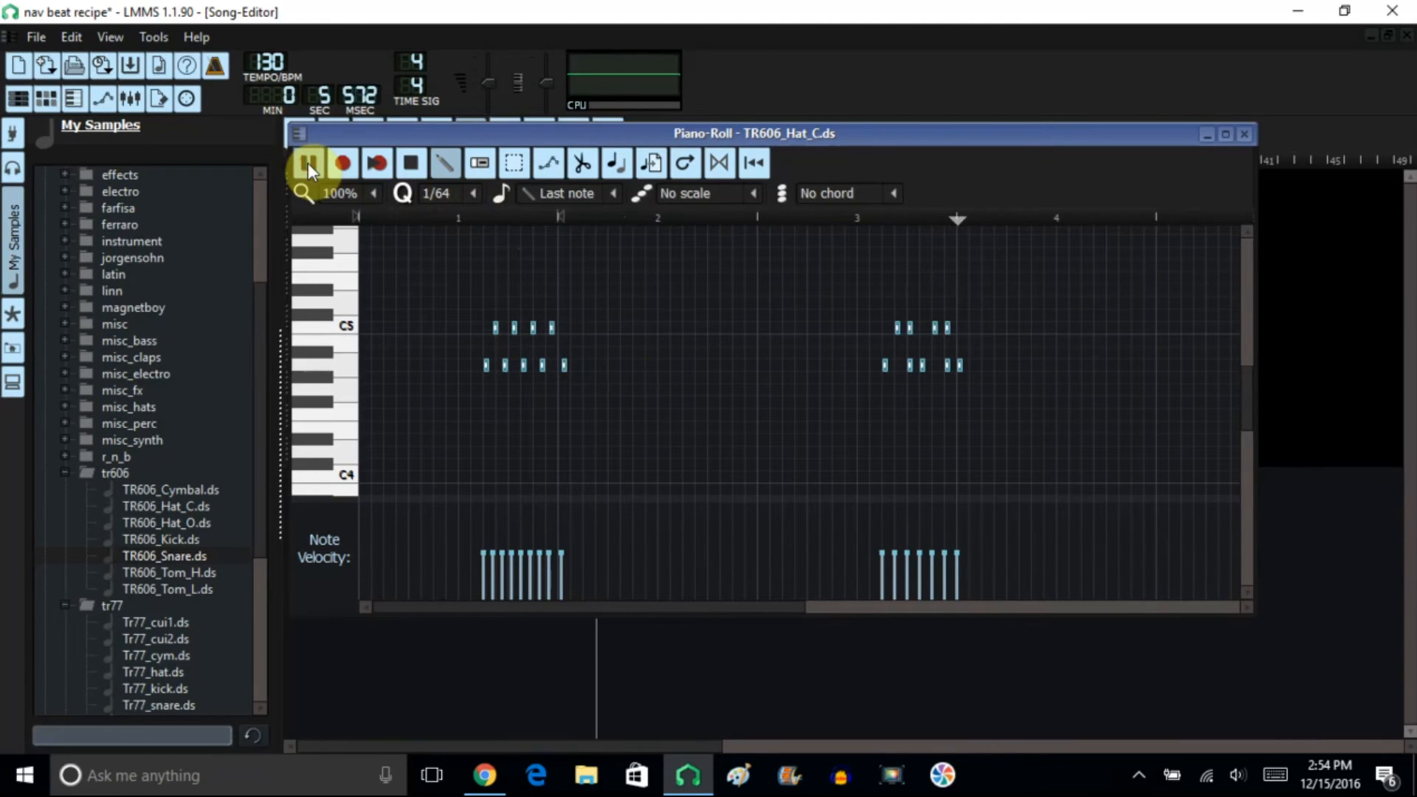
{"action": "left_click", "coordinate": [413, 162]}
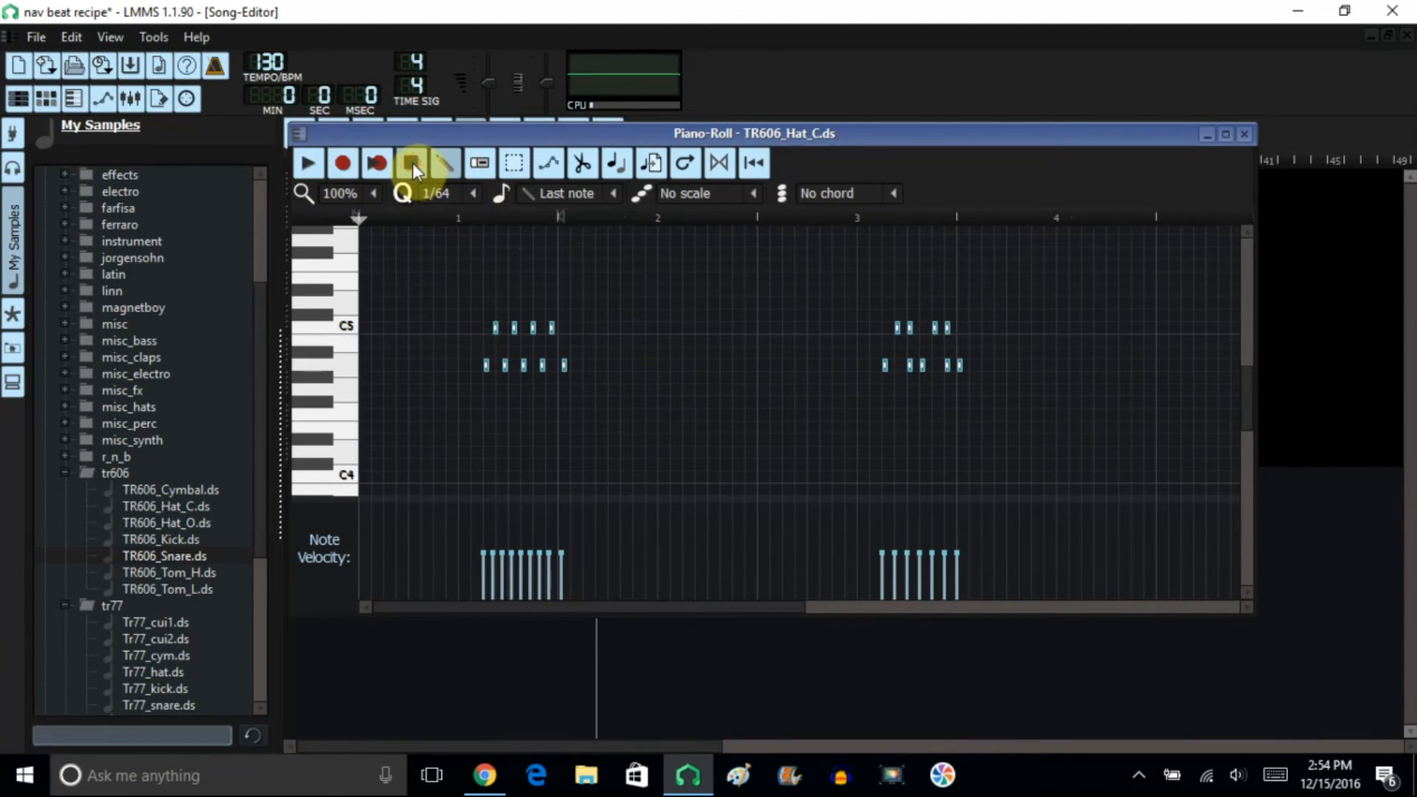
{"action": "left_click", "coordinate": [1243, 135]}
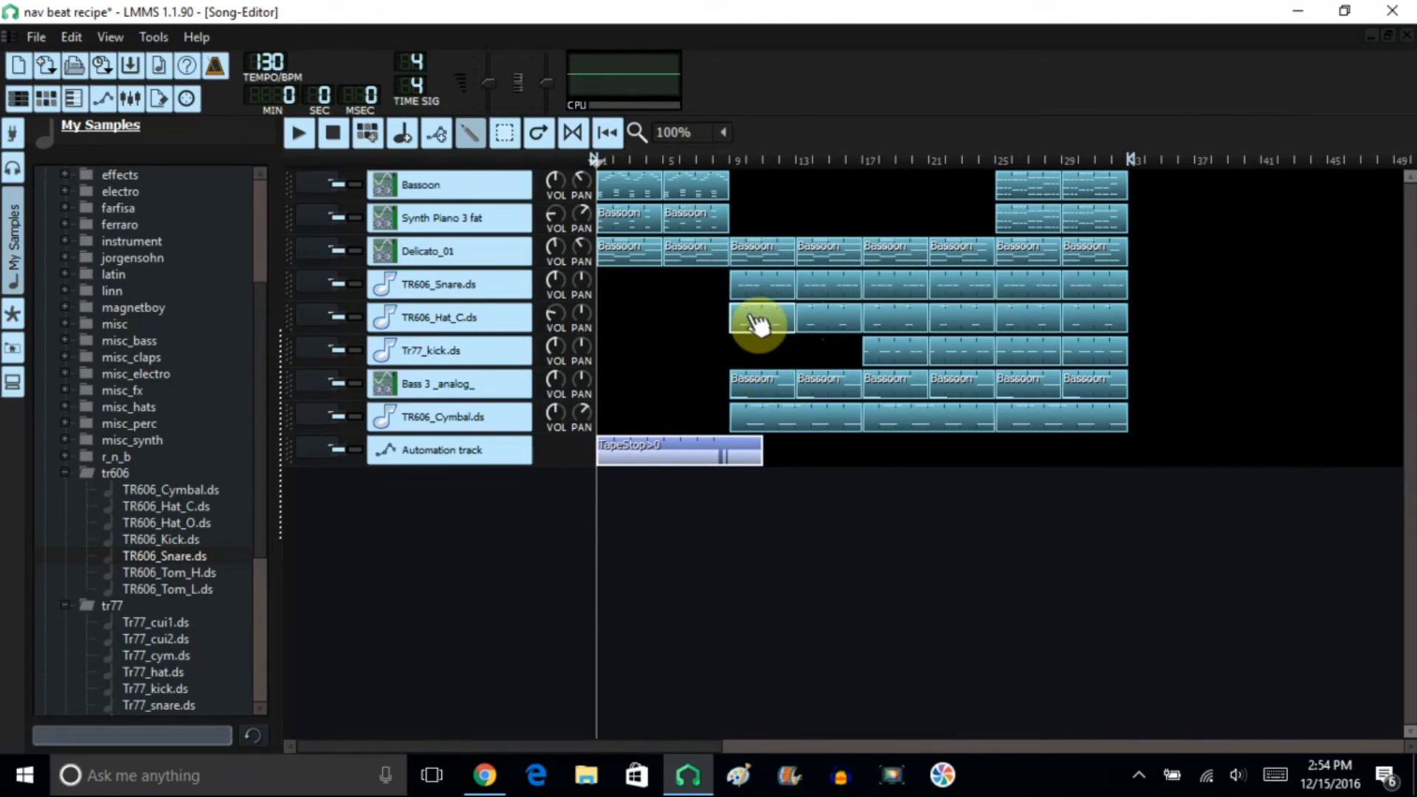
- Open the first Tr77_kick pattern, play its kick rhythm, stop playback and close the Piano-Roll
{"action": "double_click", "coordinate": [902, 360]}
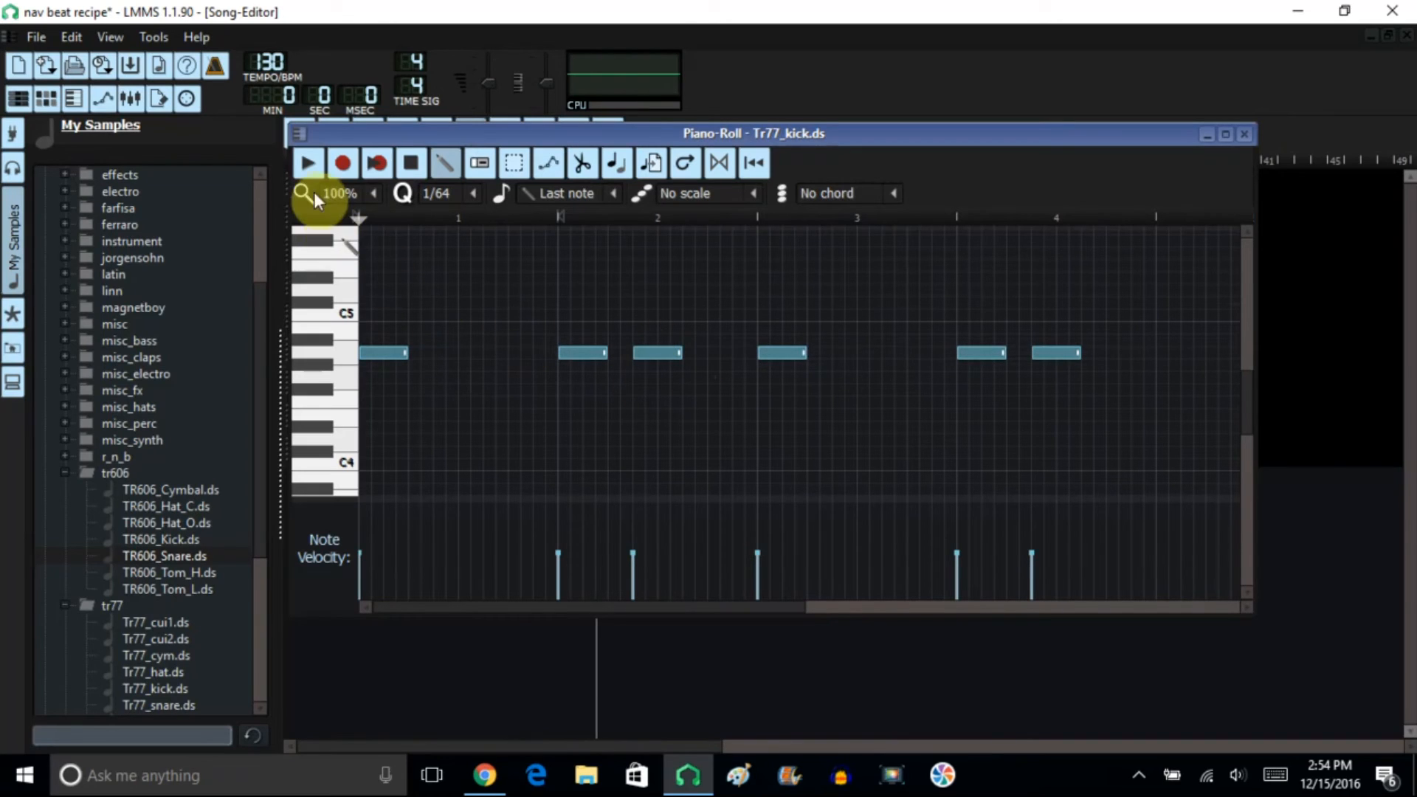
{"action": "left_click", "coordinate": [302, 162]}
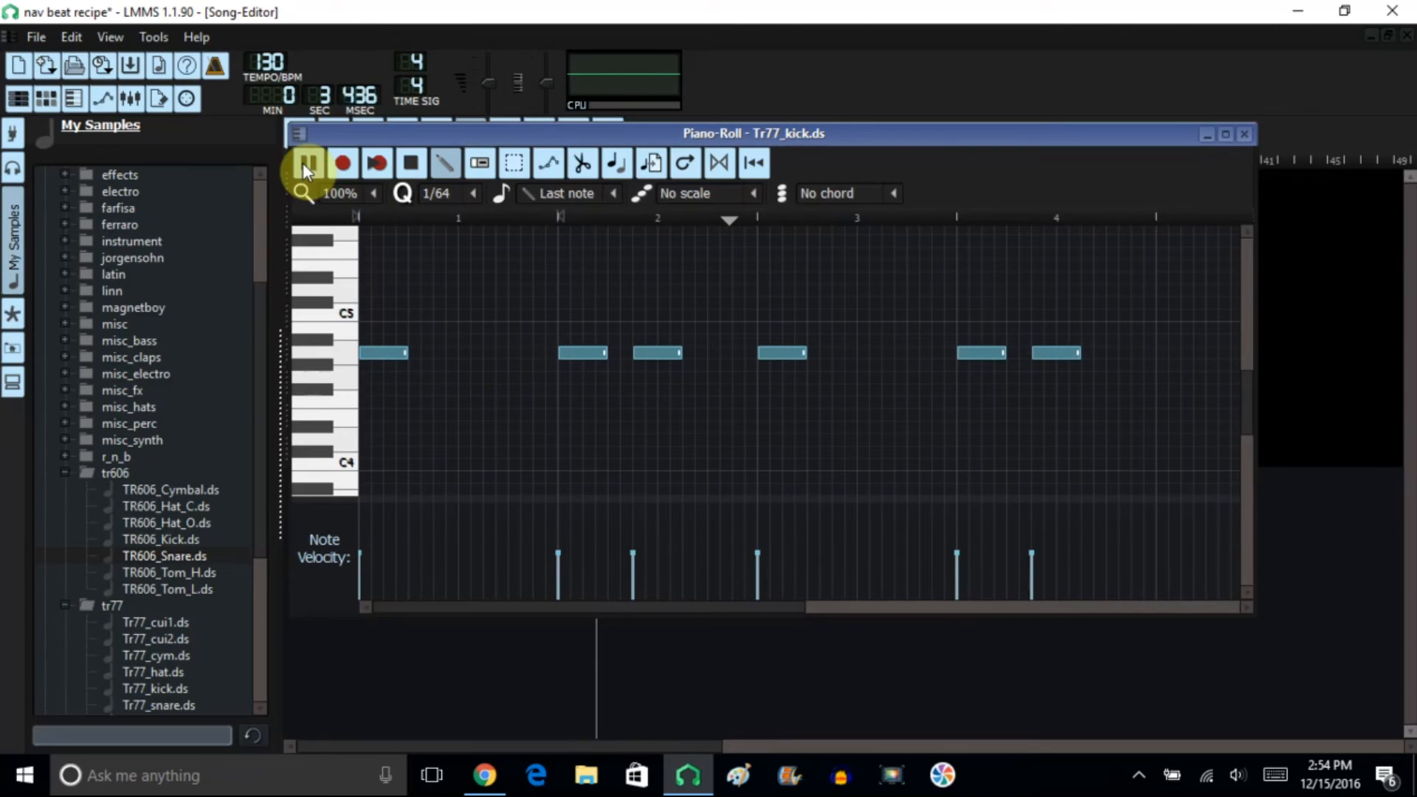
{"action": "left_click", "coordinate": [409, 166]}
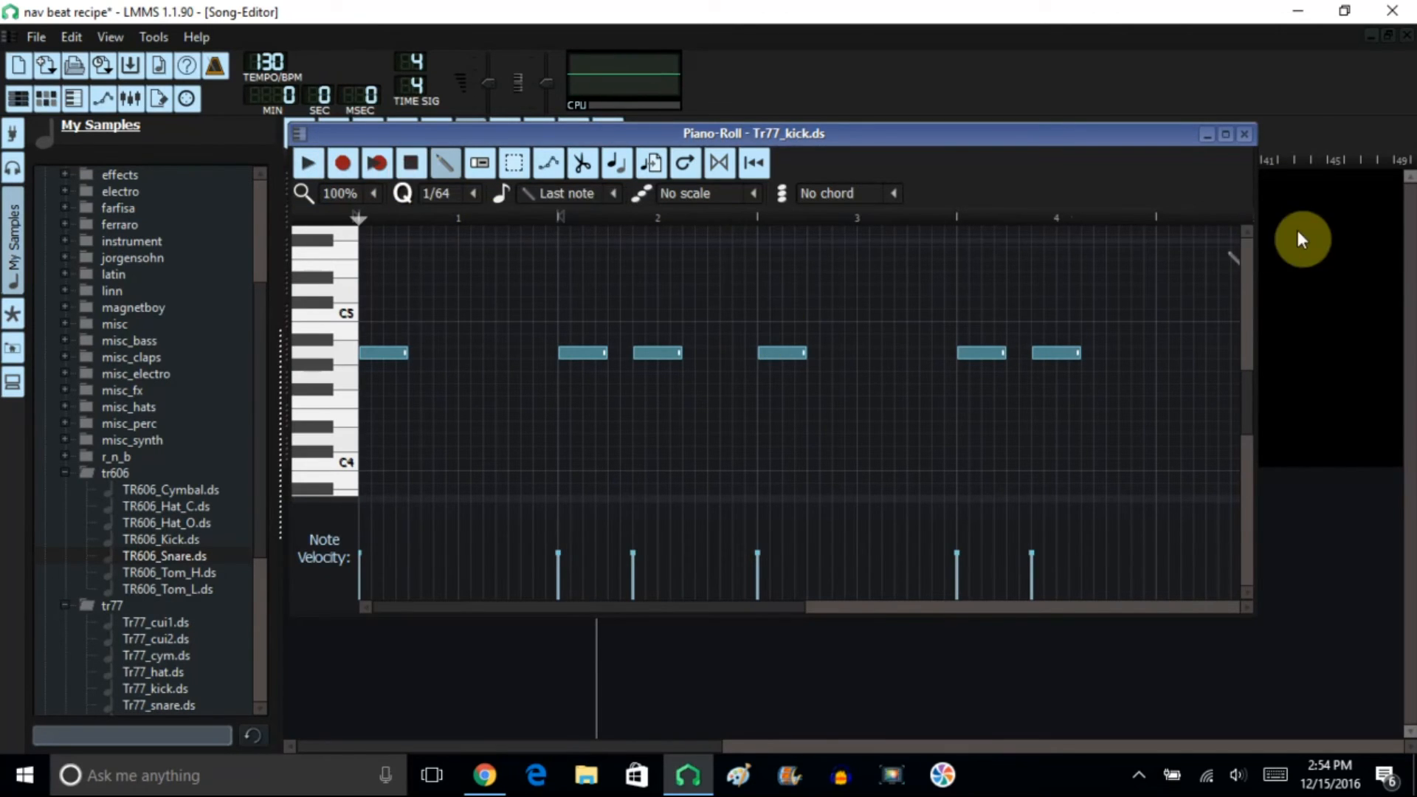
{"action": "left_click", "coordinate": [1246, 135]}
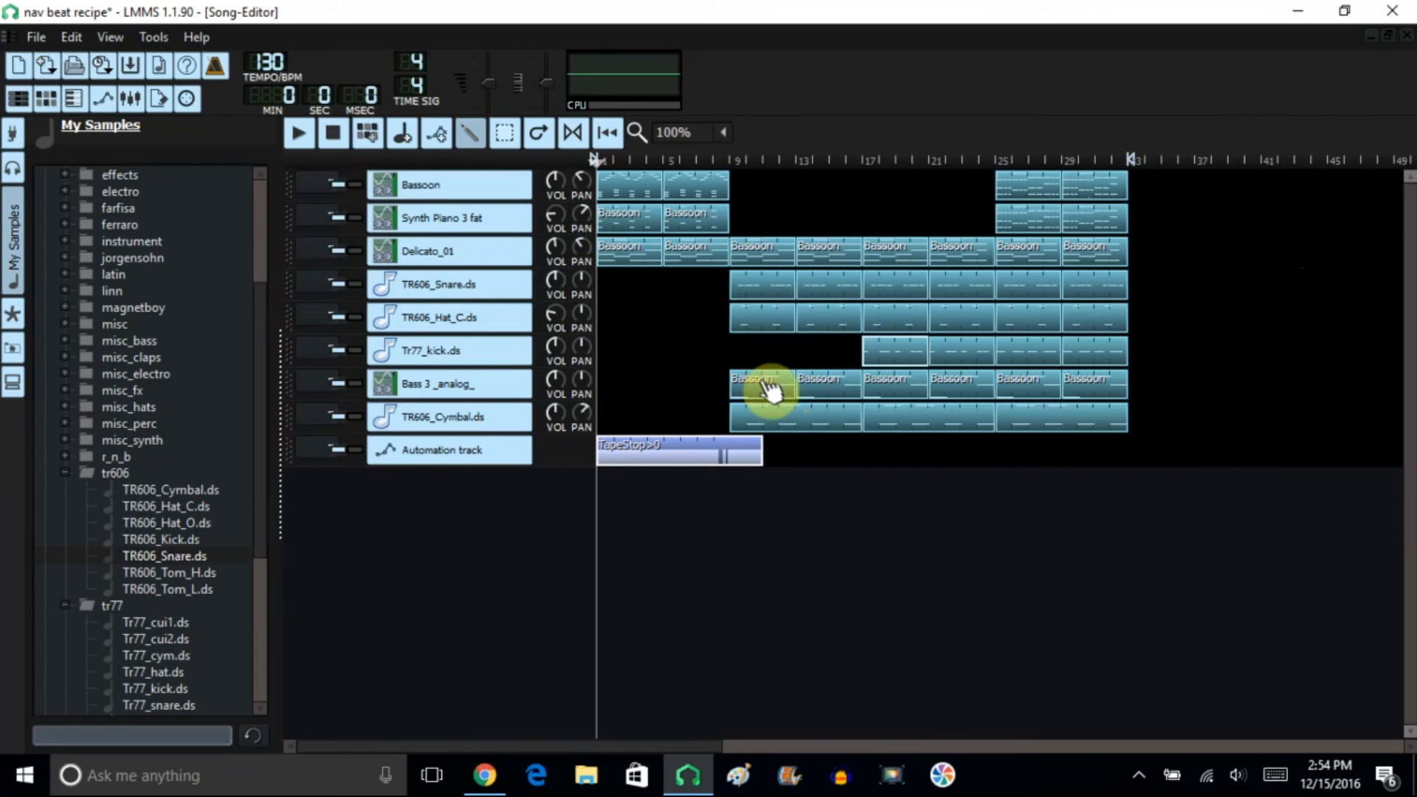
- Examine the notes of the first TR606_Cymbal pattern and of the Bassoon pattern at bar 25, closing the Piano-Roll after each
{"action": "double_click", "coordinate": [766, 422]}
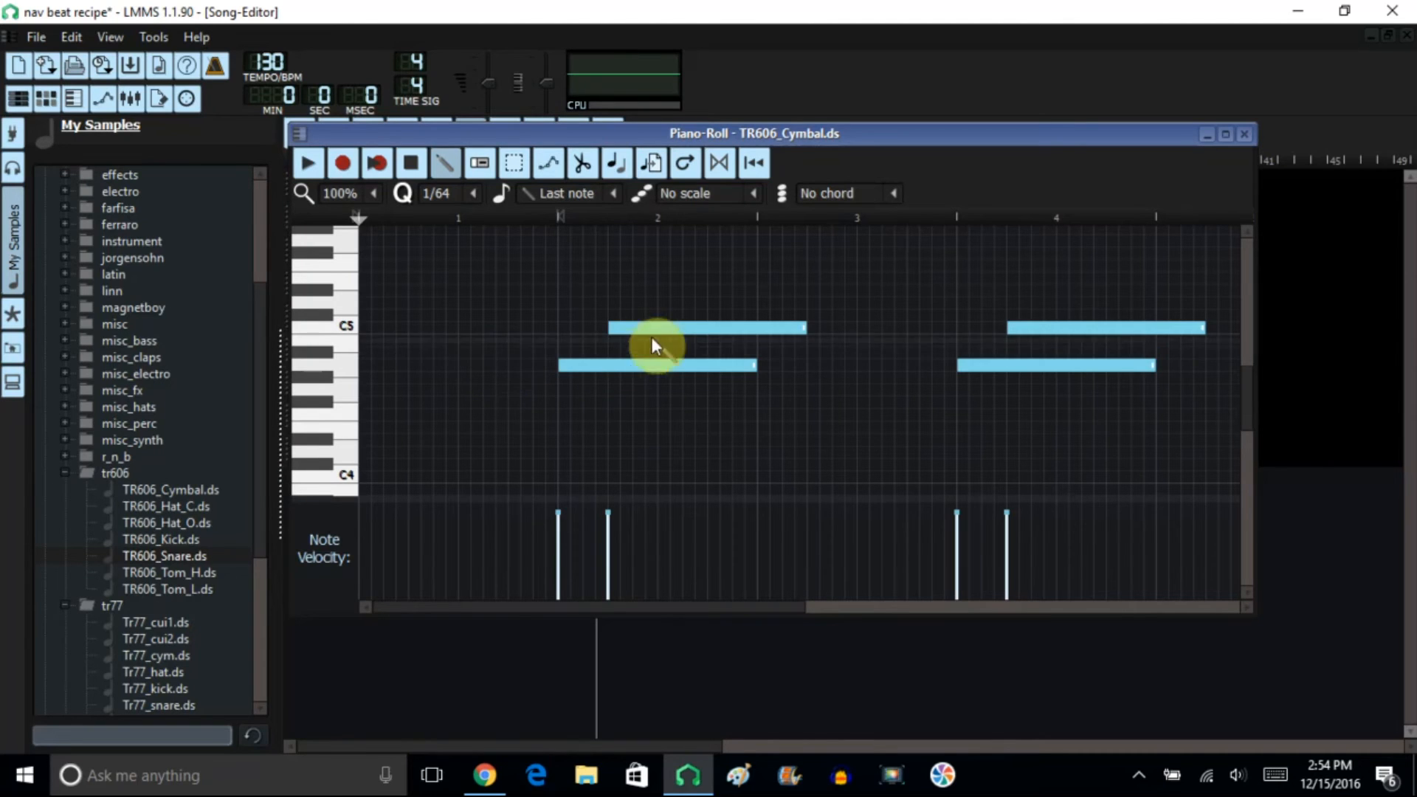
{"action": "left_click", "coordinate": [1243, 138]}
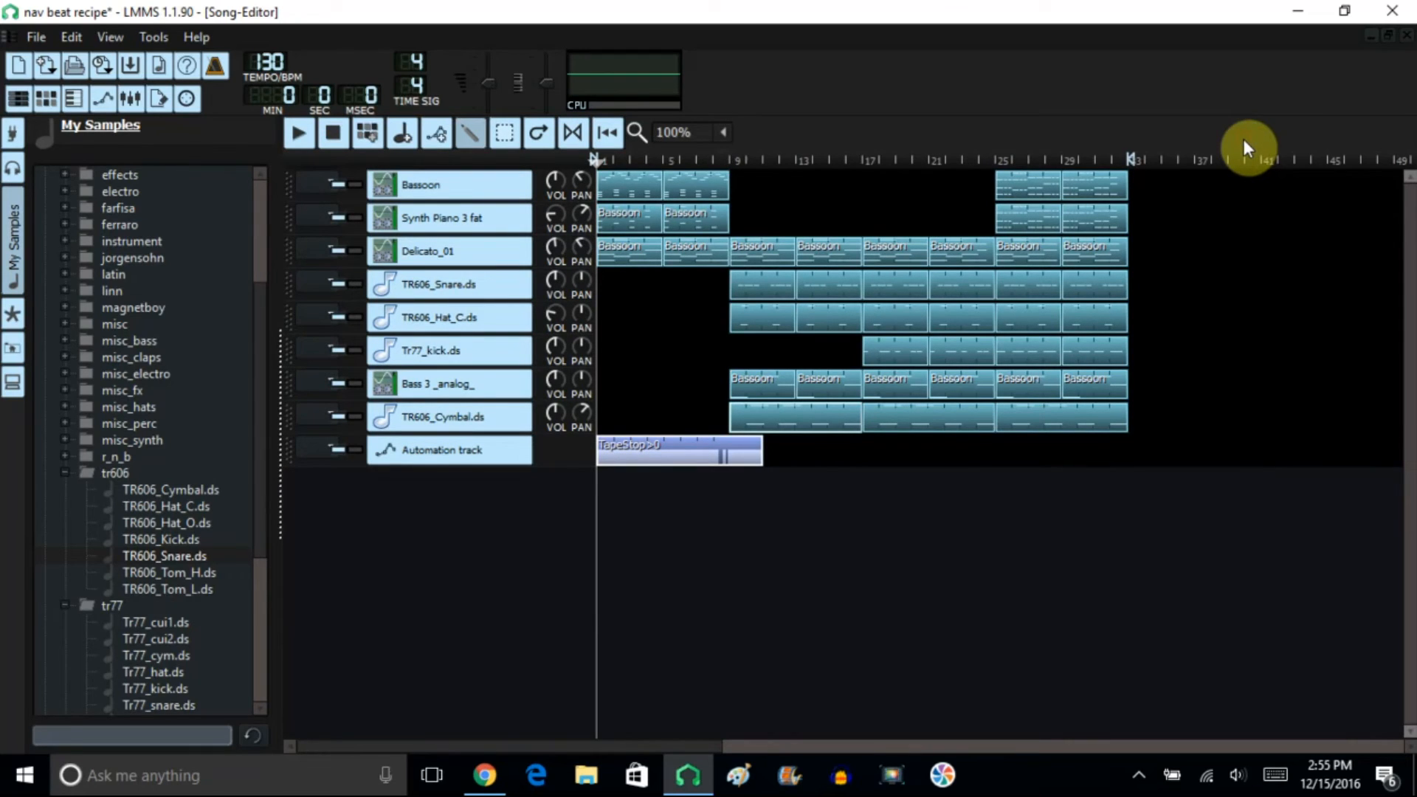
{"action": "double_click", "coordinate": [1035, 184]}
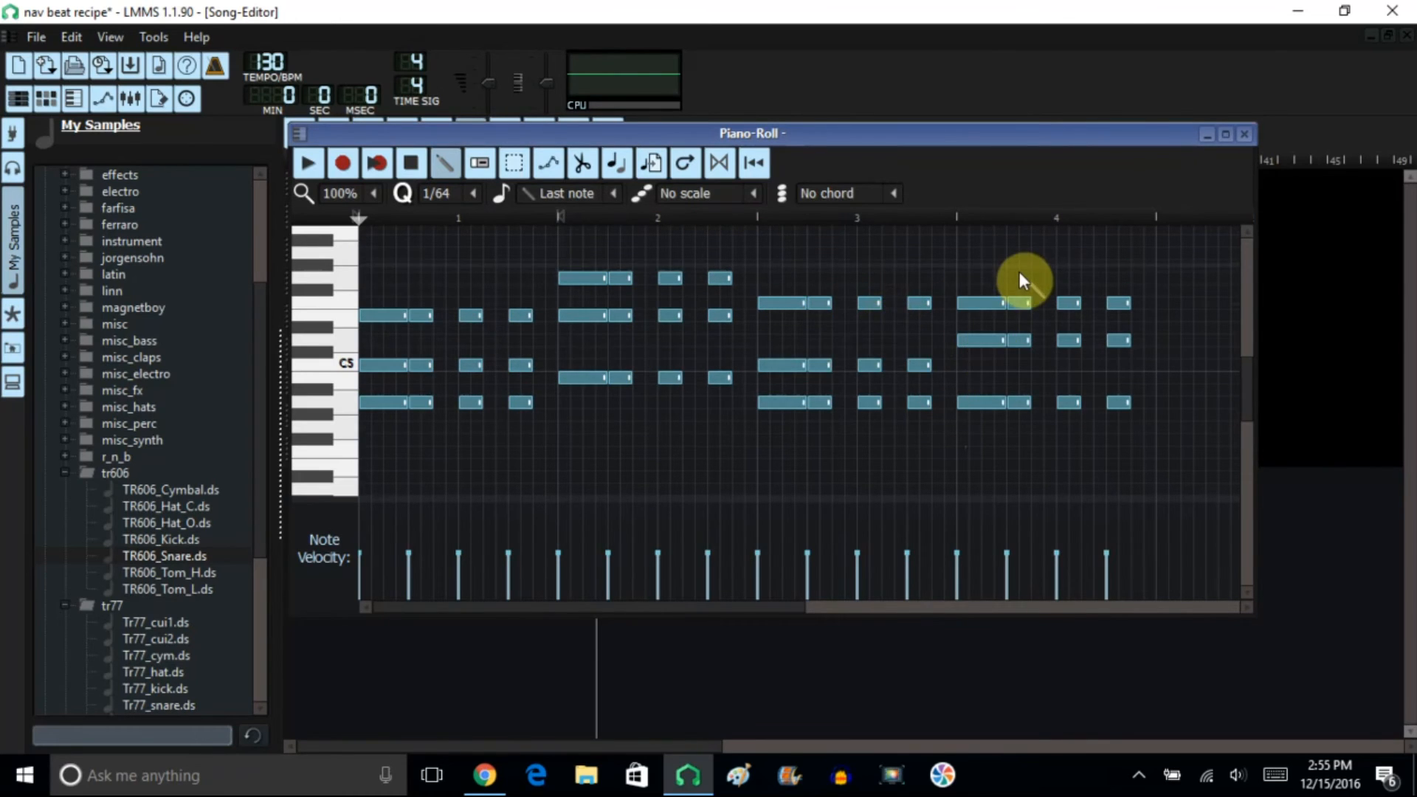
{"action": "left_click", "coordinate": [1245, 134]}
- Move the song position to just before bar 25, play the final section briefly, and stop the song
{"action": "left_click", "coordinate": [986, 159]}
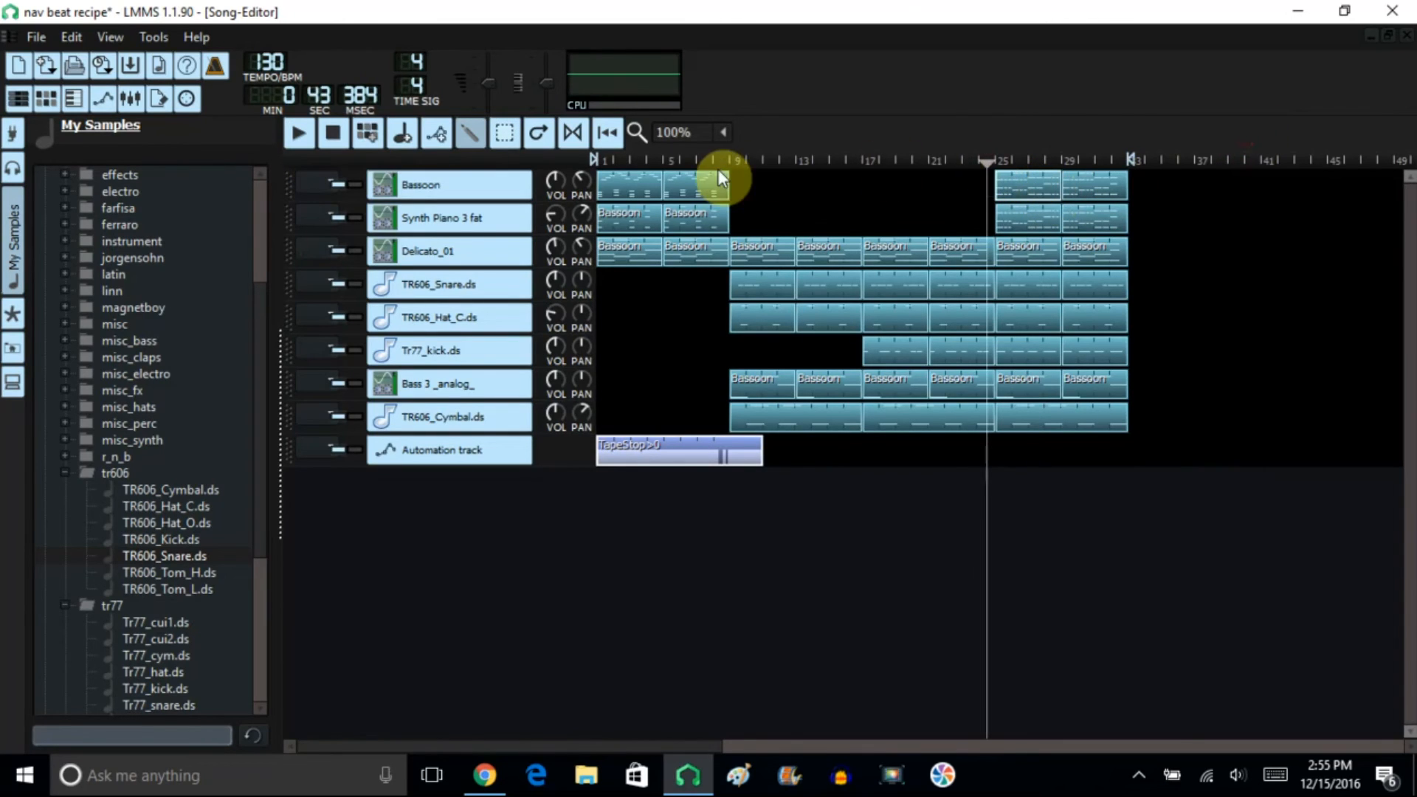
{"action": "left_click", "coordinate": [303, 127]}
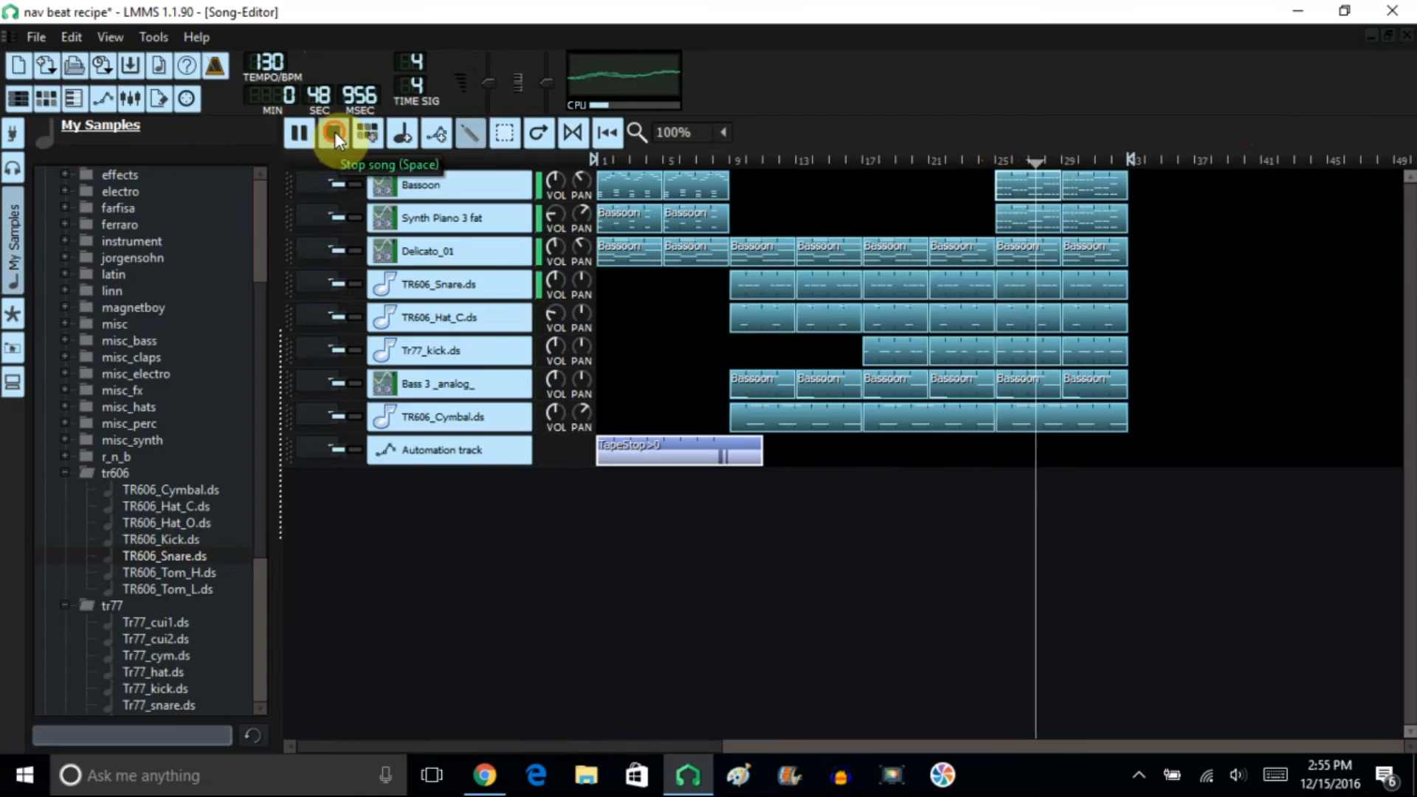
{"action": "left_click", "coordinate": [334, 132]}
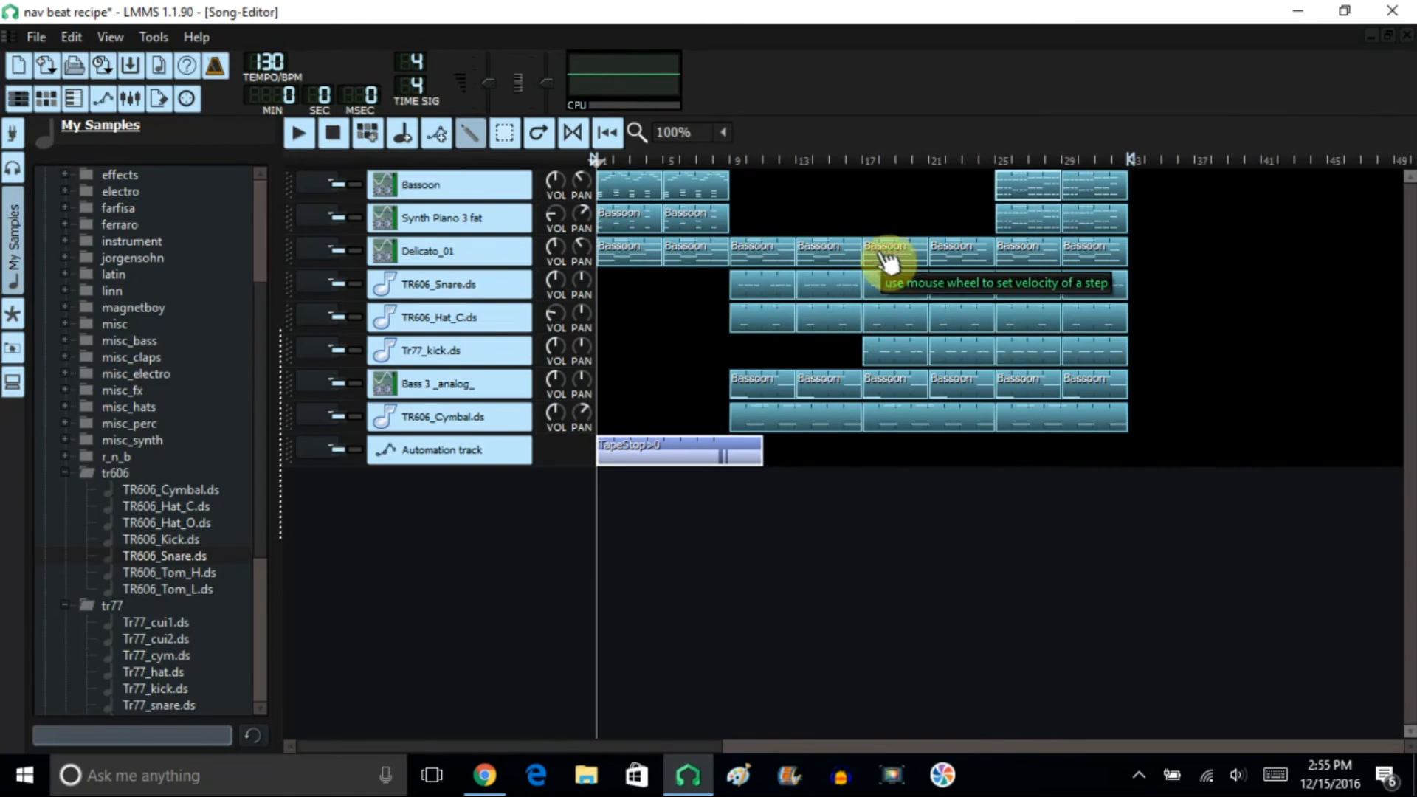
- In the Tr77_kick pattern at bar 25, remove the extra overlapping notes around the last hits of its second and fourth bars, and close it
{"action": "double_click", "coordinate": [1019, 356]}
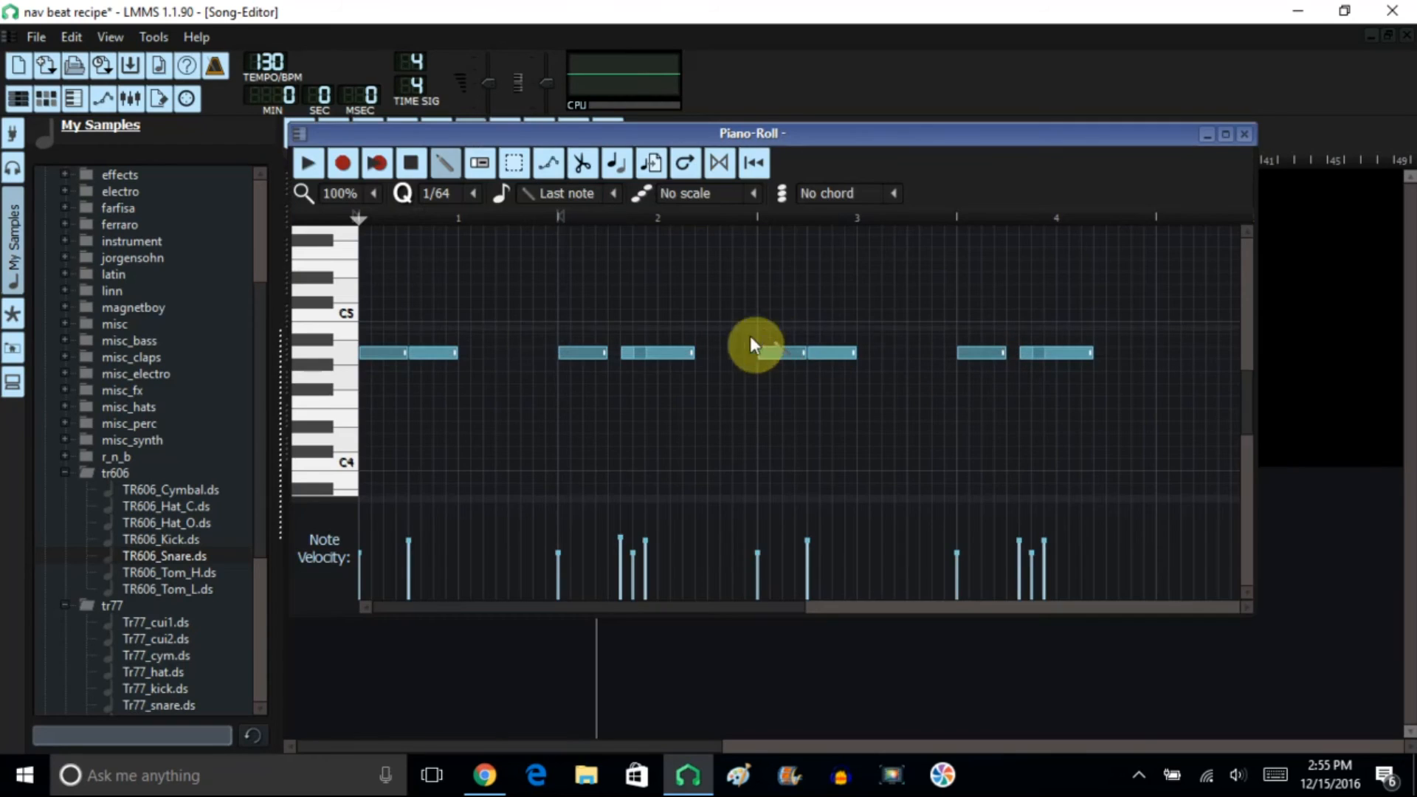
{"action": "mouse_move", "coordinate": [642, 357]}
{"action": "left_mouse_down"}
{"action": "mouse_move", "coordinate": [653, 355]}
{"action": "mouse_move", "coordinate": [632, 355]}
{"action": "left_mouse_up"}
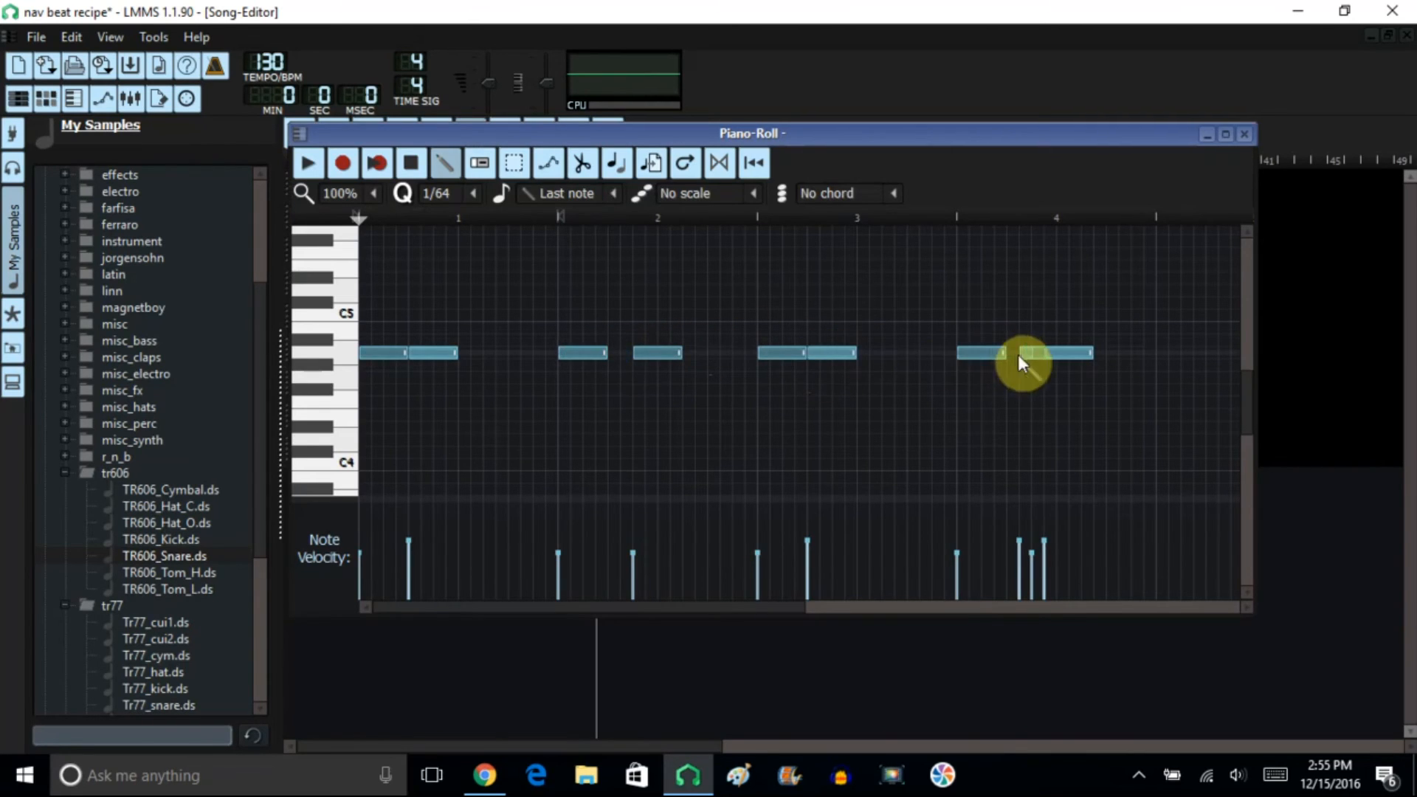
{"action": "left_click_drag", "start_coordinate": [1020, 354], "coordinate": [1057, 350]}
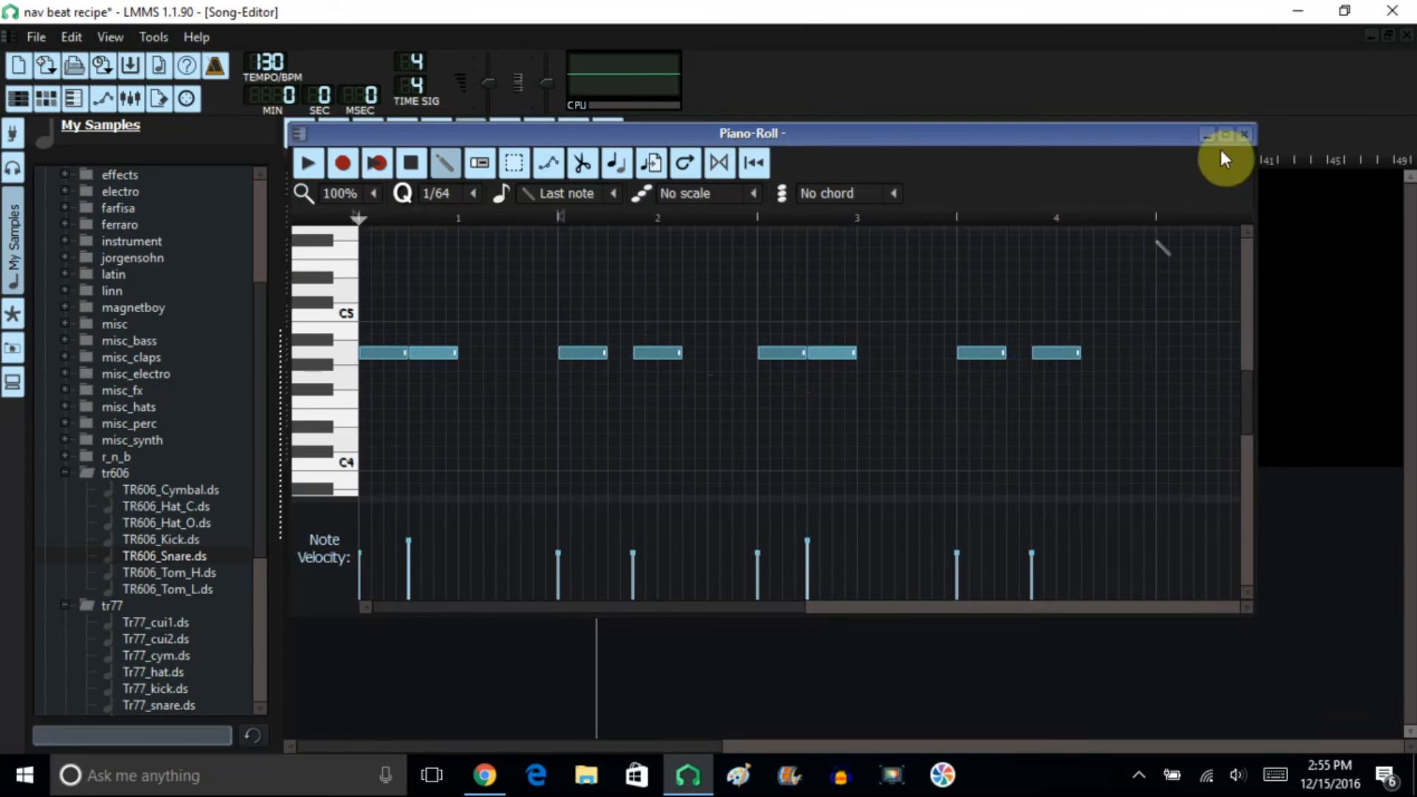
{"action": "left_click", "coordinate": [1247, 132]}
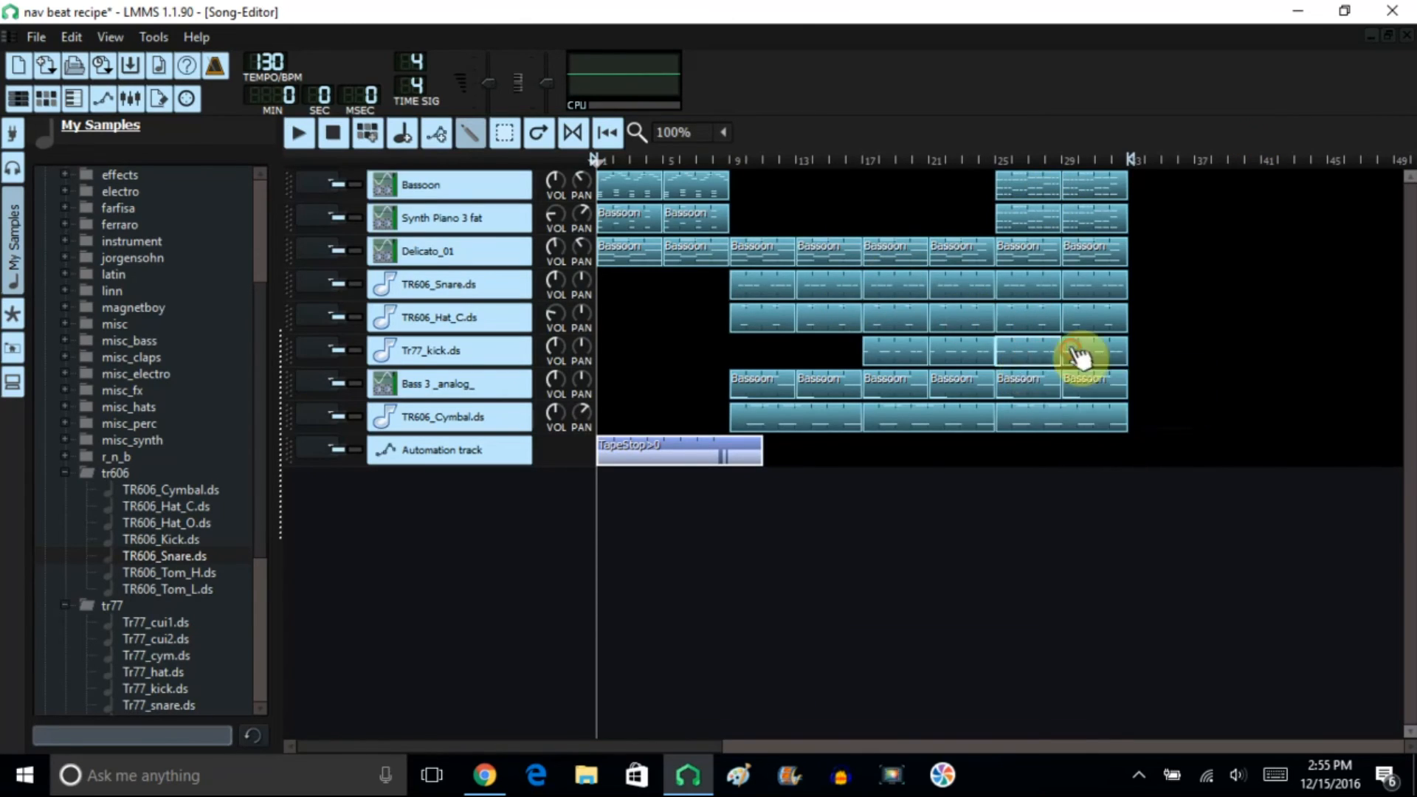
- Play the song from just before bar 25 through its end, dismiss the notification popup, and stop playback
{"action": "left_click", "coordinate": [989, 164]}
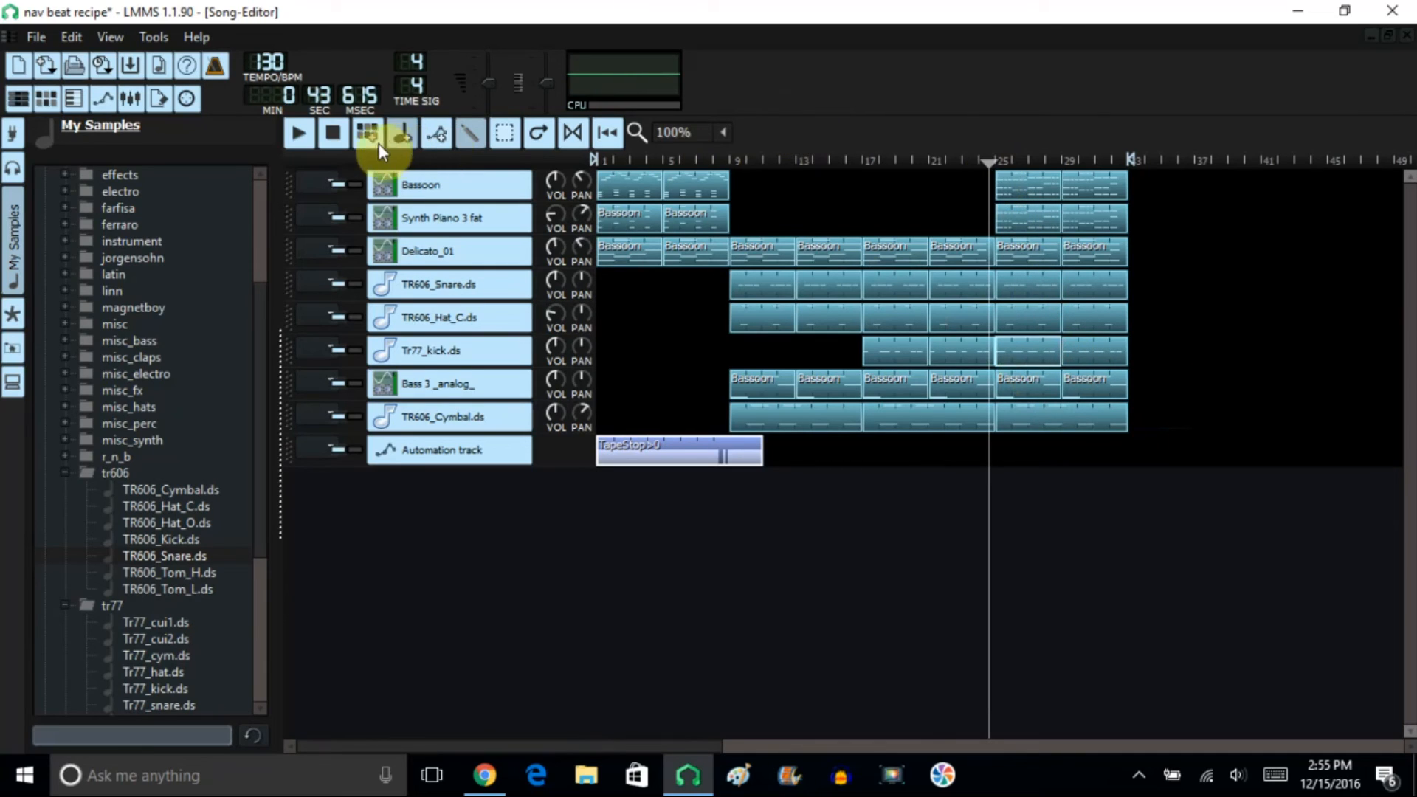
{"action": "left_click", "coordinate": [305, 131]}
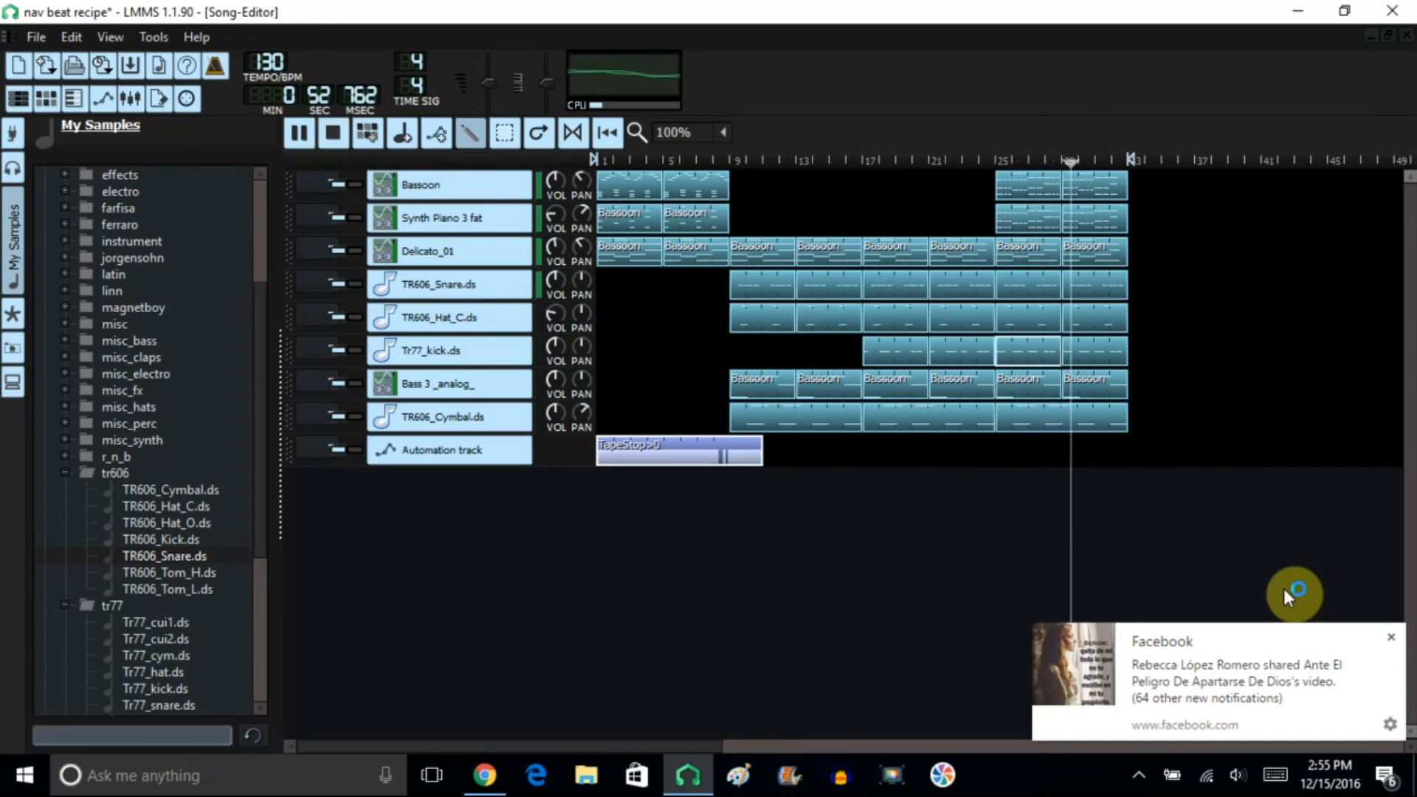
{"action": "left_click", "coordinate": [1392, 629]}
{"action": "left_click", "coordinate": [468, 264]}
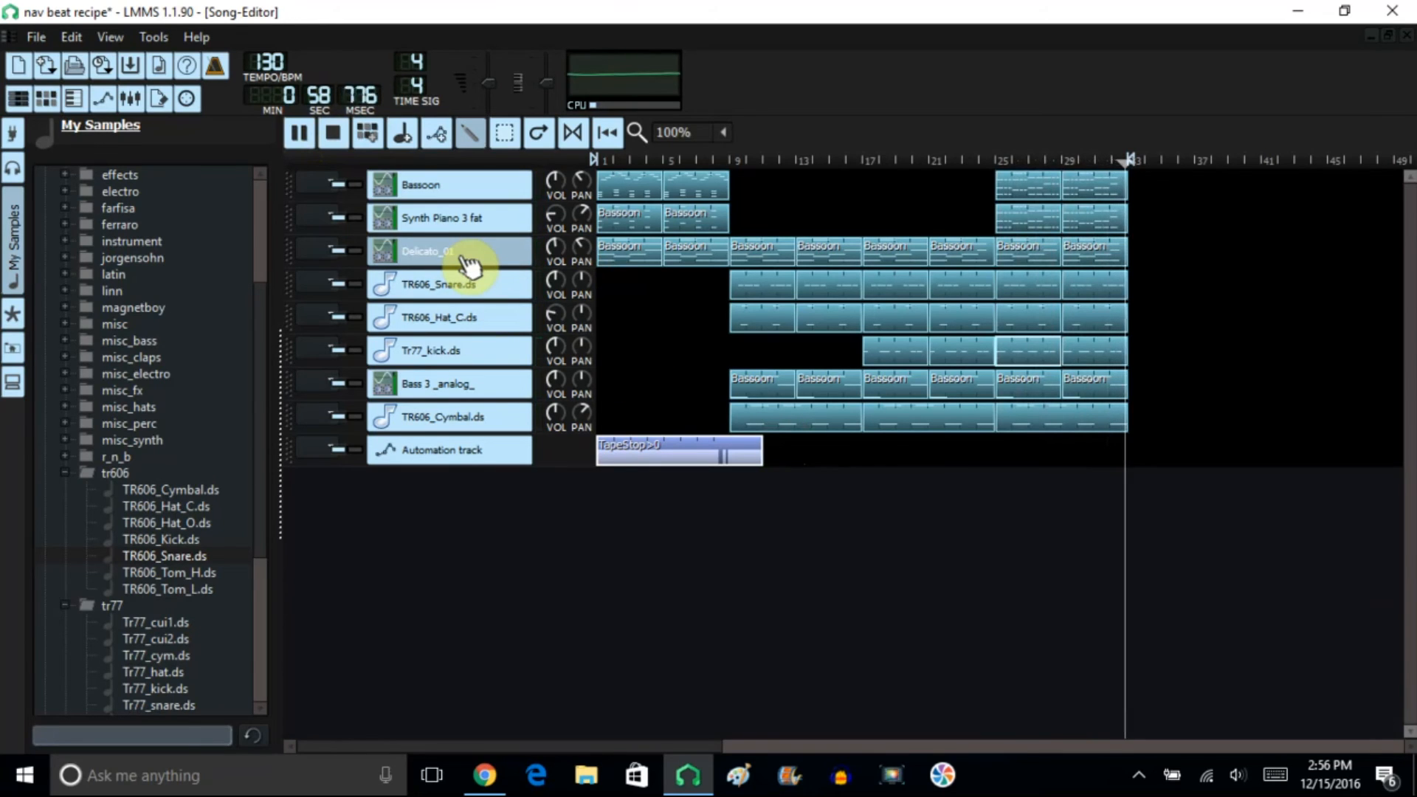
{"action": "left_click", "coordinate": [330, 134]}
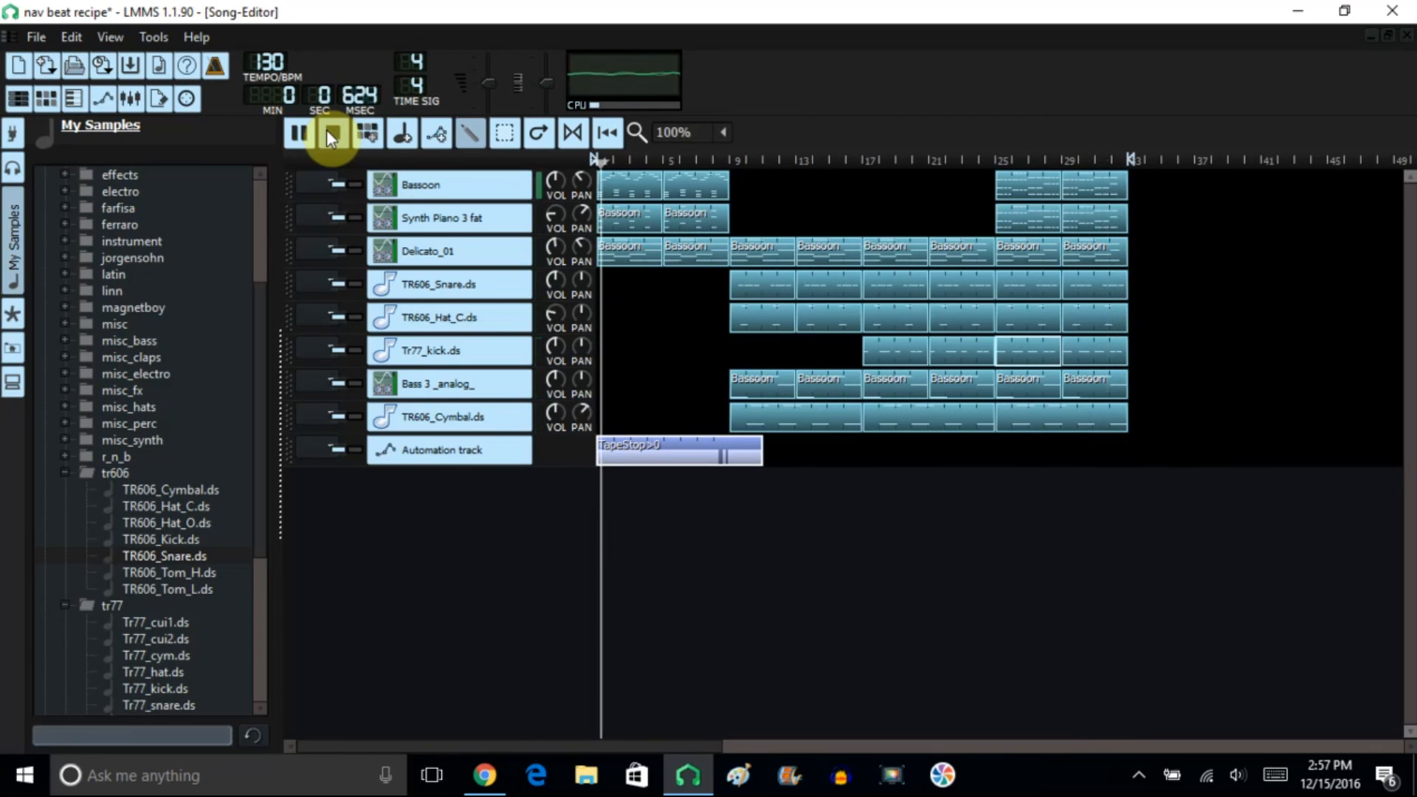
{"action": "left_click", "coordinate": [330, 133]}
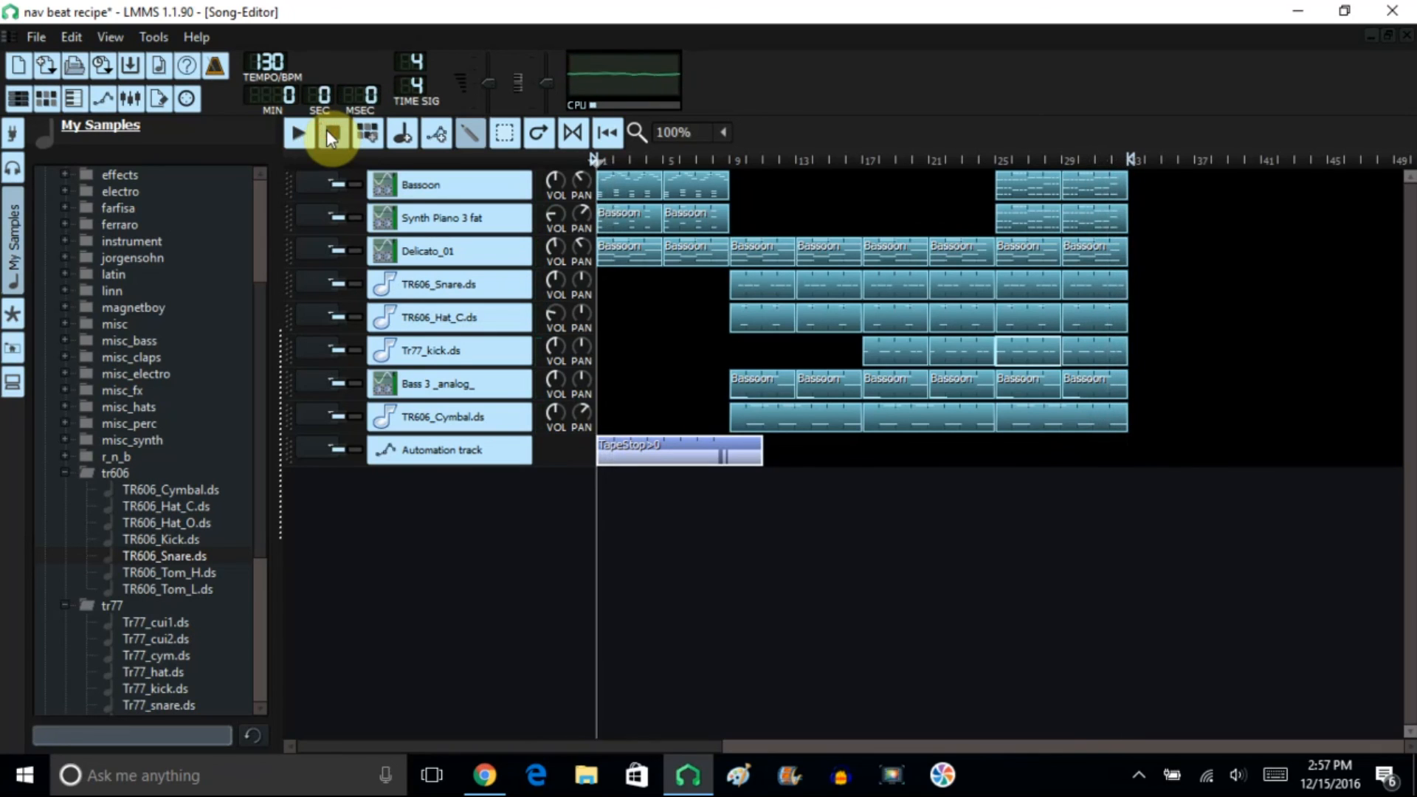